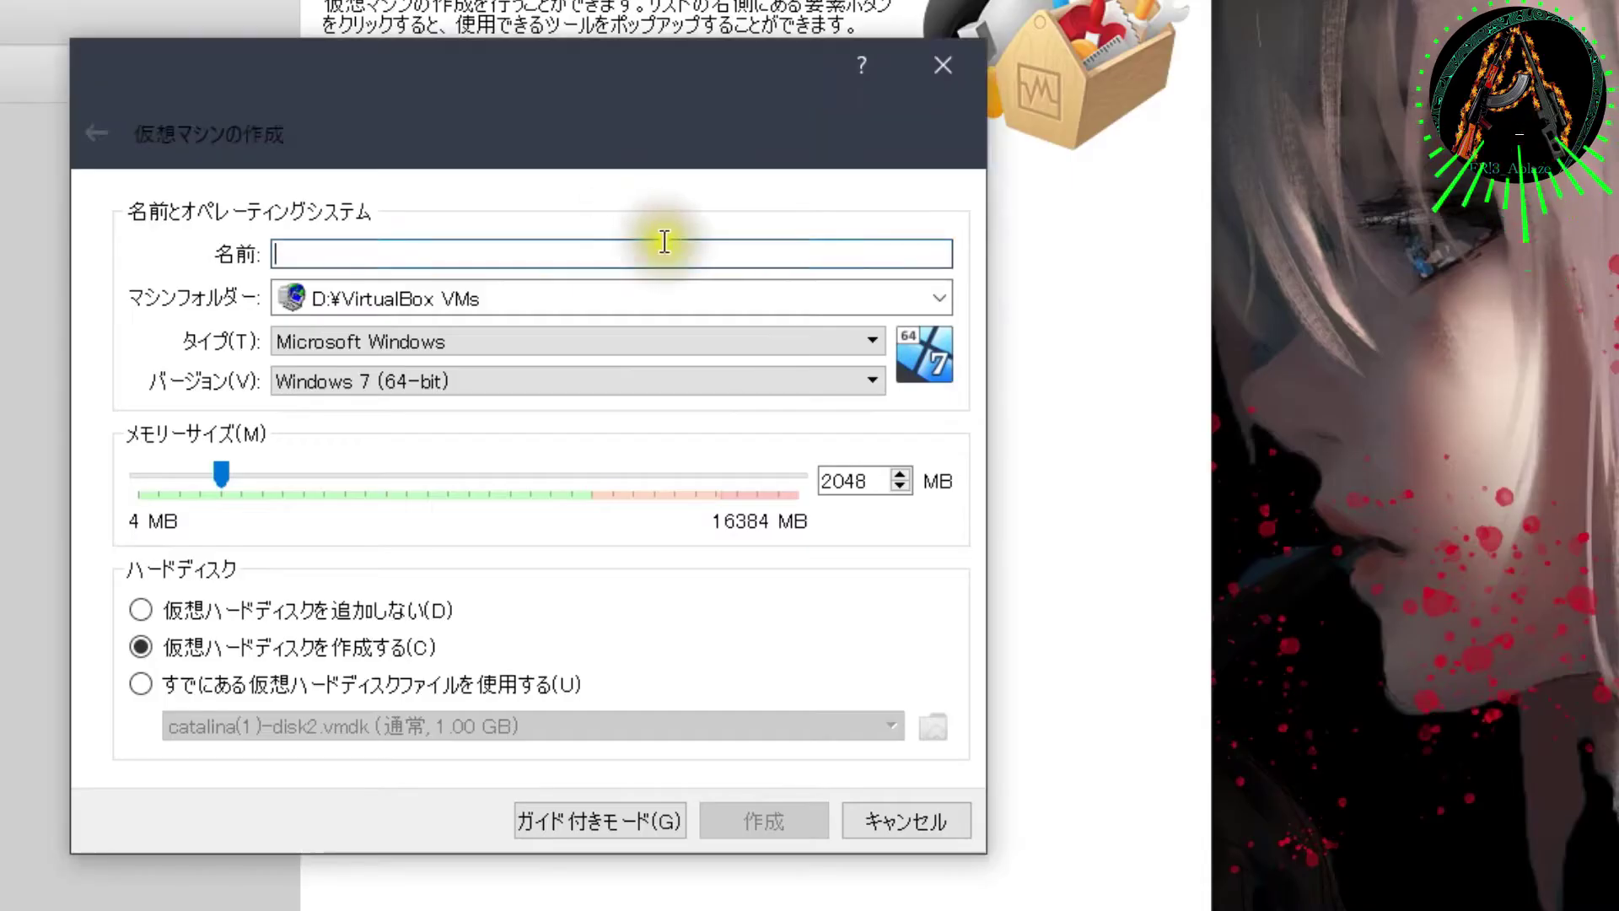
Step: Name the new VM 'bigsur' as Mac OS X, version macOS 10.13 High Sierra (64-bit)
type("bigsur")
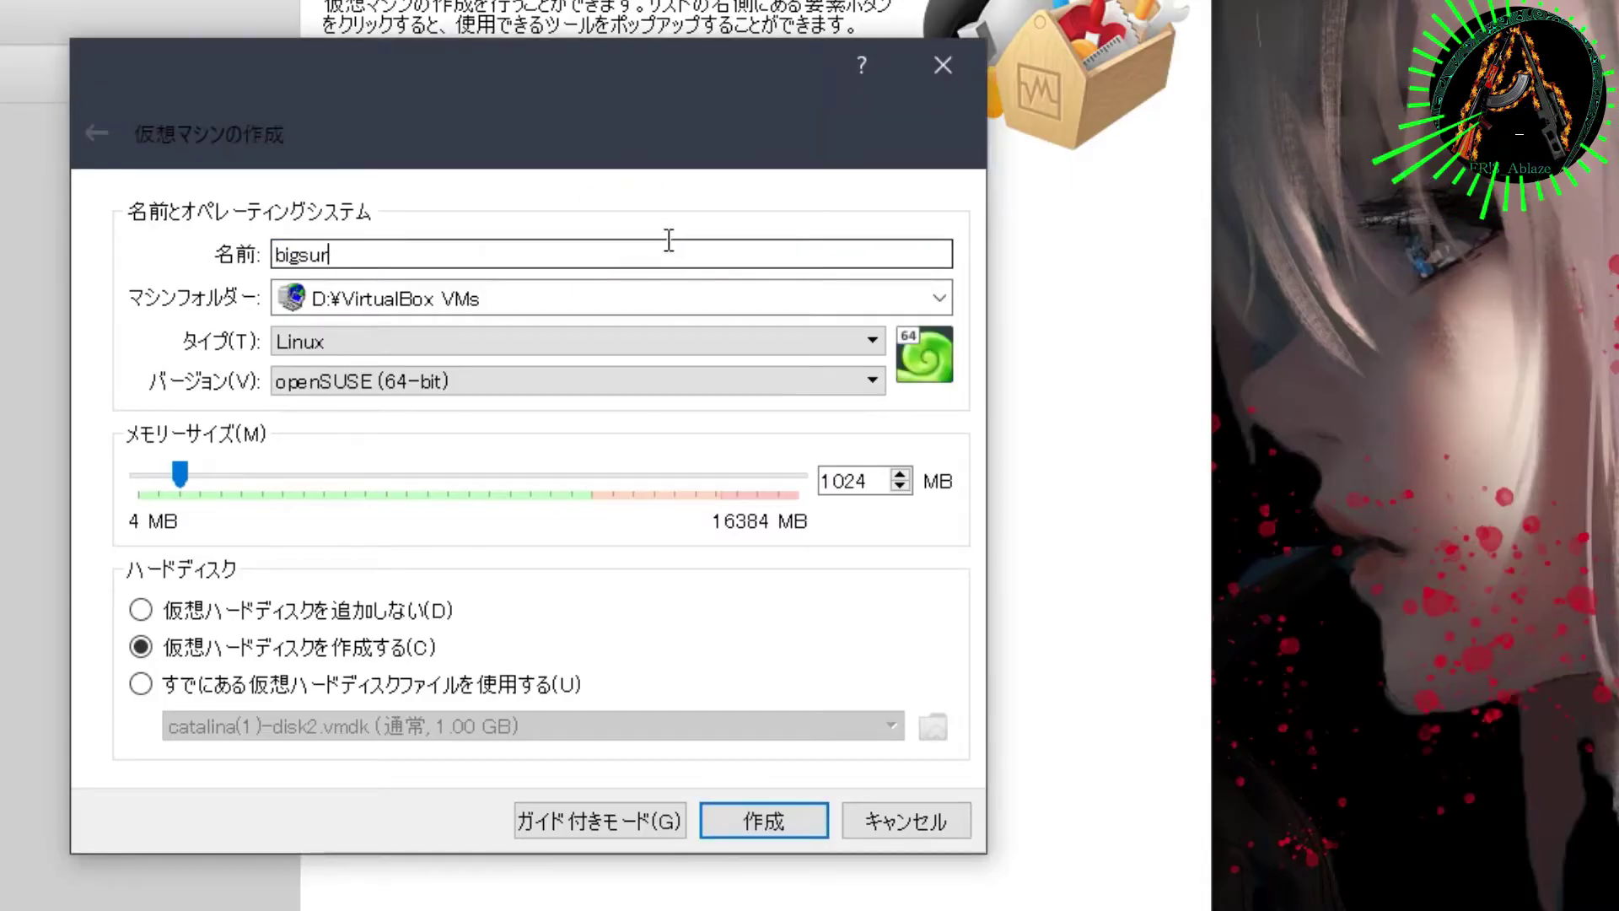
scroll(418, 342, "down", 3)
left_click(422, 348)
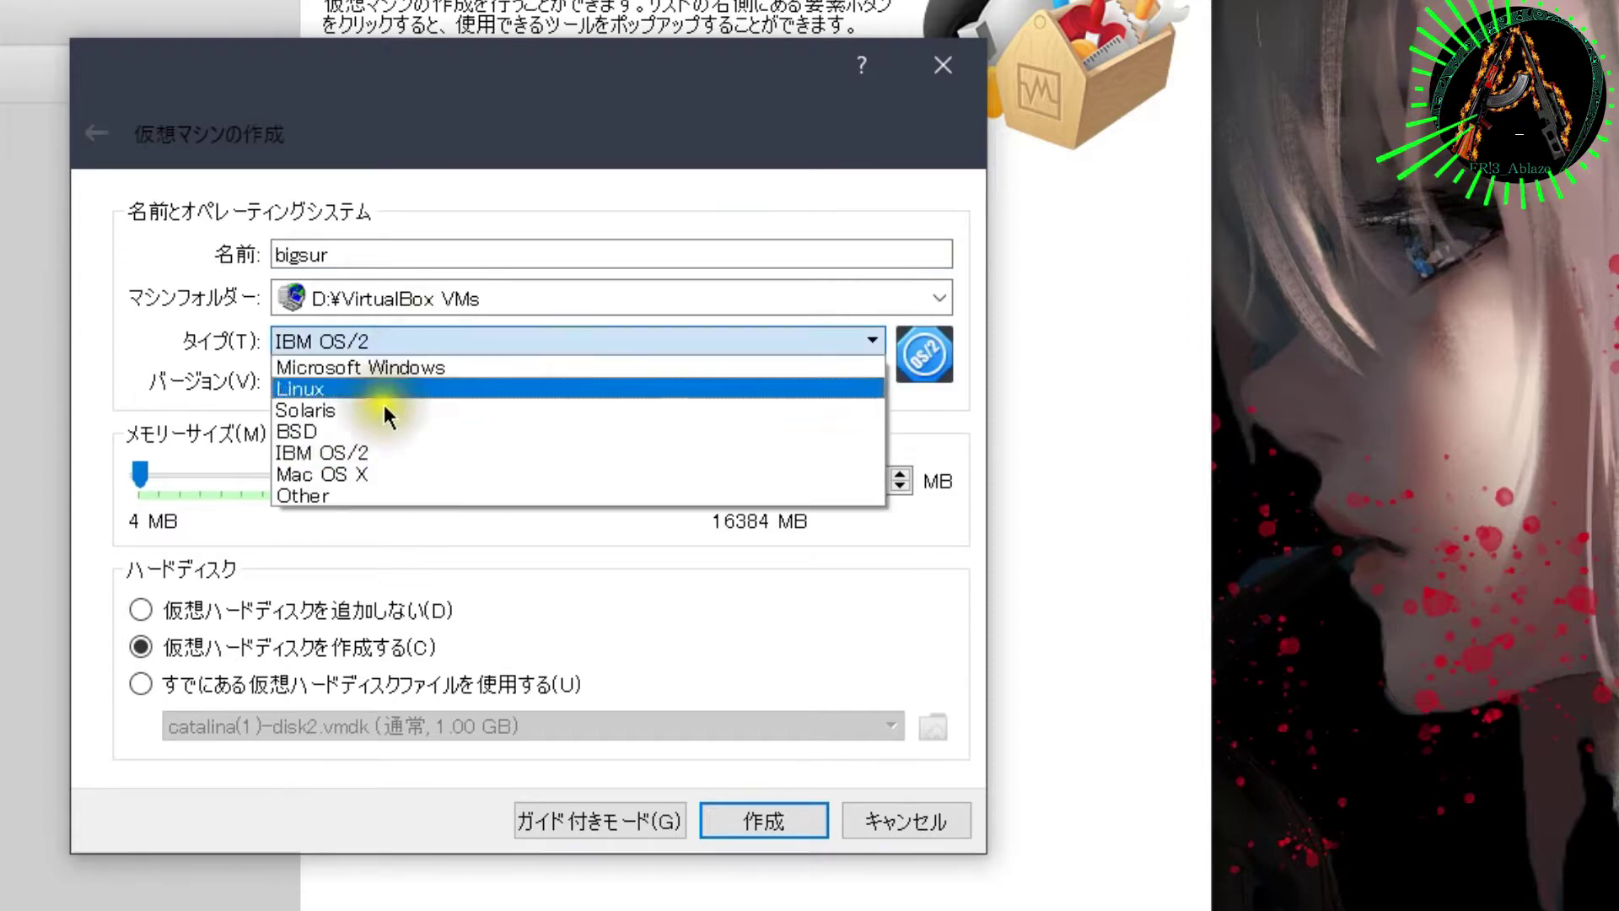
left_click(355, 478)
left_click(403, 371)
left_click(402, 371)
left_click(402, 371)
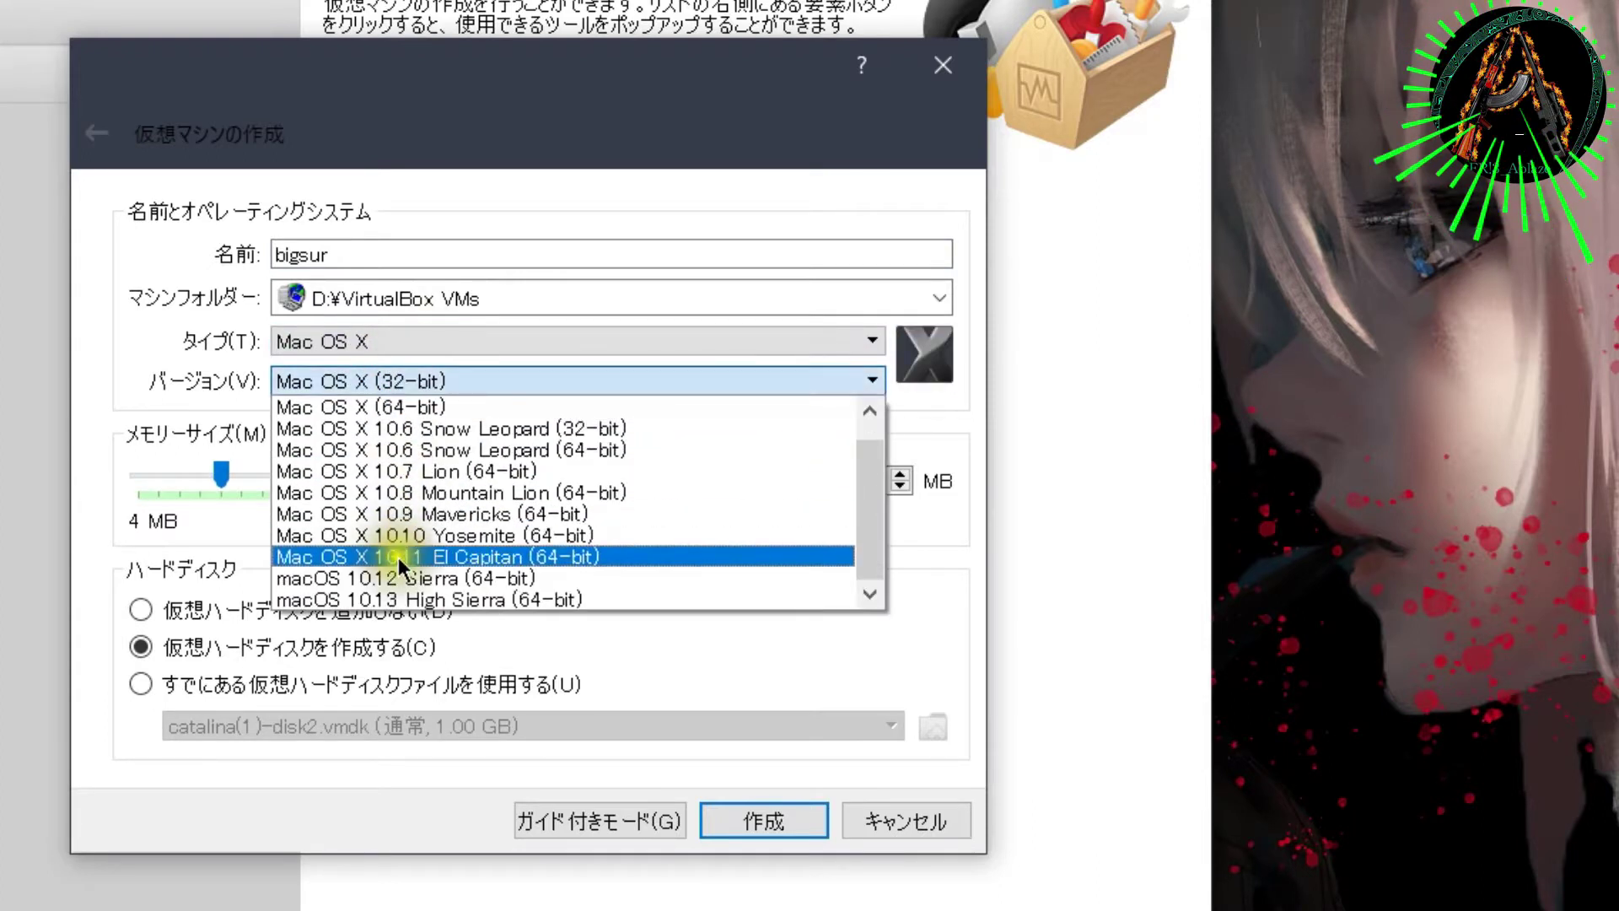
left_click(432, 600)
left_click(352, 380)
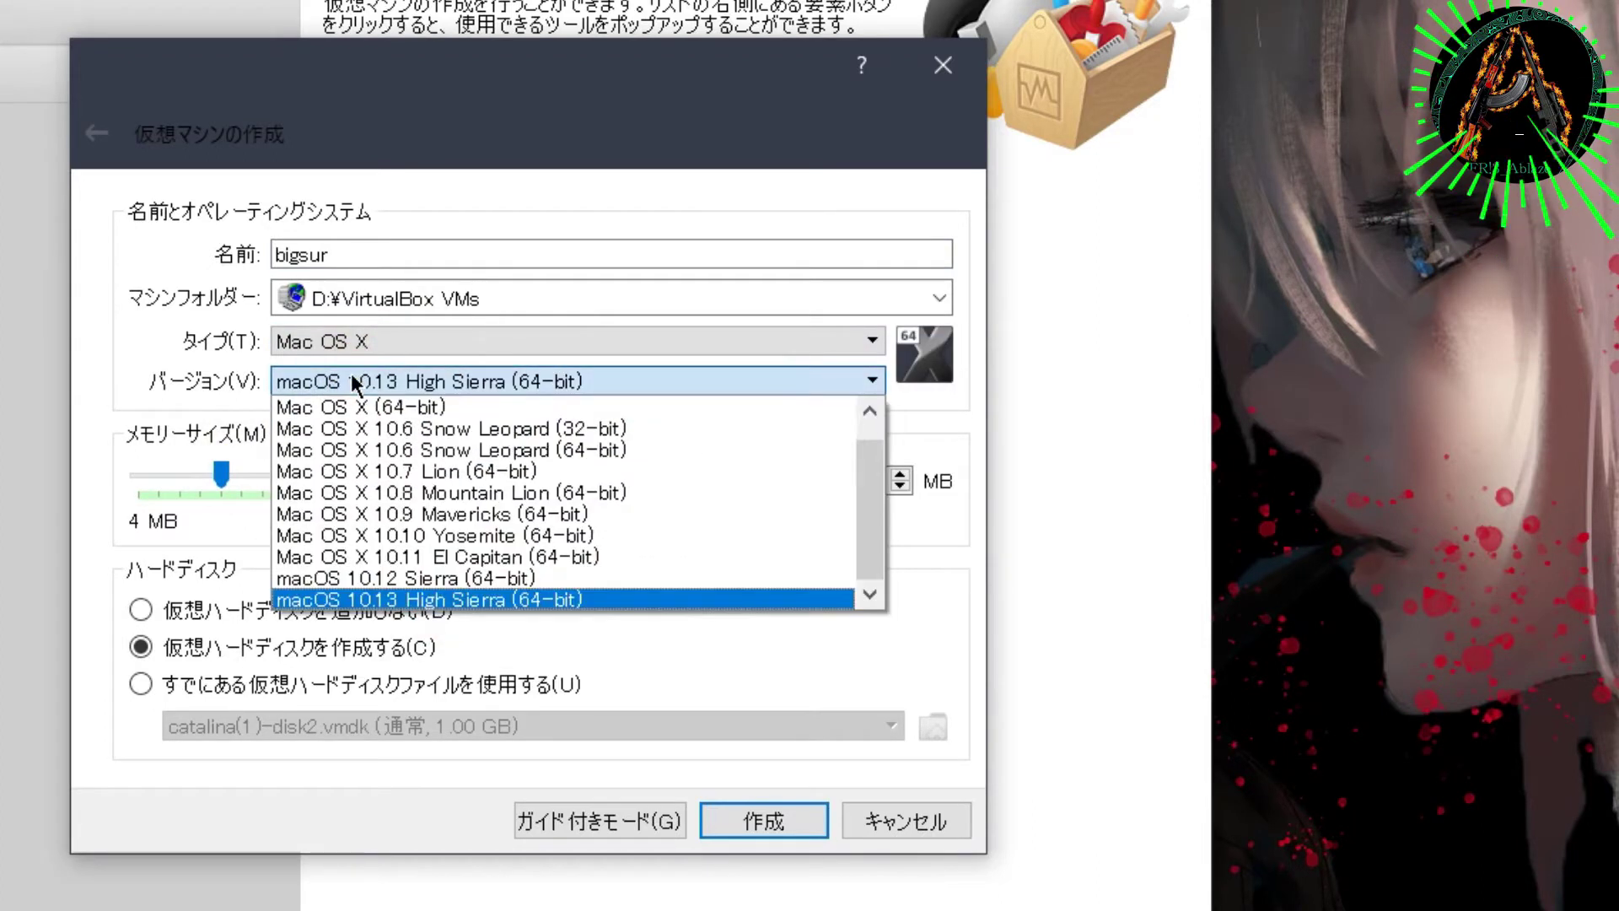
left_click(628, 639)
Step: Give bigsur 11148 MB of memory and create a 104.87 GB virtual hard disk
left_click_drag(223, 486, 583, 551)
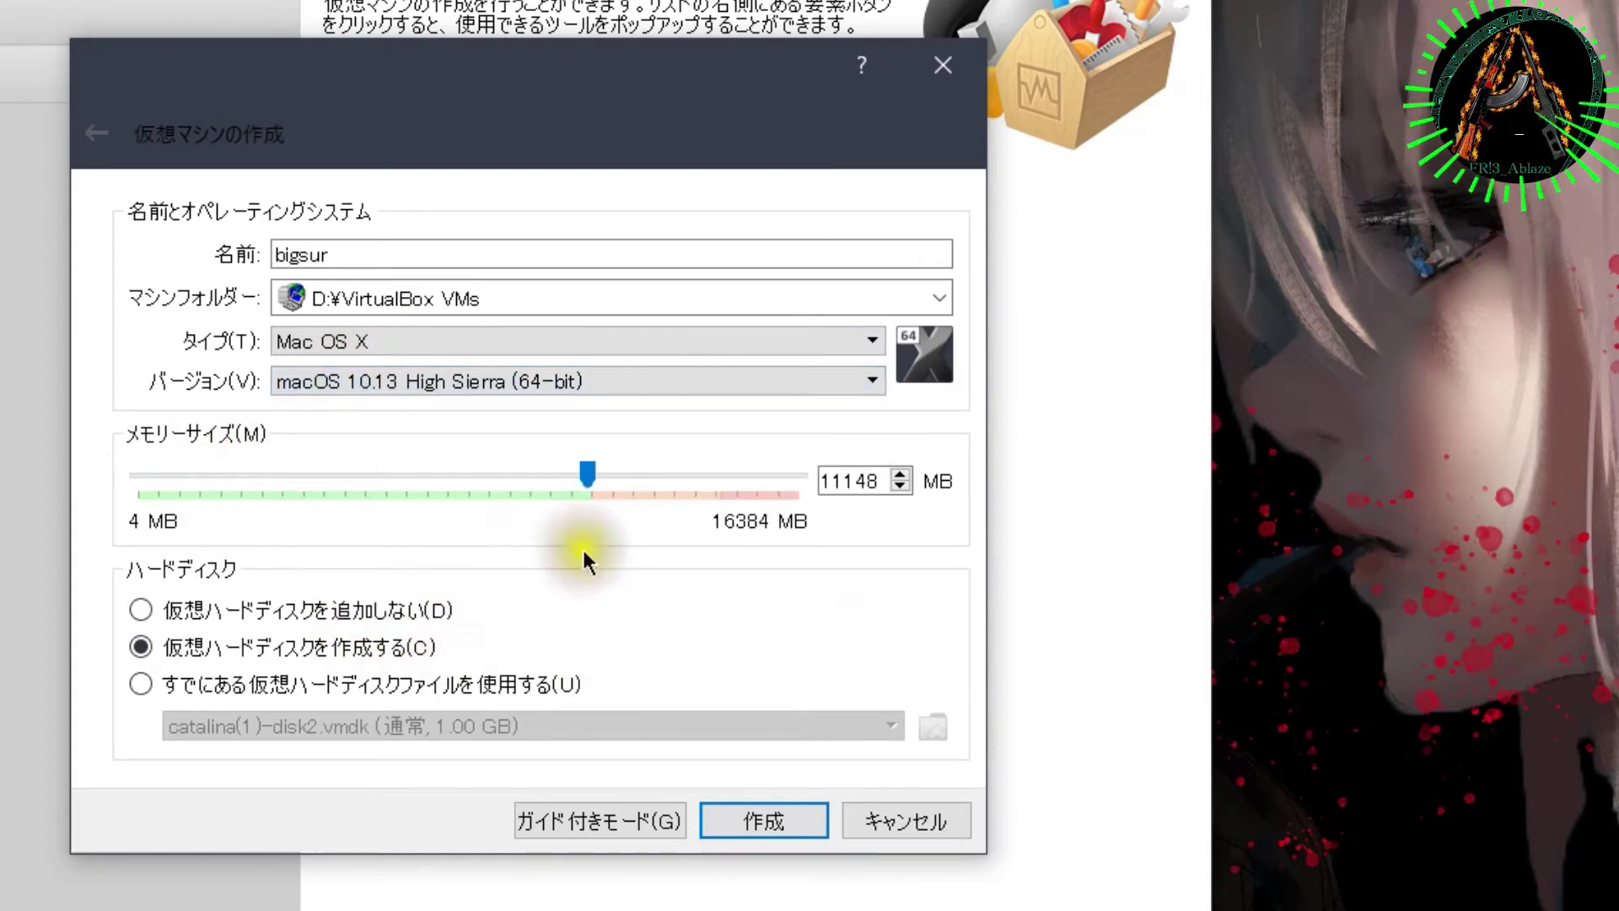
left_click(734, 813)
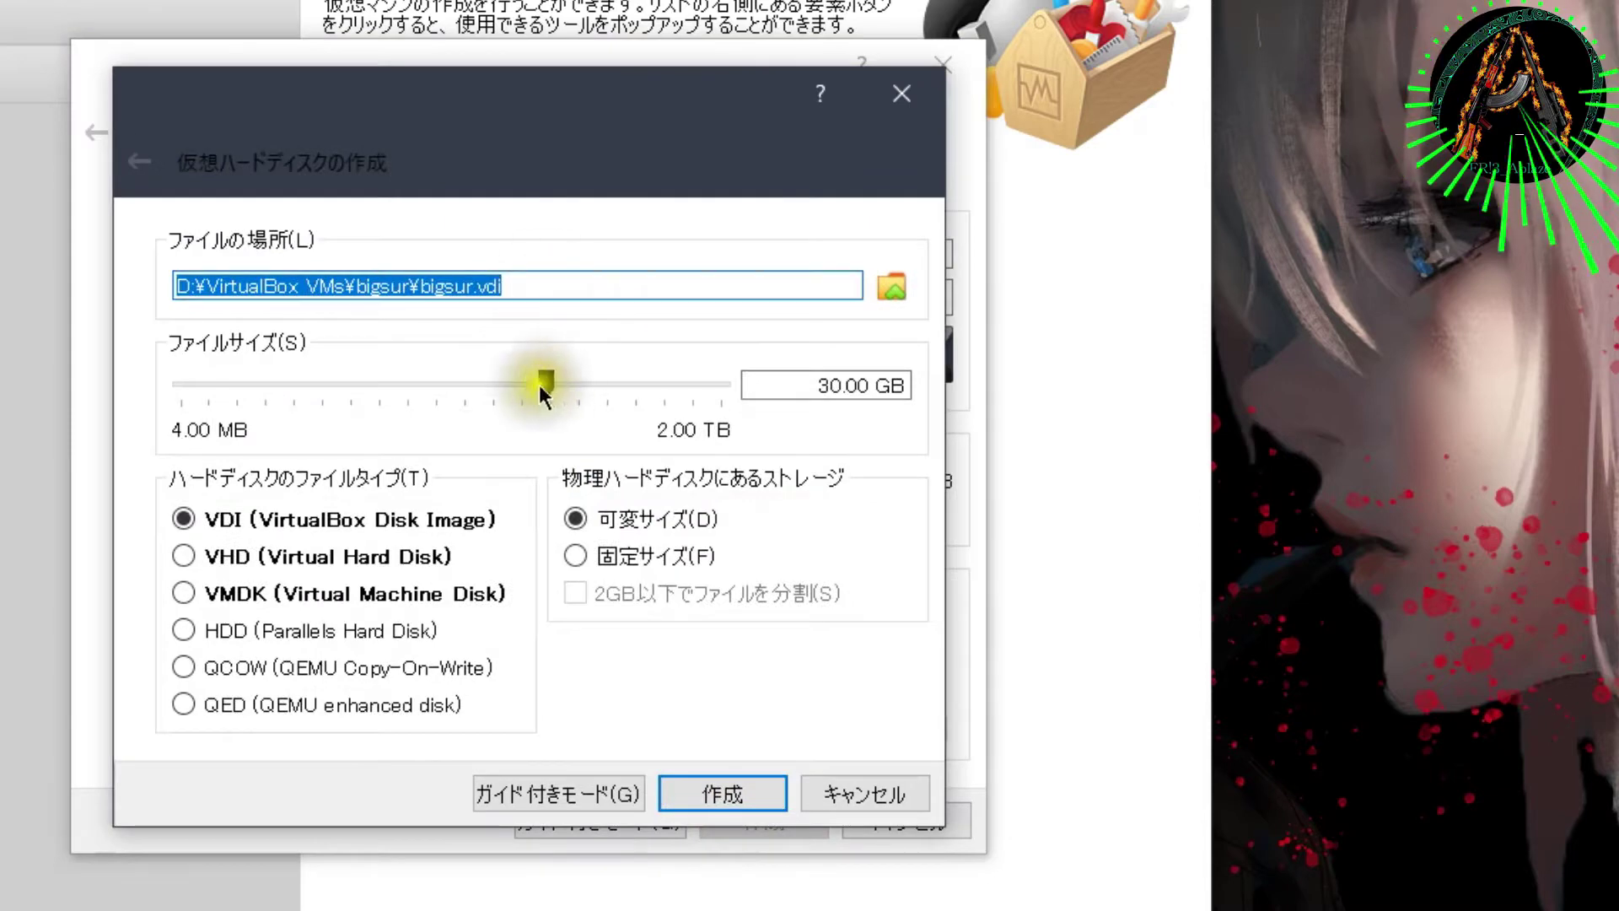
left_click_drag(543, 384, 592, 392)
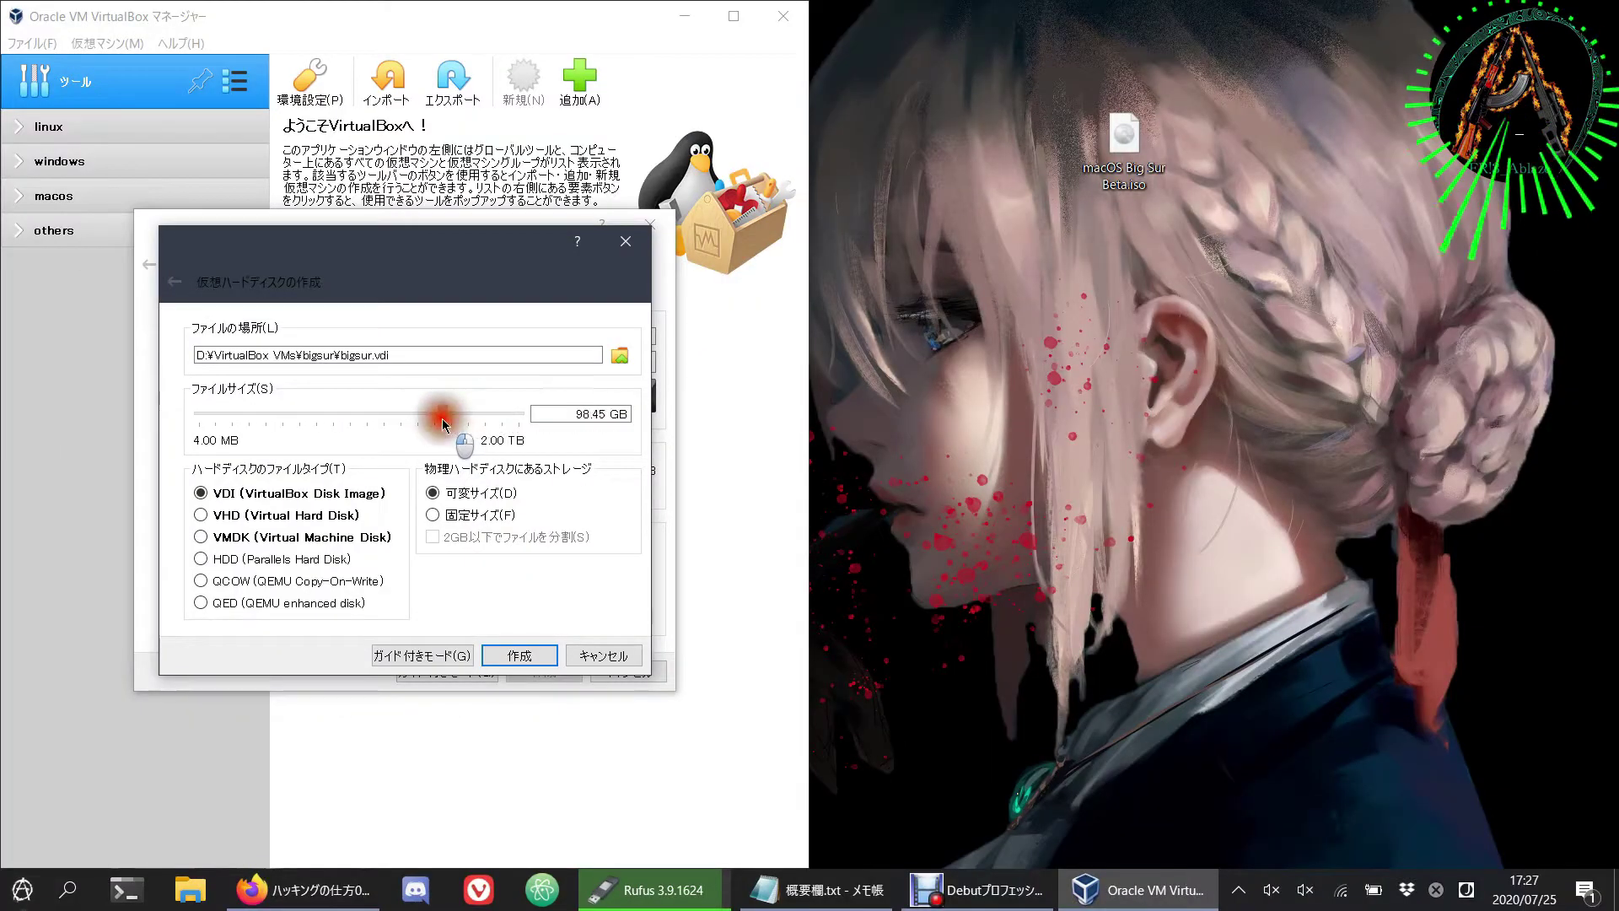
left_click(518, 653)
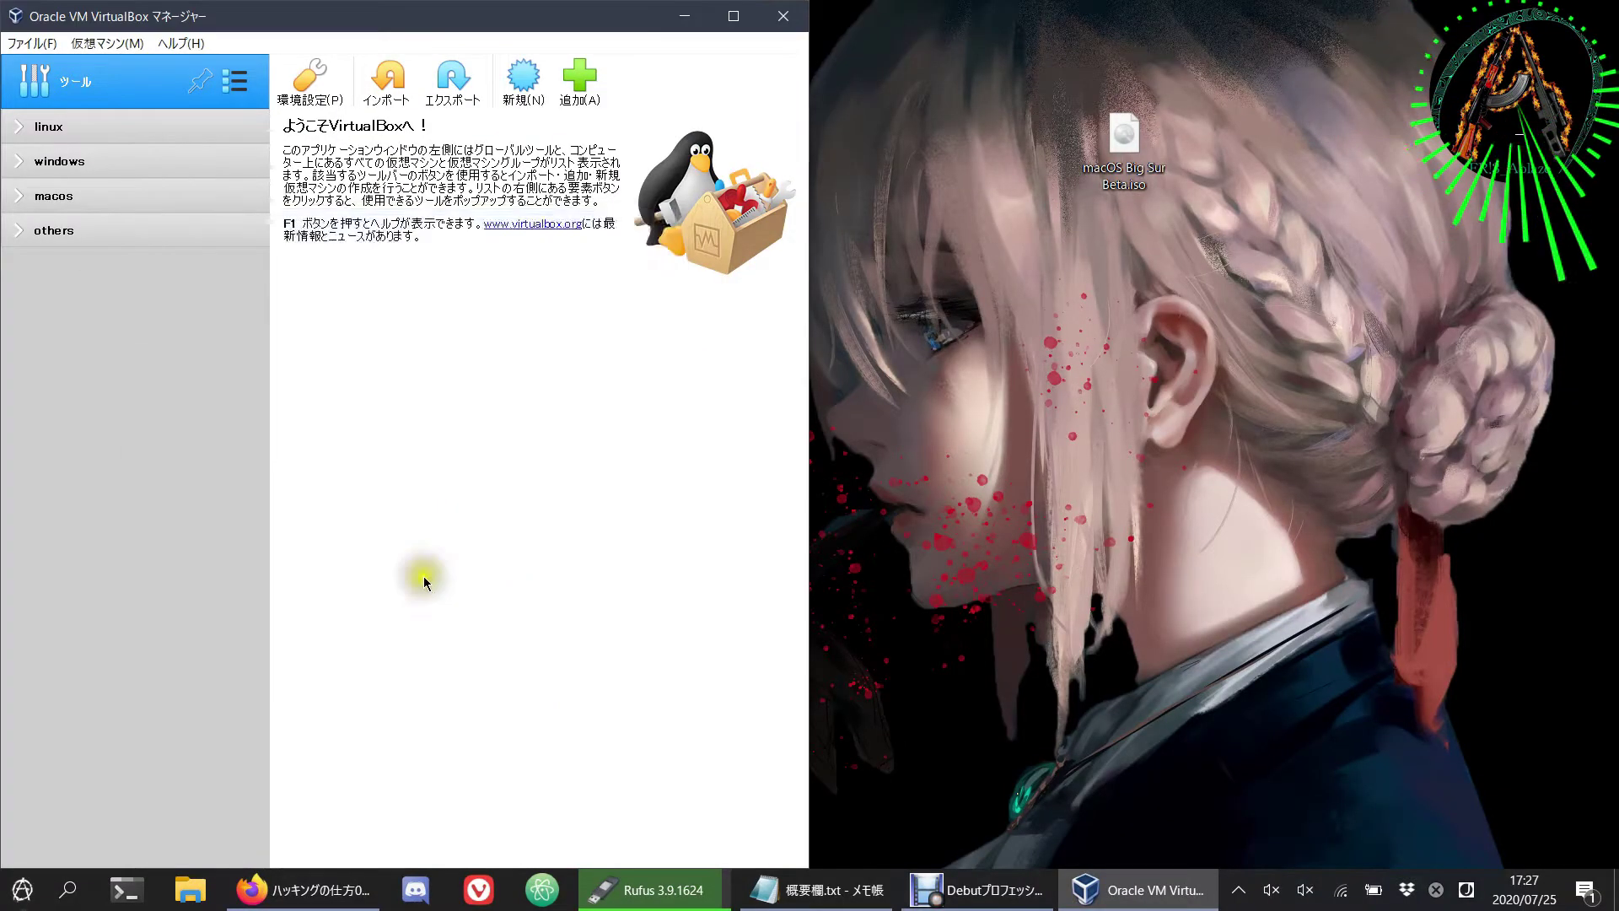
Step: In bigsur's System settings, remove Floppy from the boot order and assign 3 CPUs
left_click(352, 77)
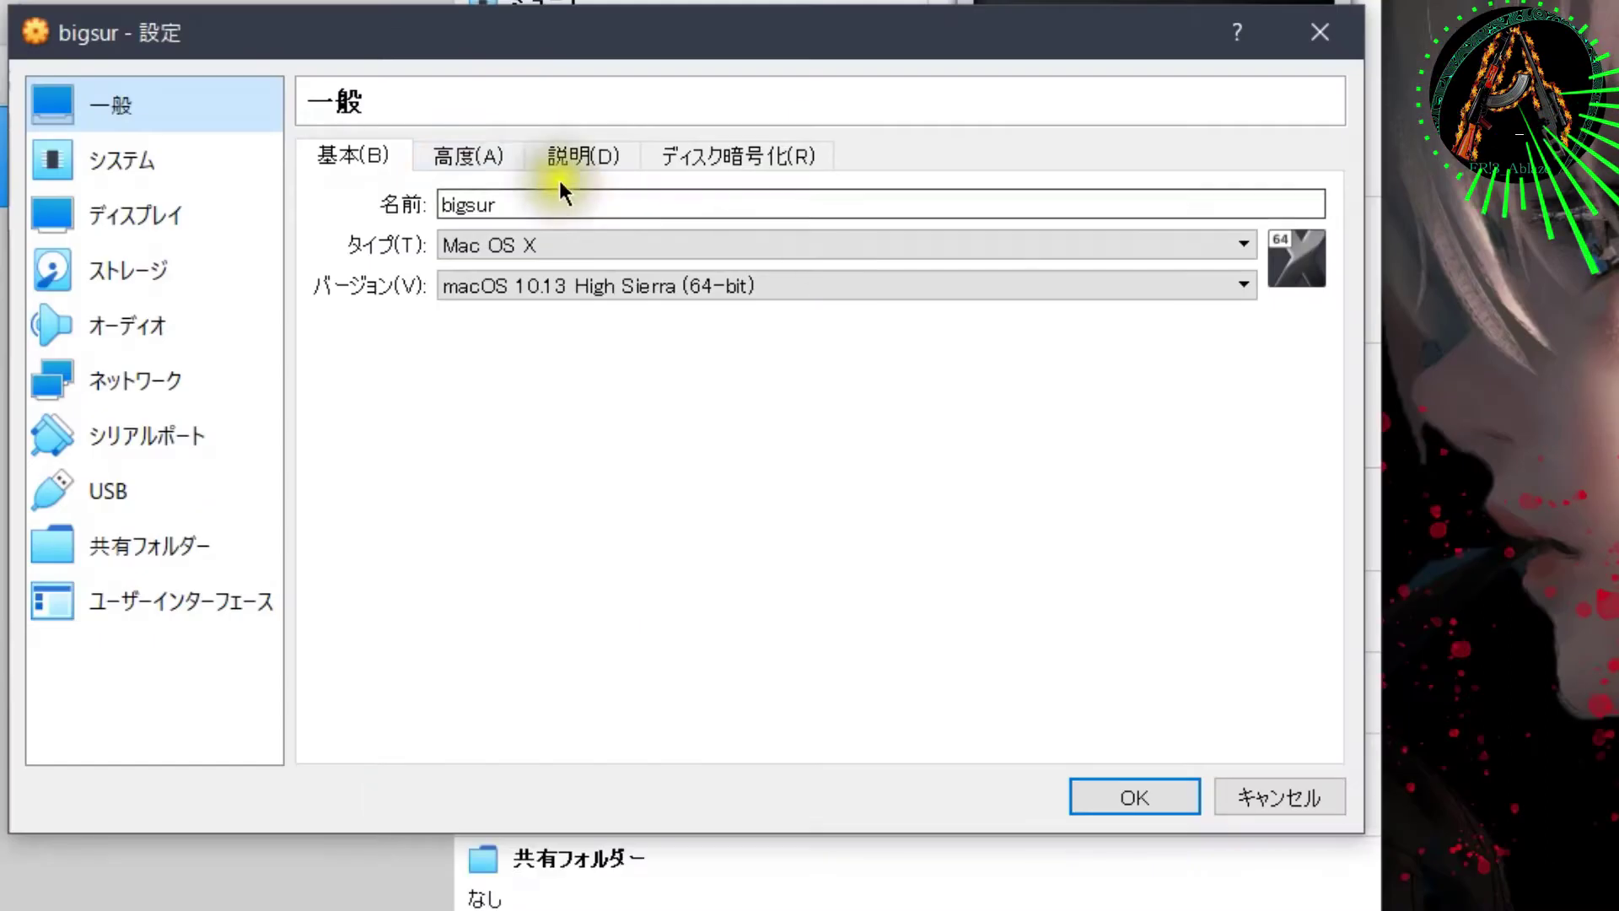
left_click(342, 280)
left_click(161, 281)
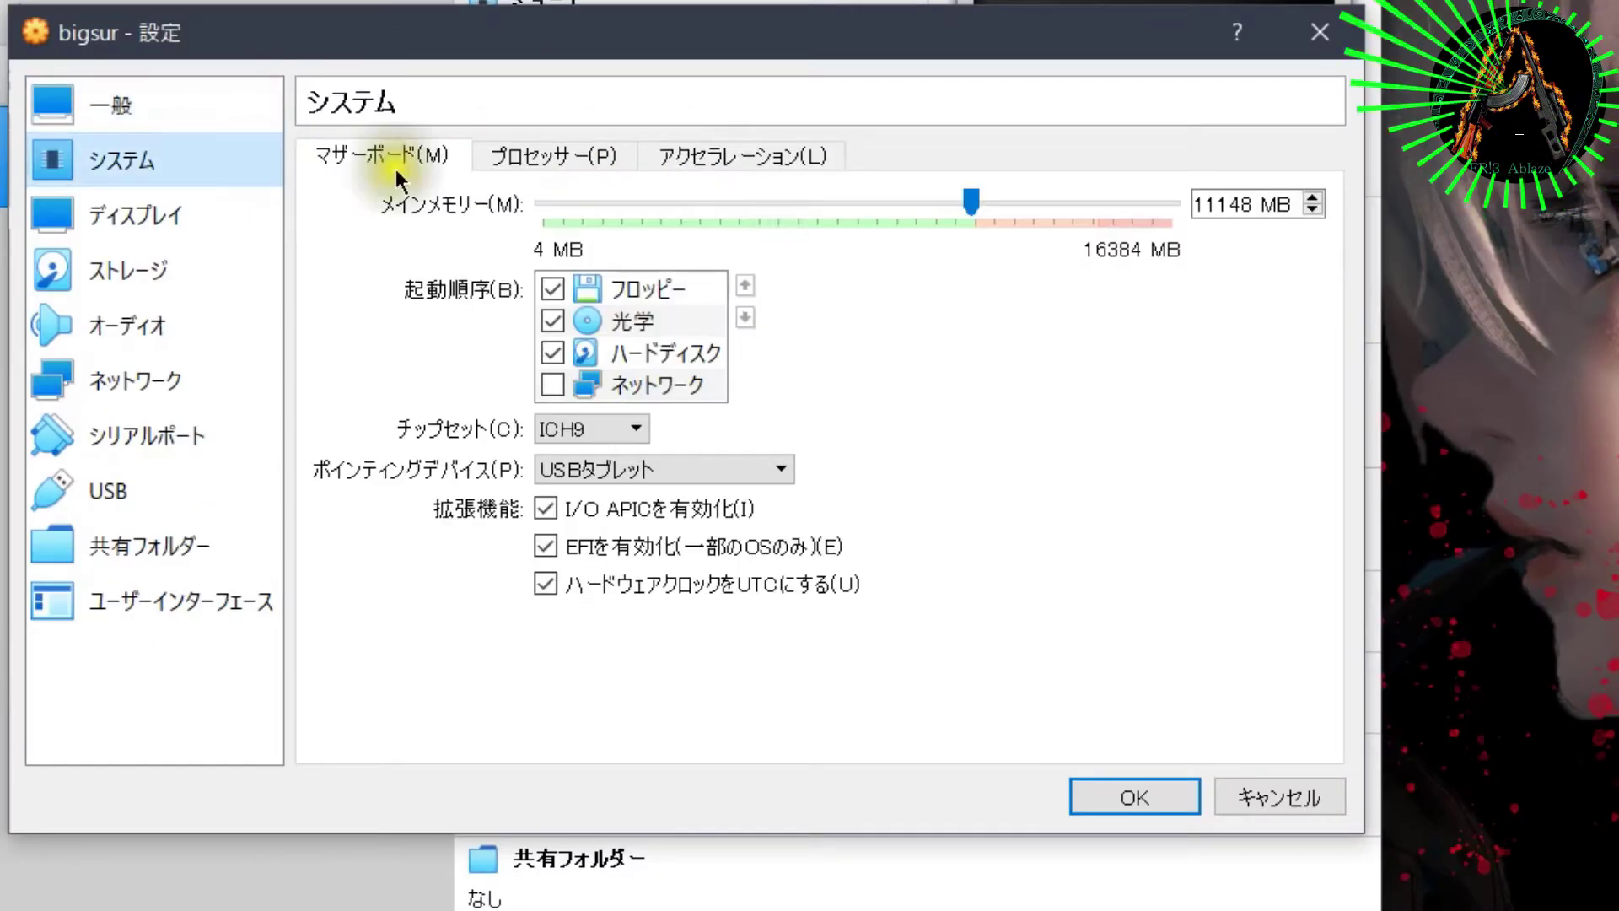
left_click(576, 288)
left_click(554, 290)
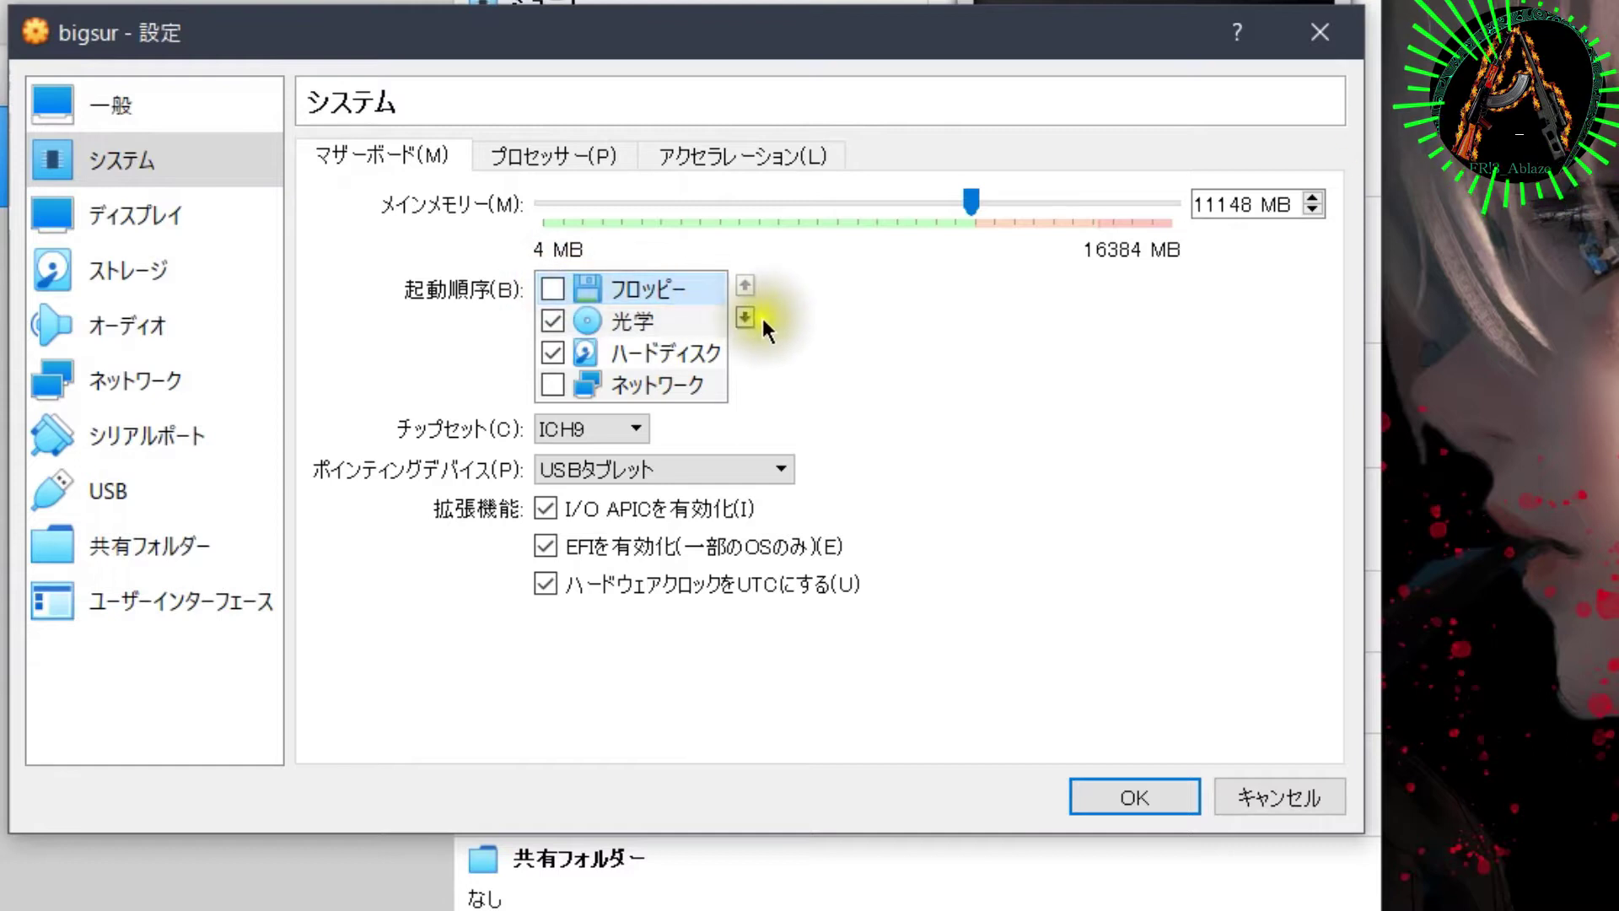
left_click(745, 318)
left_click(745, 318)
left_click(595, 161)
left_click(695, 206)
Step: Raise bigsur's video memory to 128 MB
left_click(742, 156)
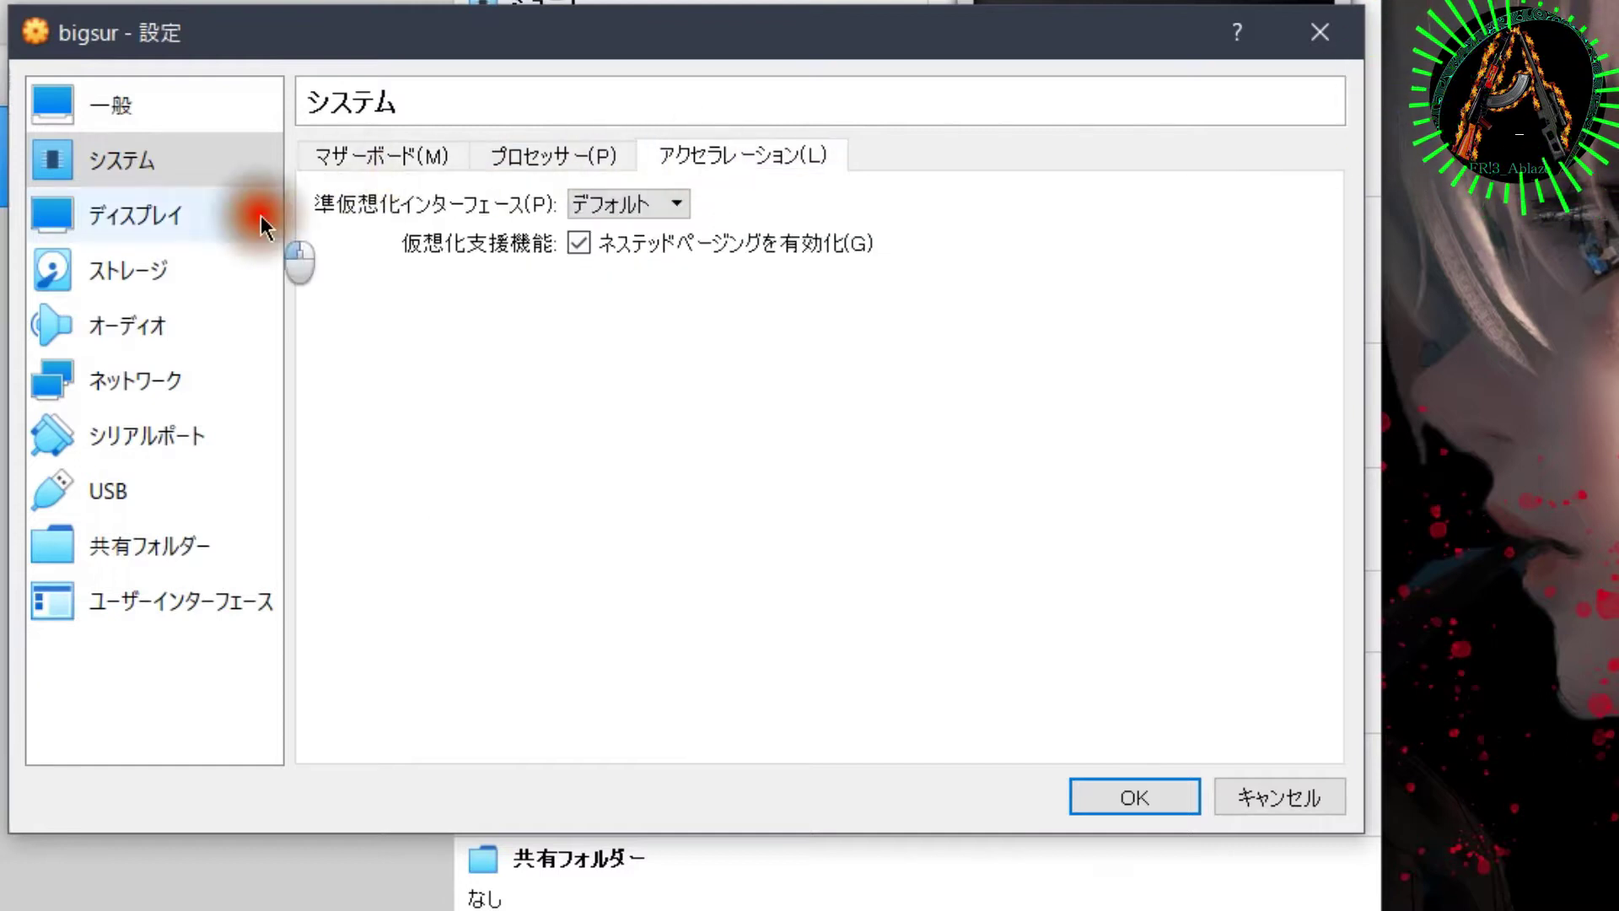
left_click(253, 217)
left_click_drag(677, 202, 1193, 203)
left_click(742, 155)
Step: Move bigsur.vdi to SATA port 2 and load macOS Big Sur Beta.iso into the optical drive
left_click(127, 270)
left_click(379, 270)
left_click(1298, 188)
left_click(468, 233)
left_click(1088, 188)
left_click(1088, 251)
left_click(388, 232)
left_click(1088, 189)
left_click(1088, 210)
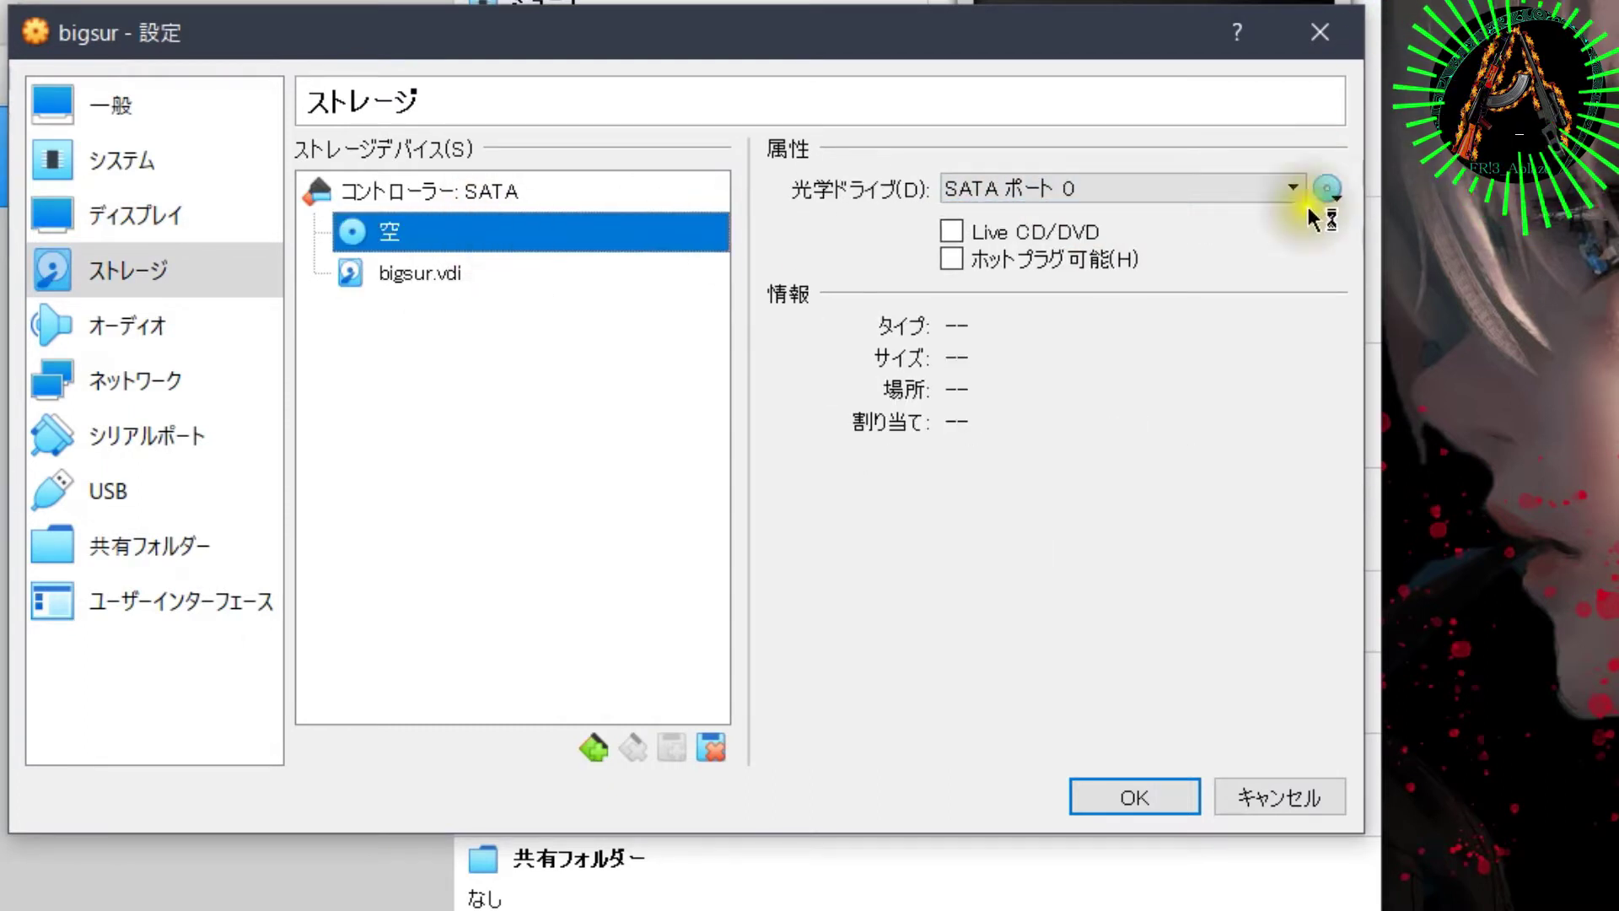
left_click(1325, 190)
left_click(1472, 388)
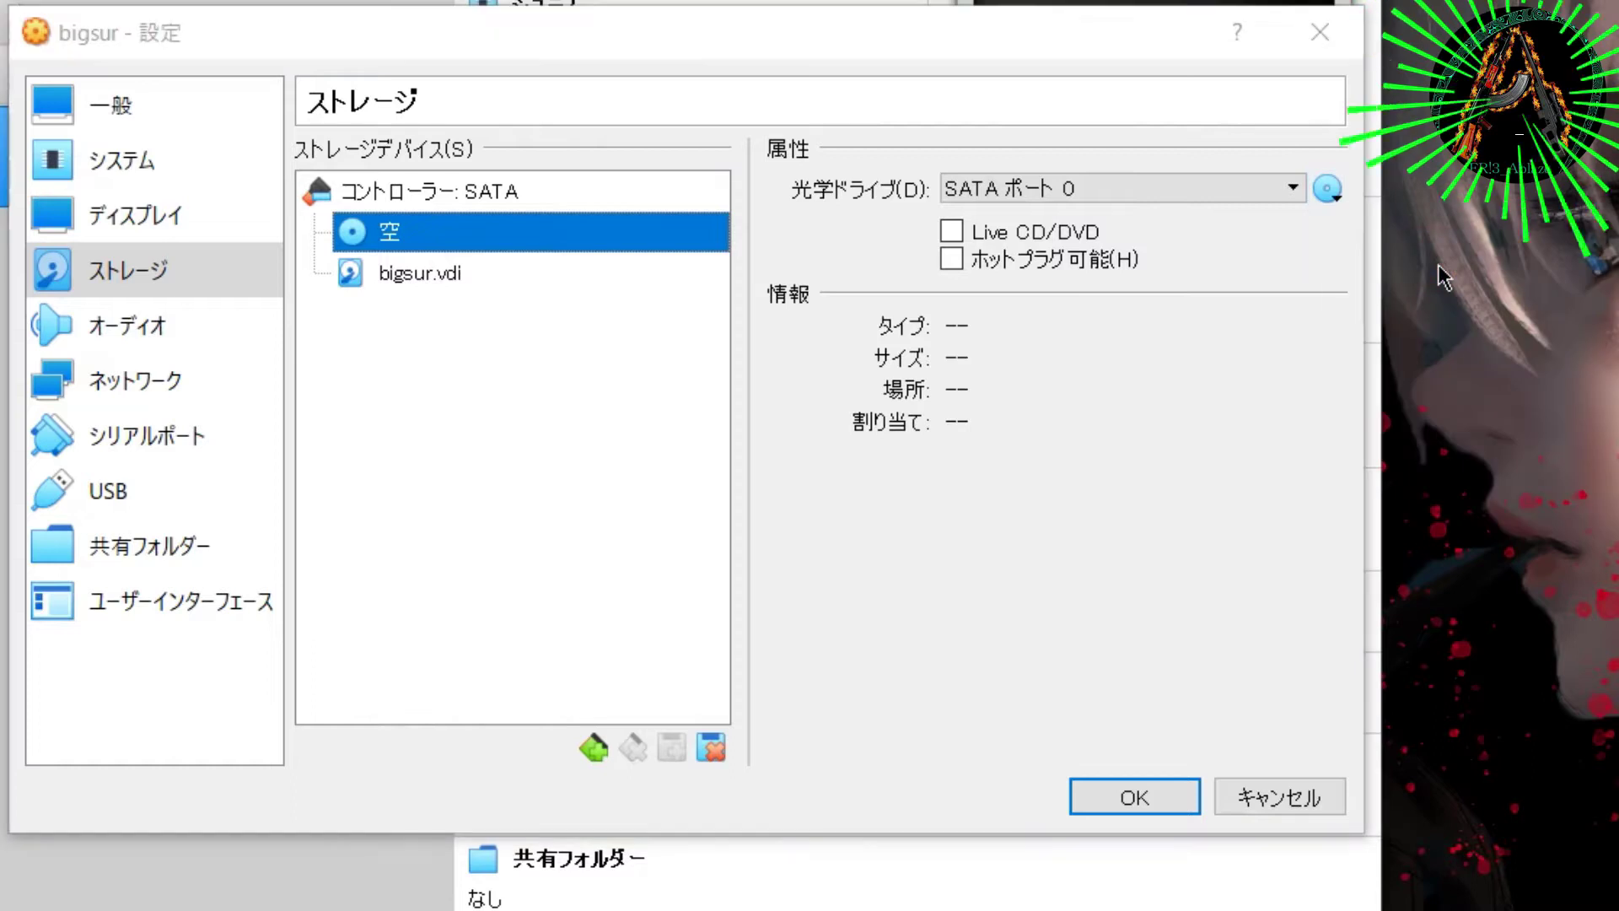
Step: Review the remaining settings, toggle the save-state and power-off menu entries, and save
left_click(195, 367)
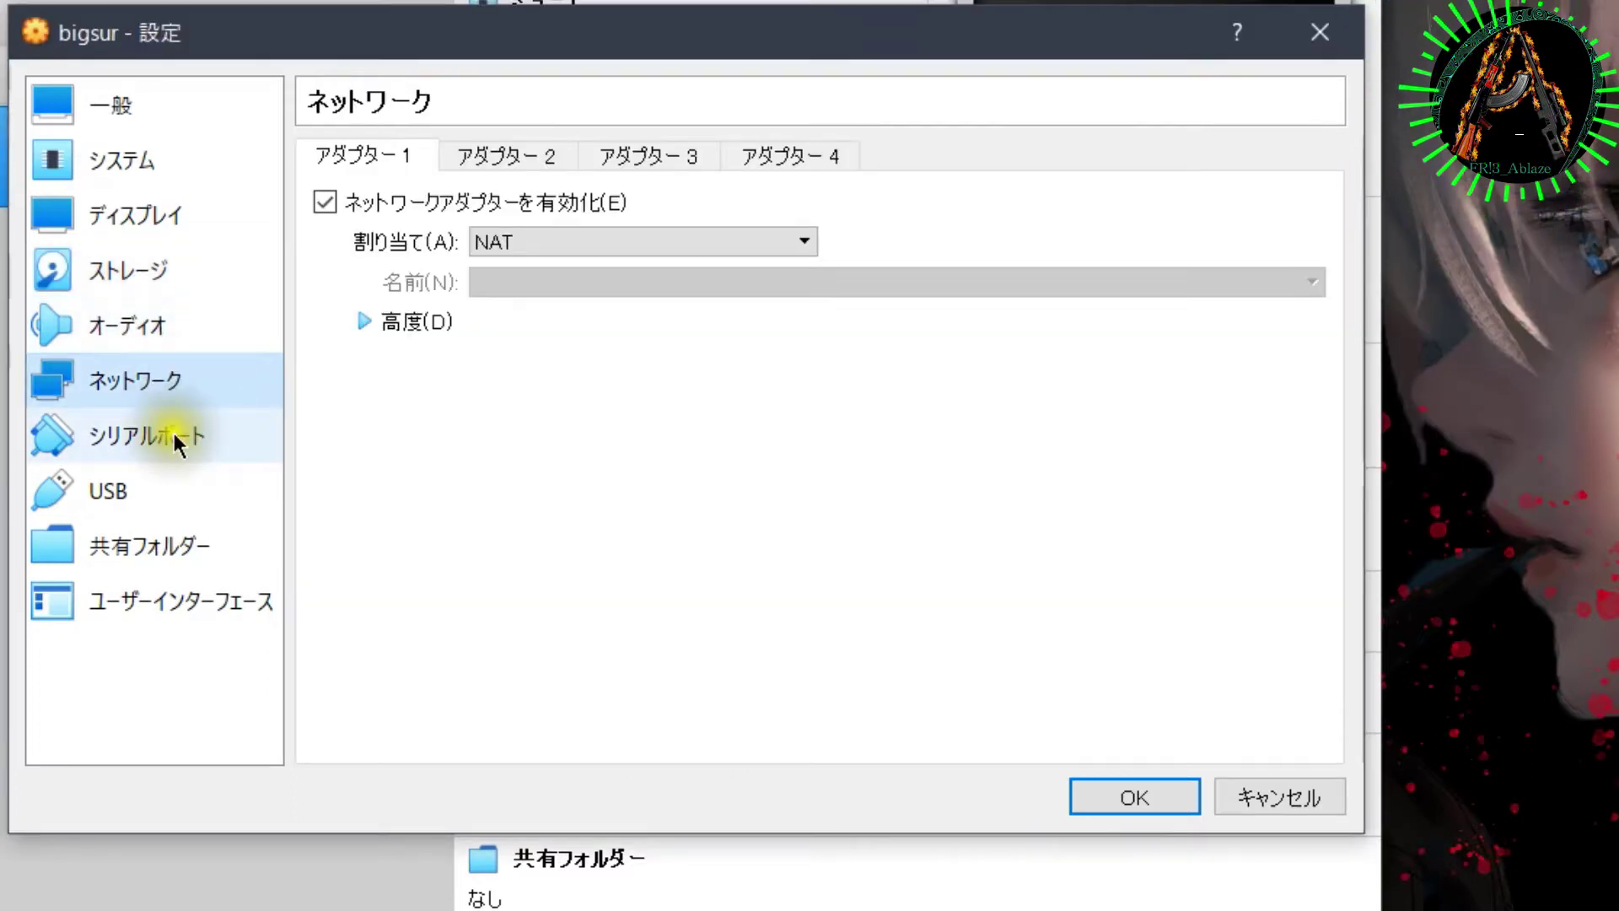
left_click(150, 485)
left_click(169, 546)
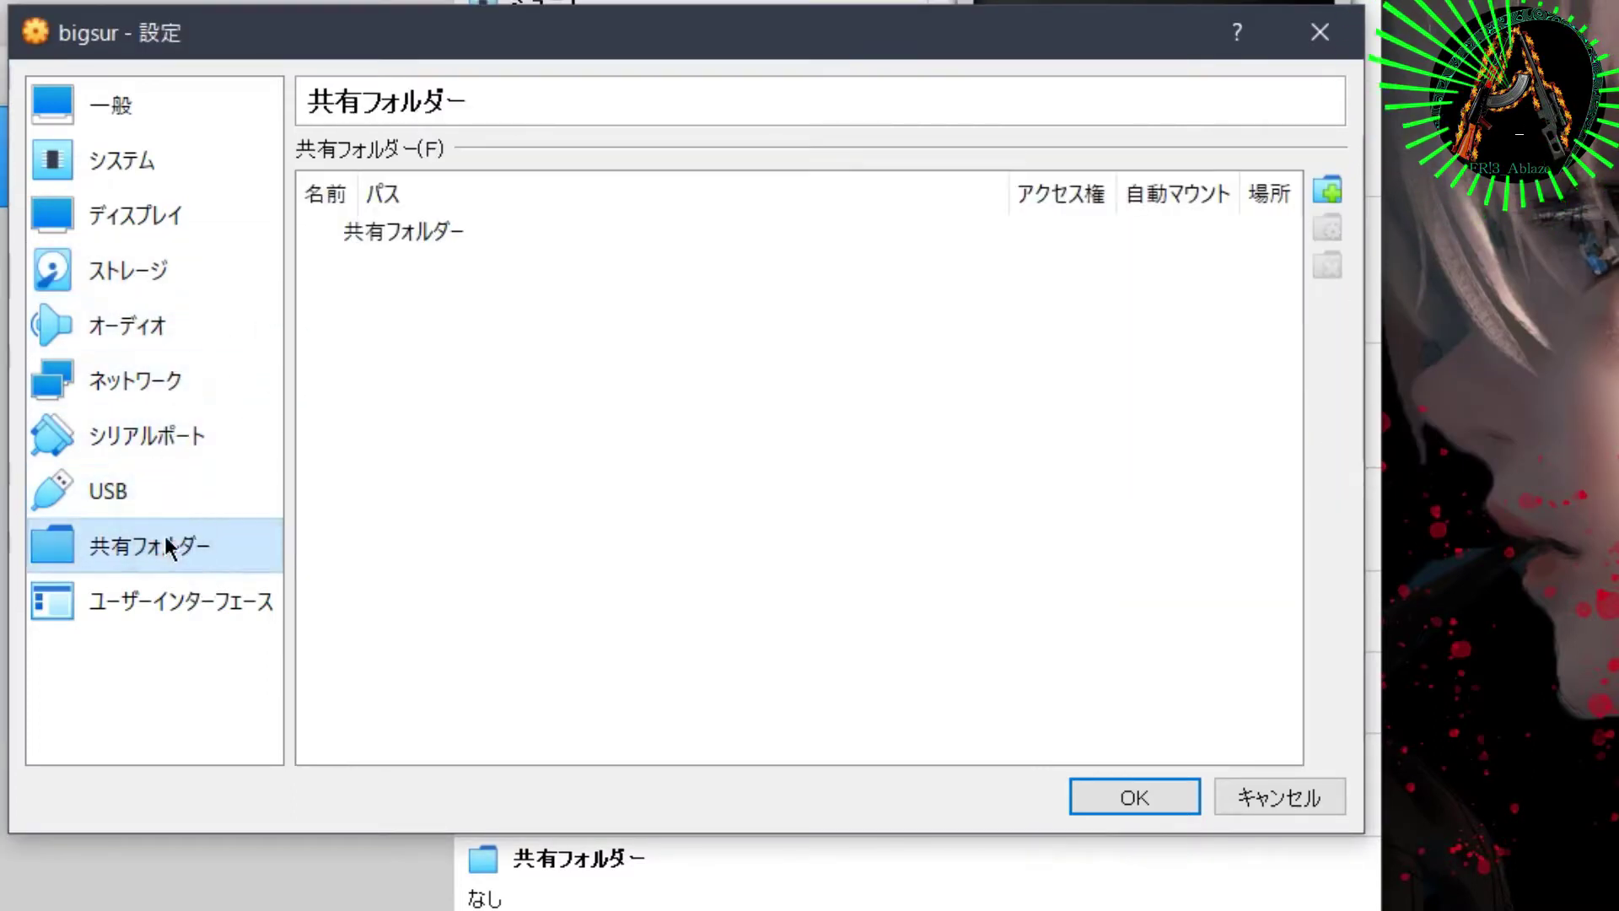
left_click(223, 586)
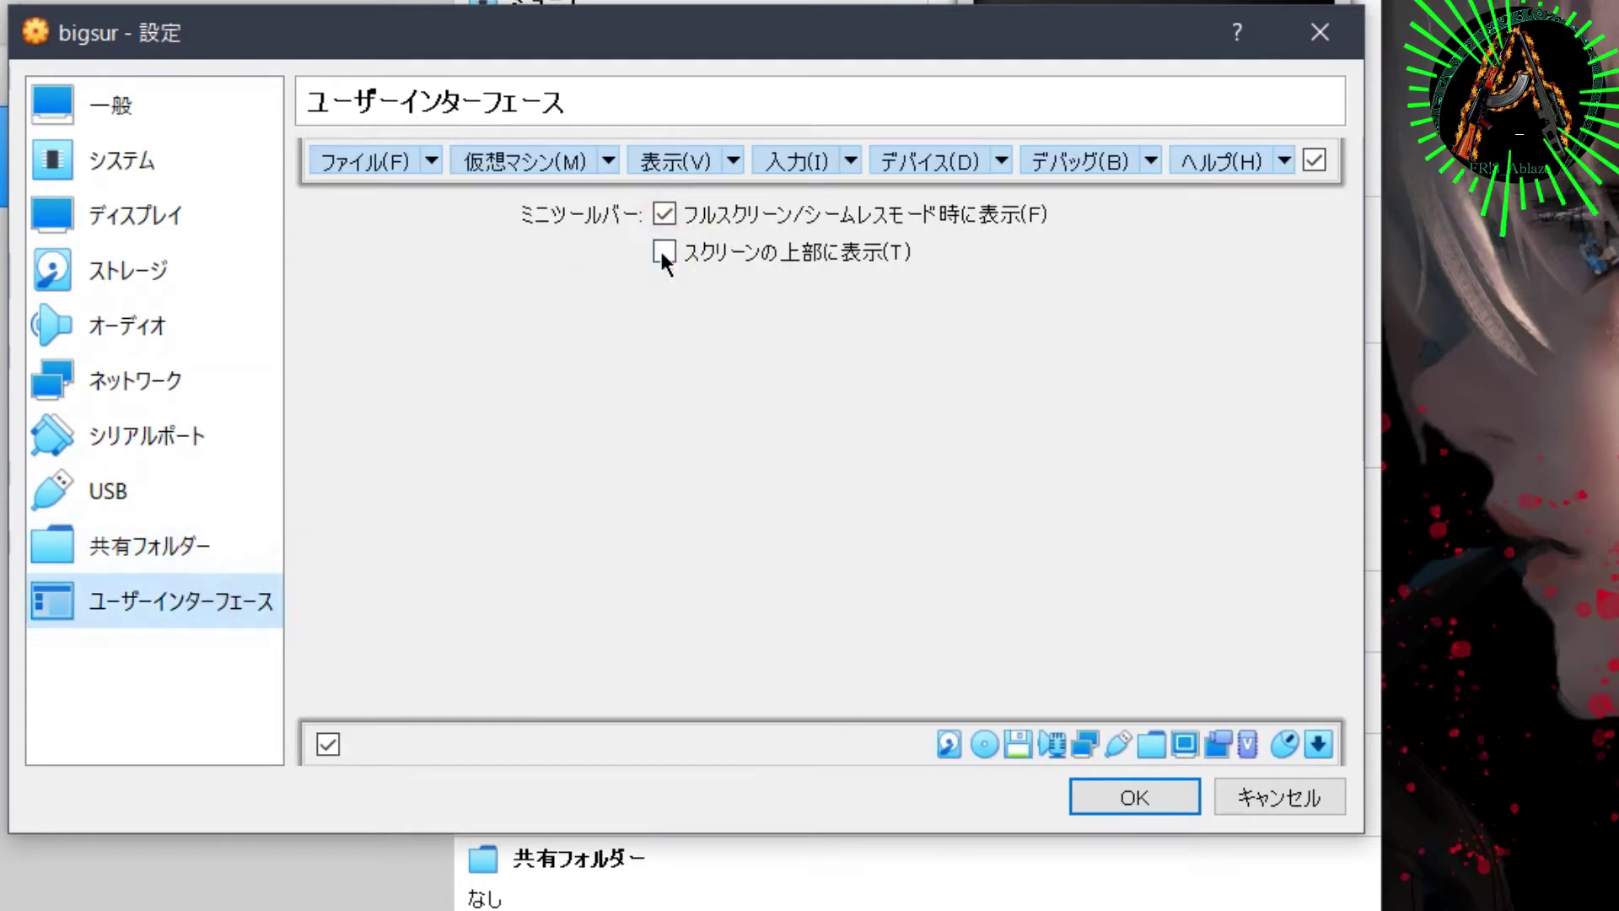
left_click(609, 161)
left_click(560, 468)
left_click(607, 161)
left_click(609, 536)
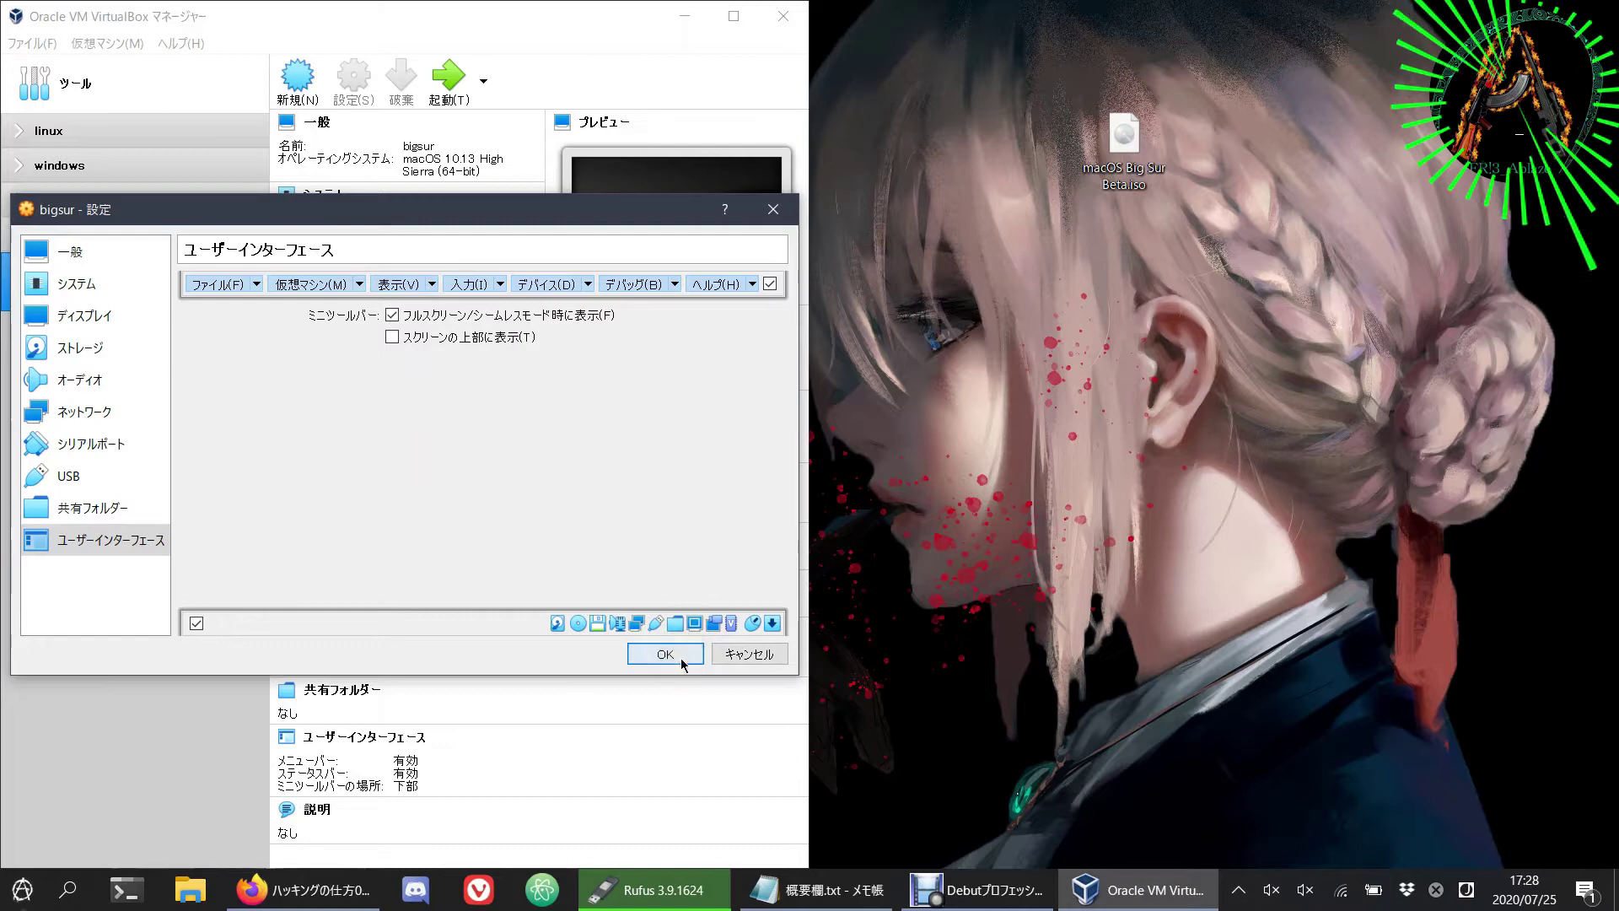
left_click(1134, 797)
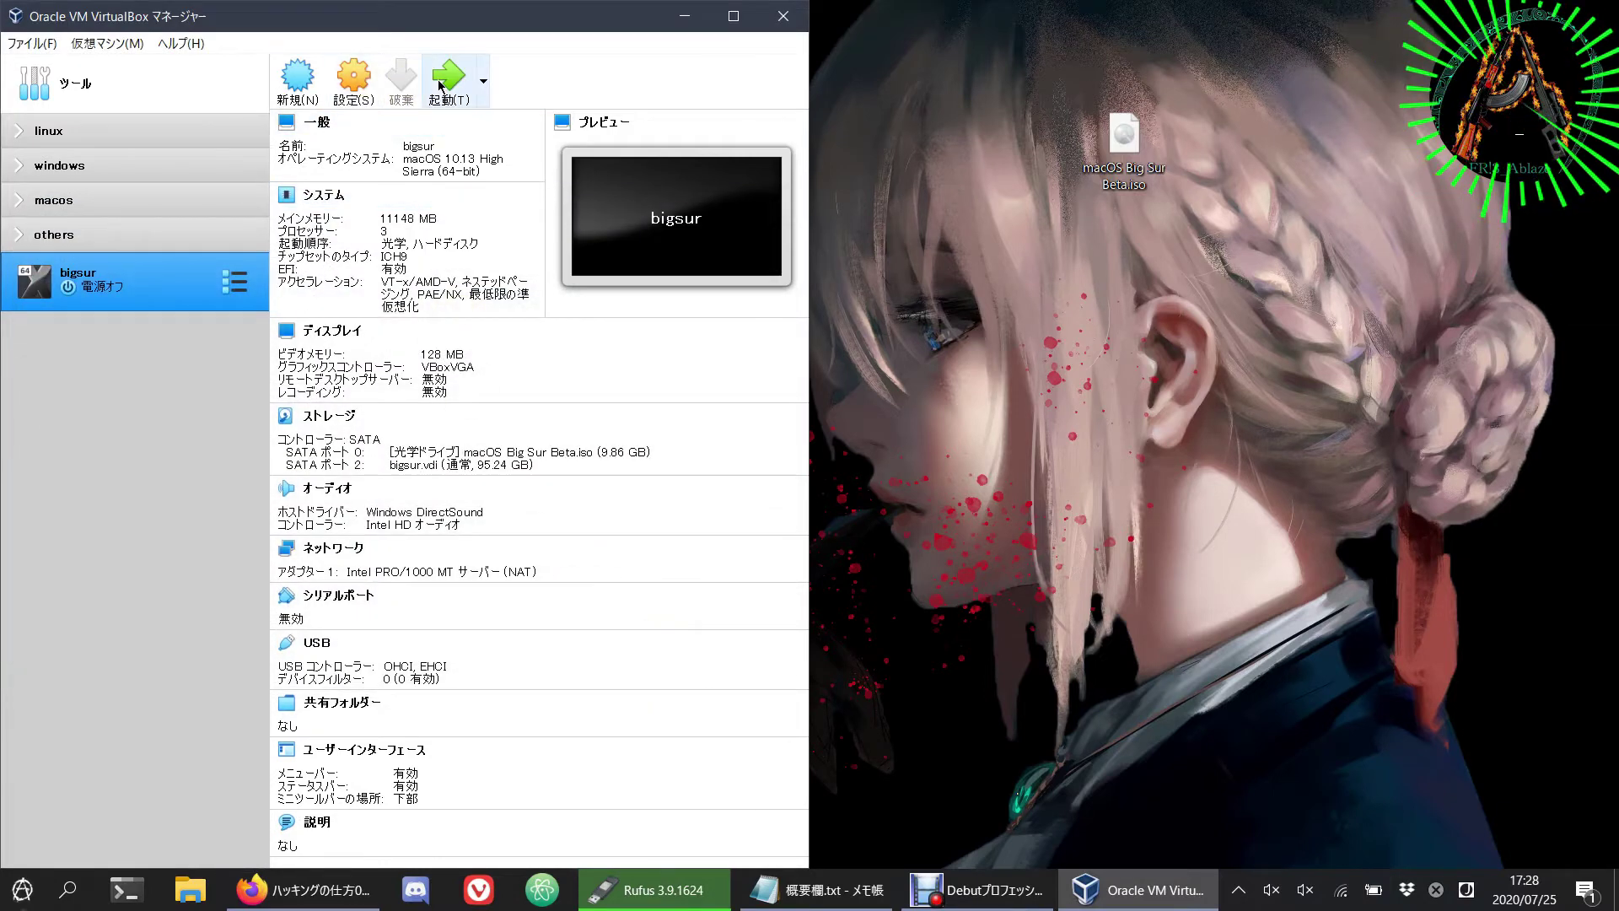
Step: Start bigsur, booting it from macOS Big Sur Beta.iso as the startup disk
left_click(440, 84)
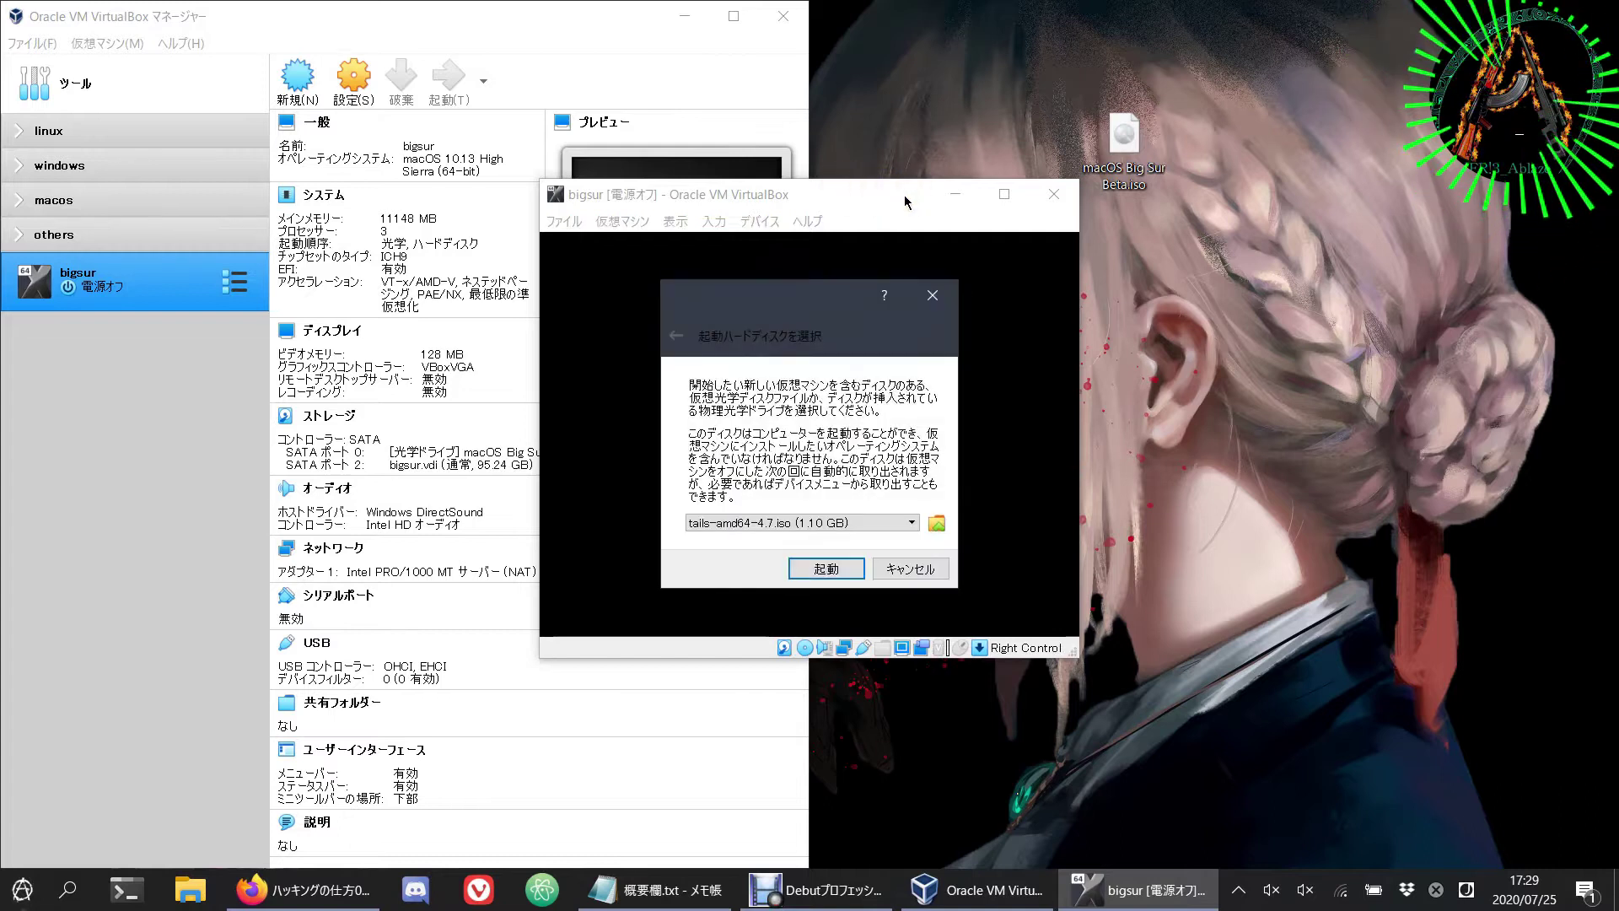
left_click(851, 524)
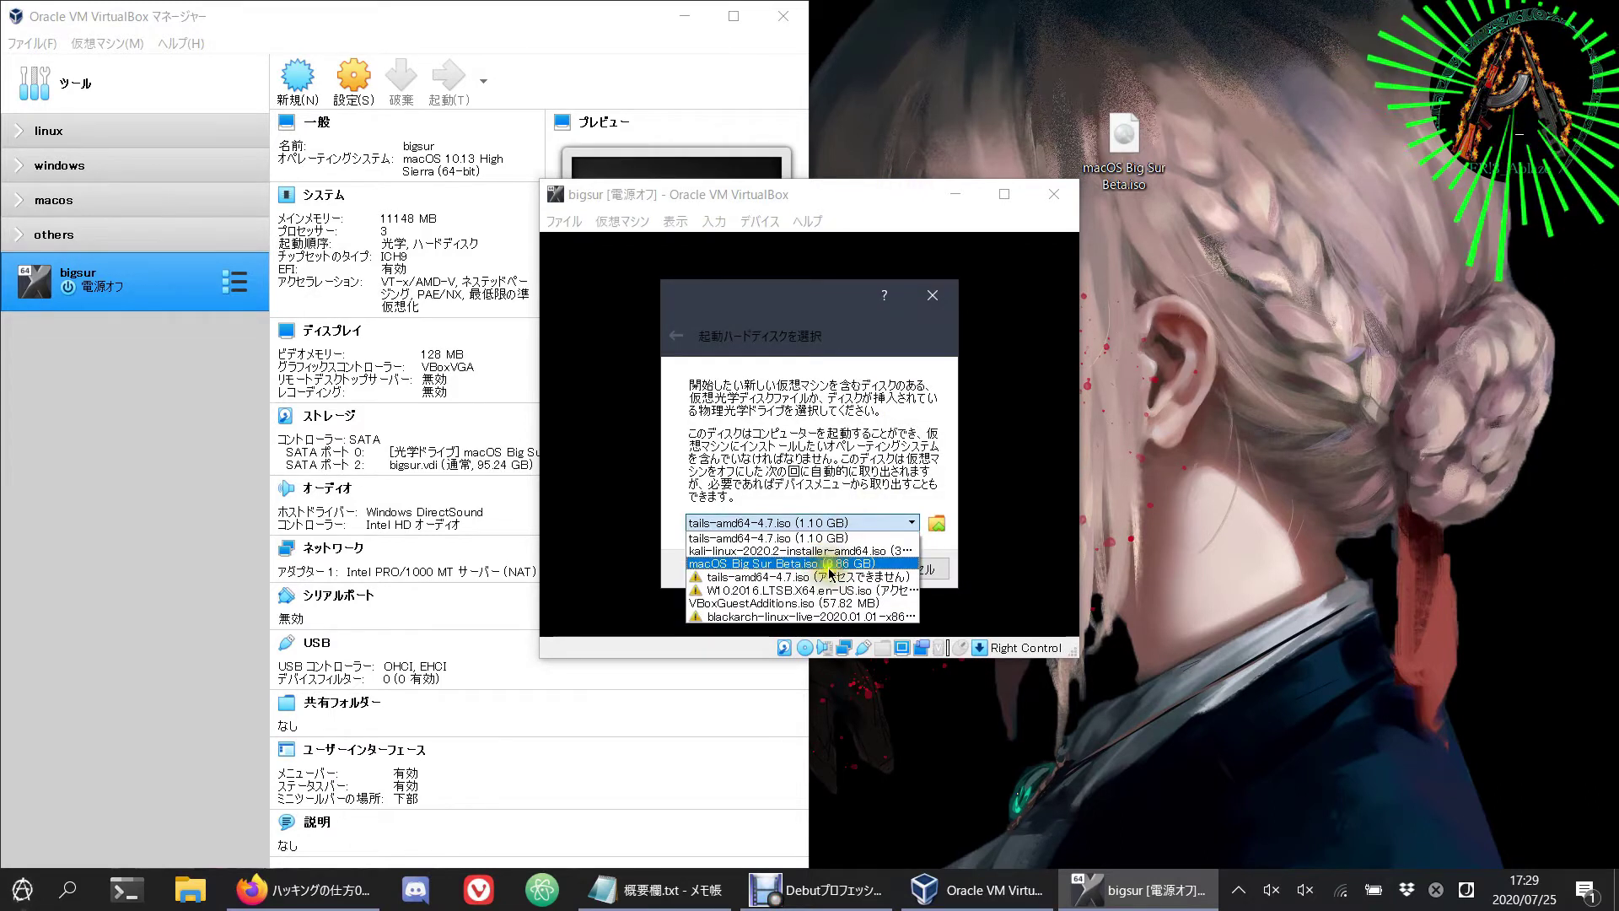
left_click(830, 565)
left_click(835, 569)
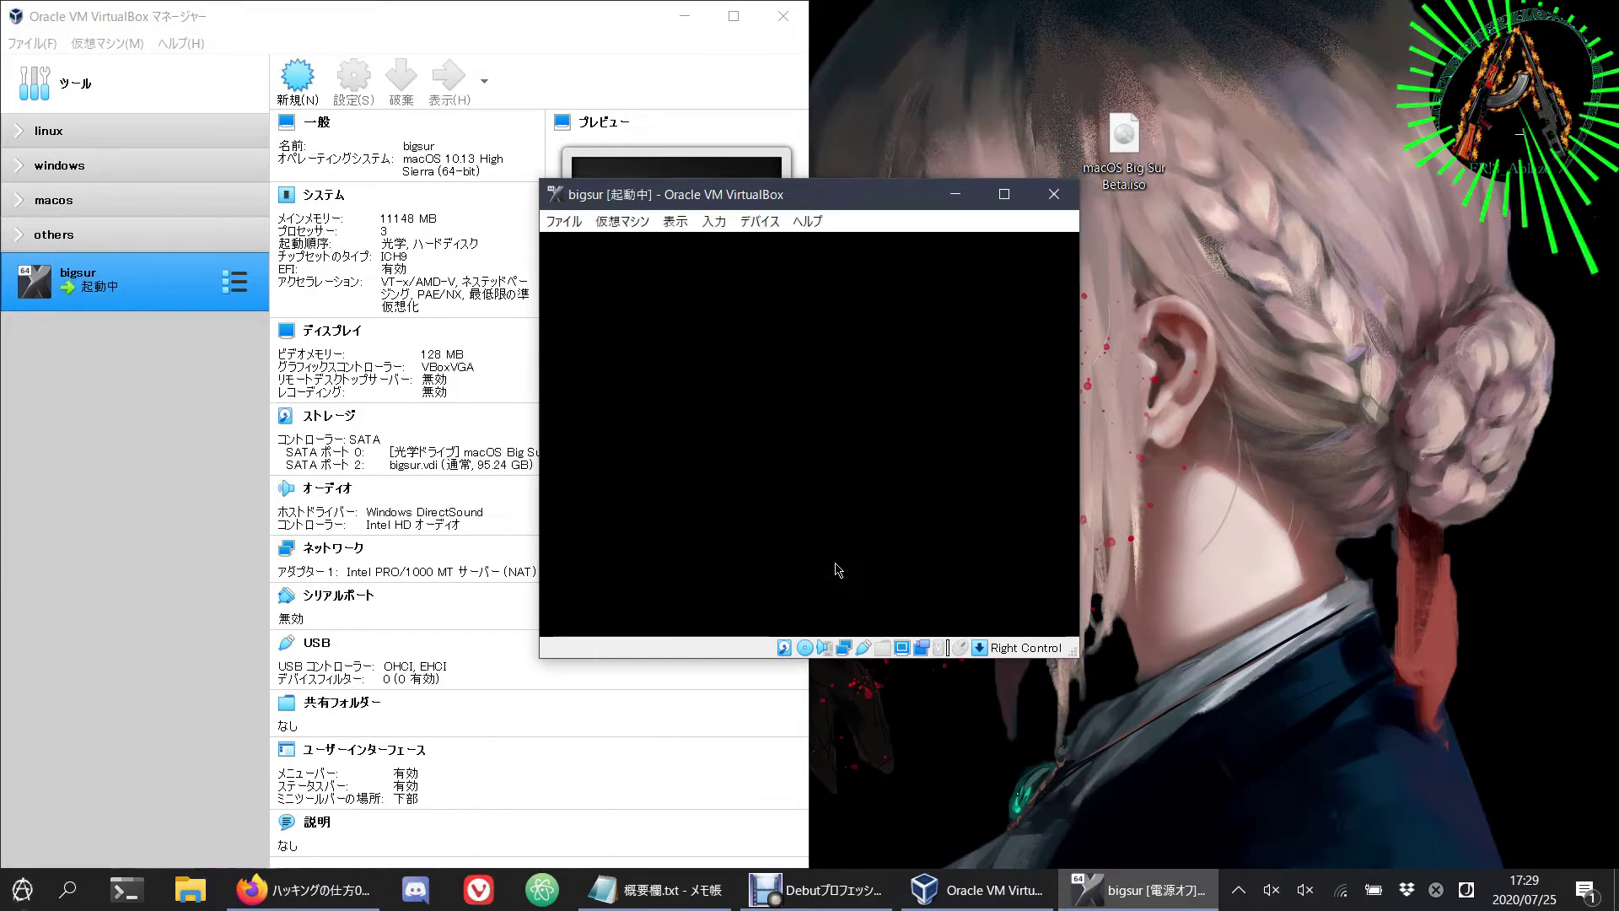
left_click(882, 206)
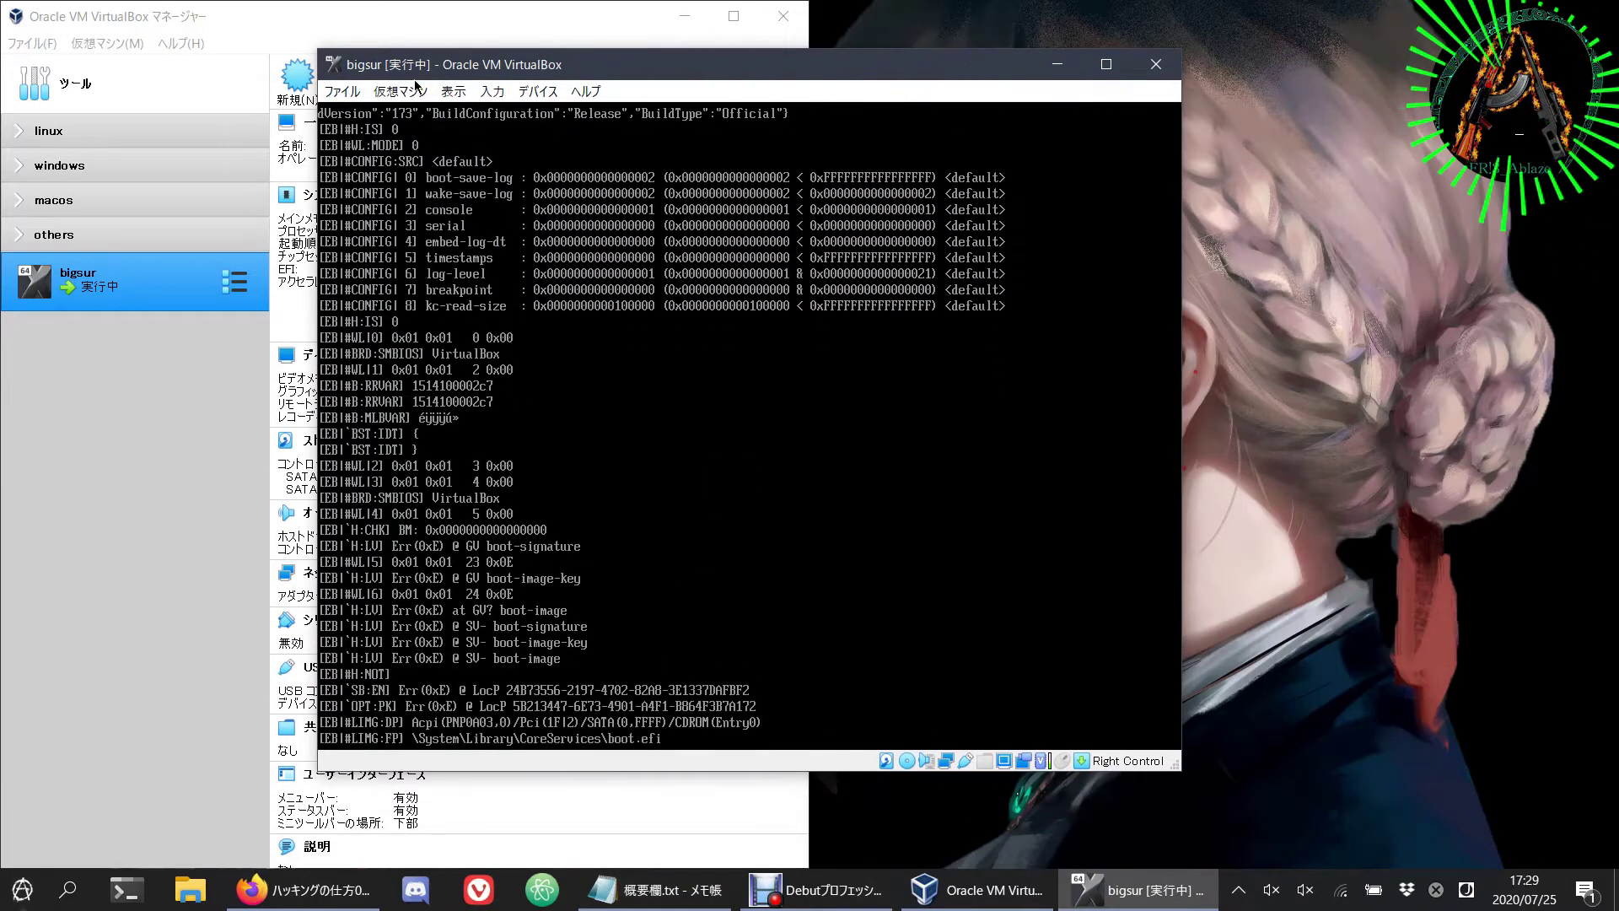
Step: Power off the running bigsur VM from its window menu
left_click(537, 93)
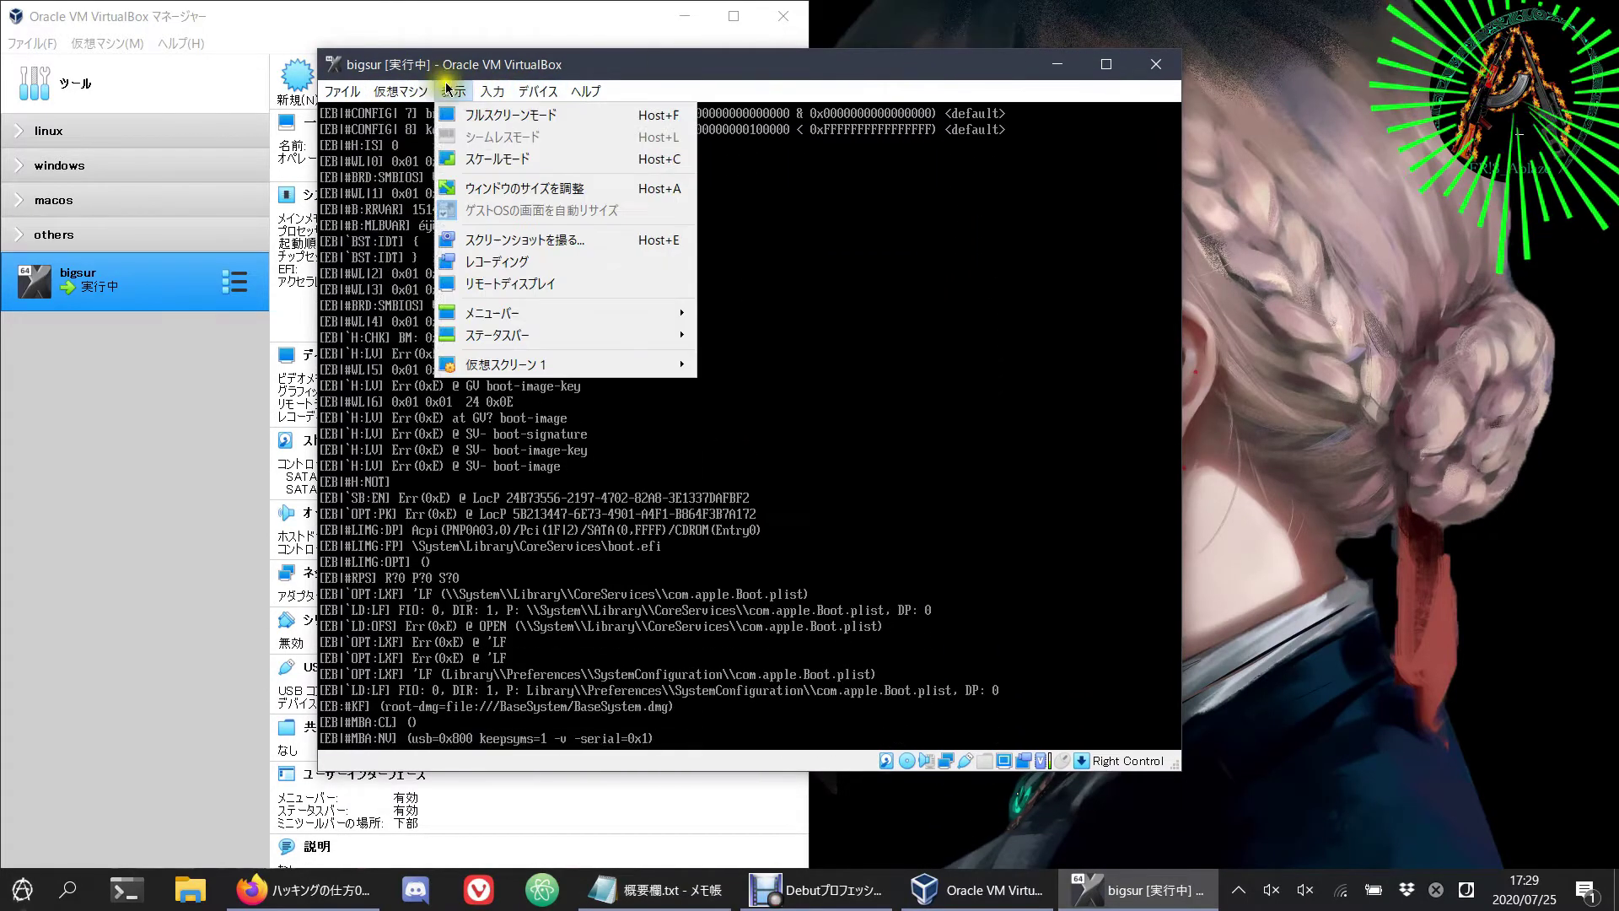
mouse_move(342, 93)
mouse_move(396, 92)
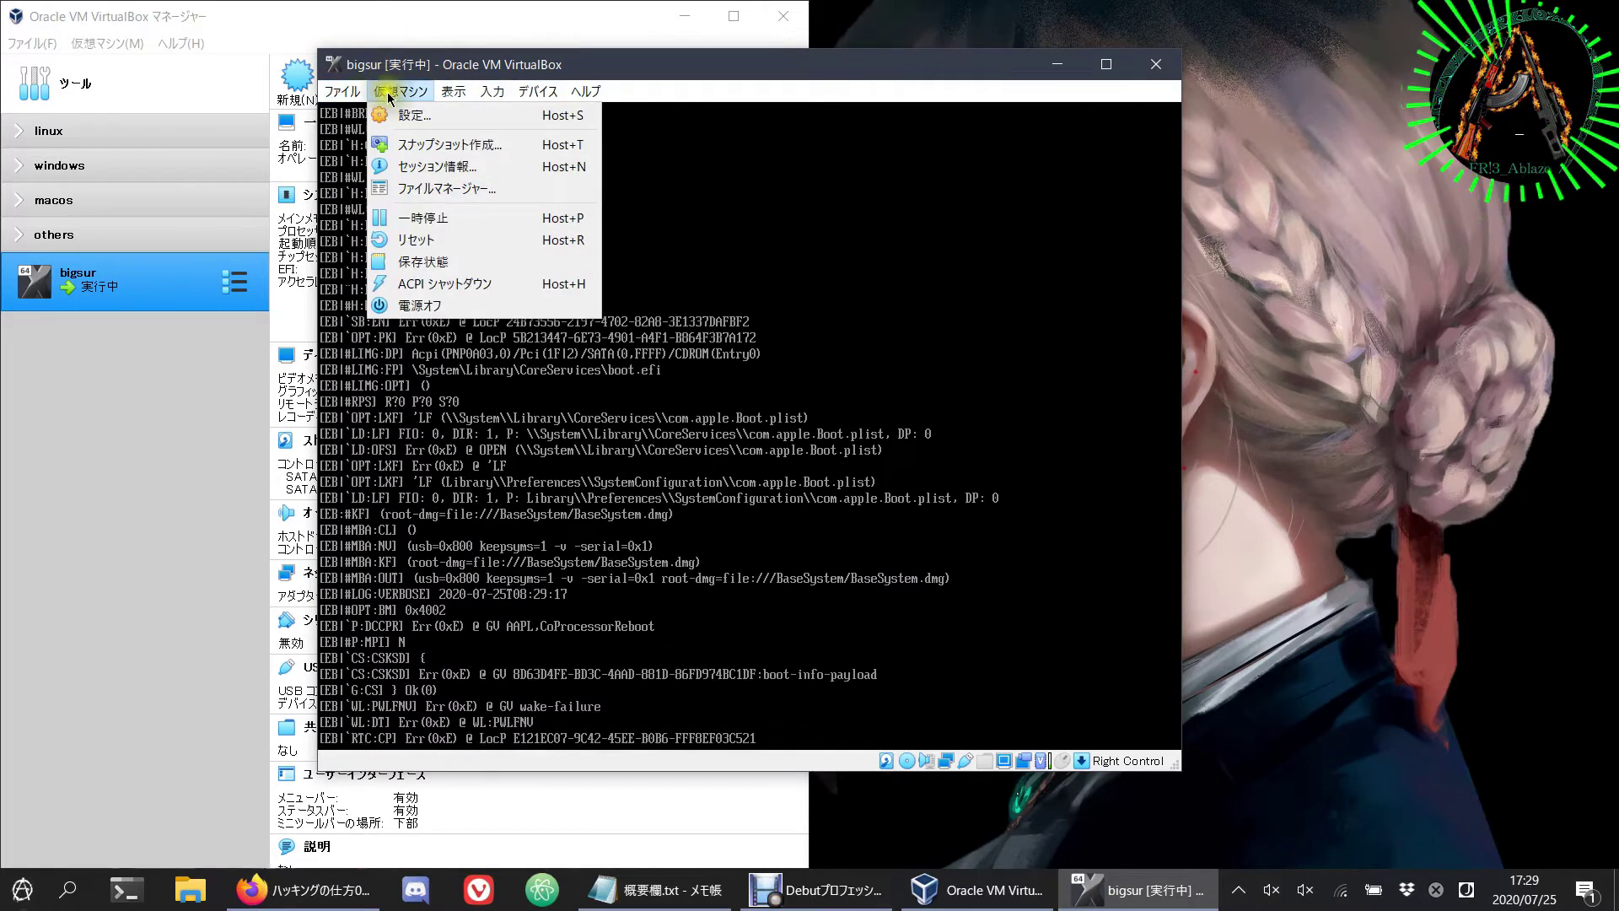
left_click(414, 306)
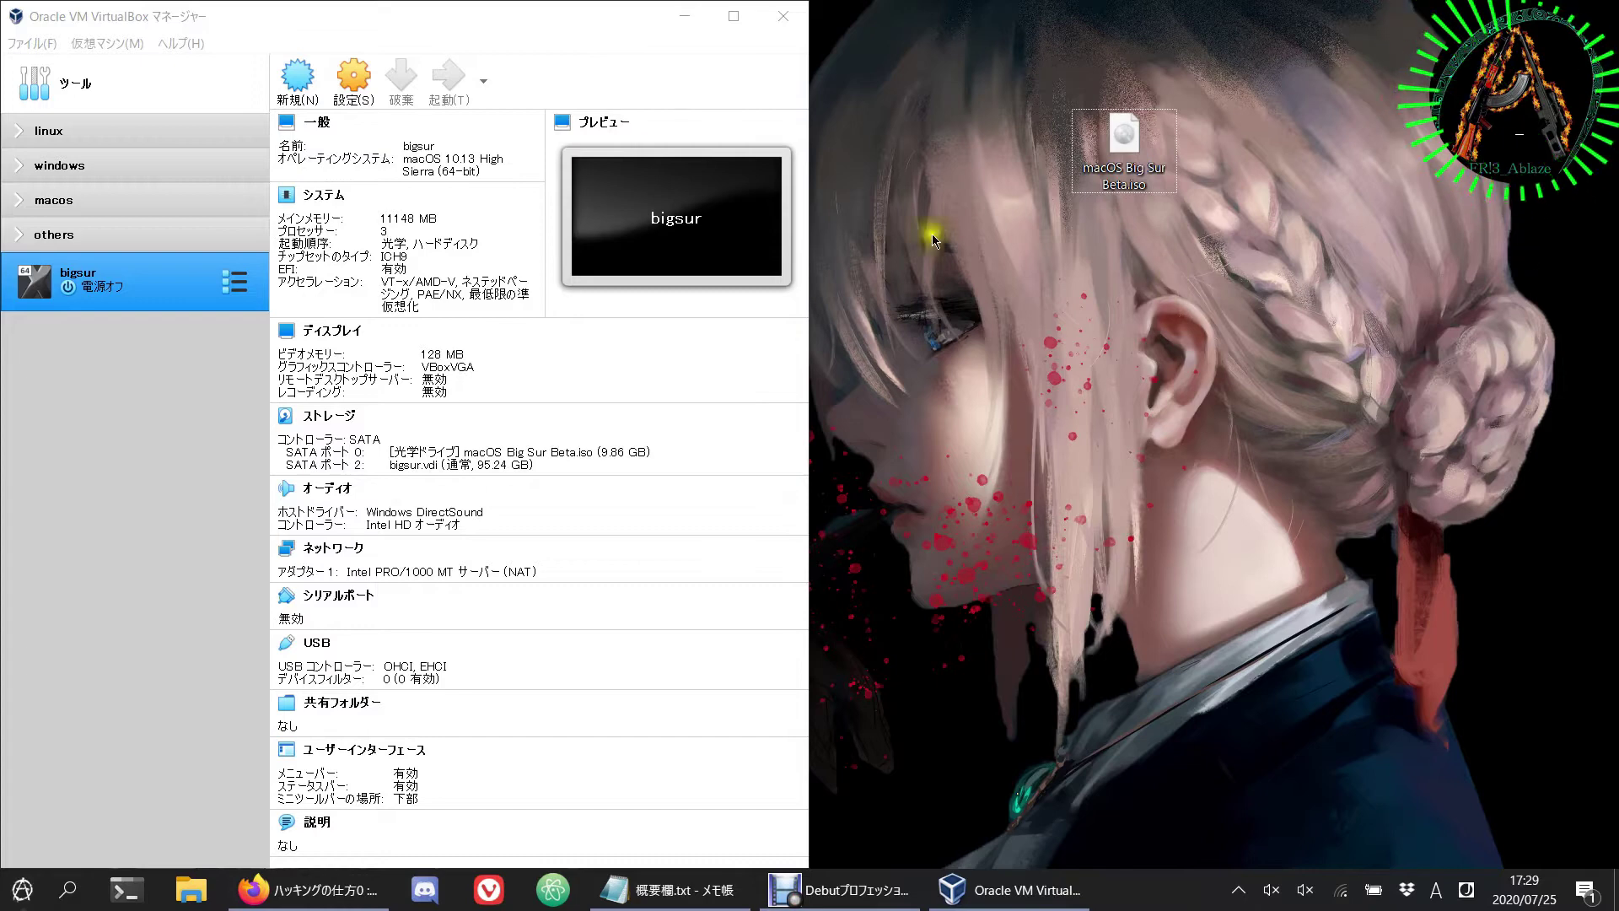
Step: Bring up the Notepad setup-command notes and launch Command Prompt as administrator via 'cmd'
left_click(784, 16)
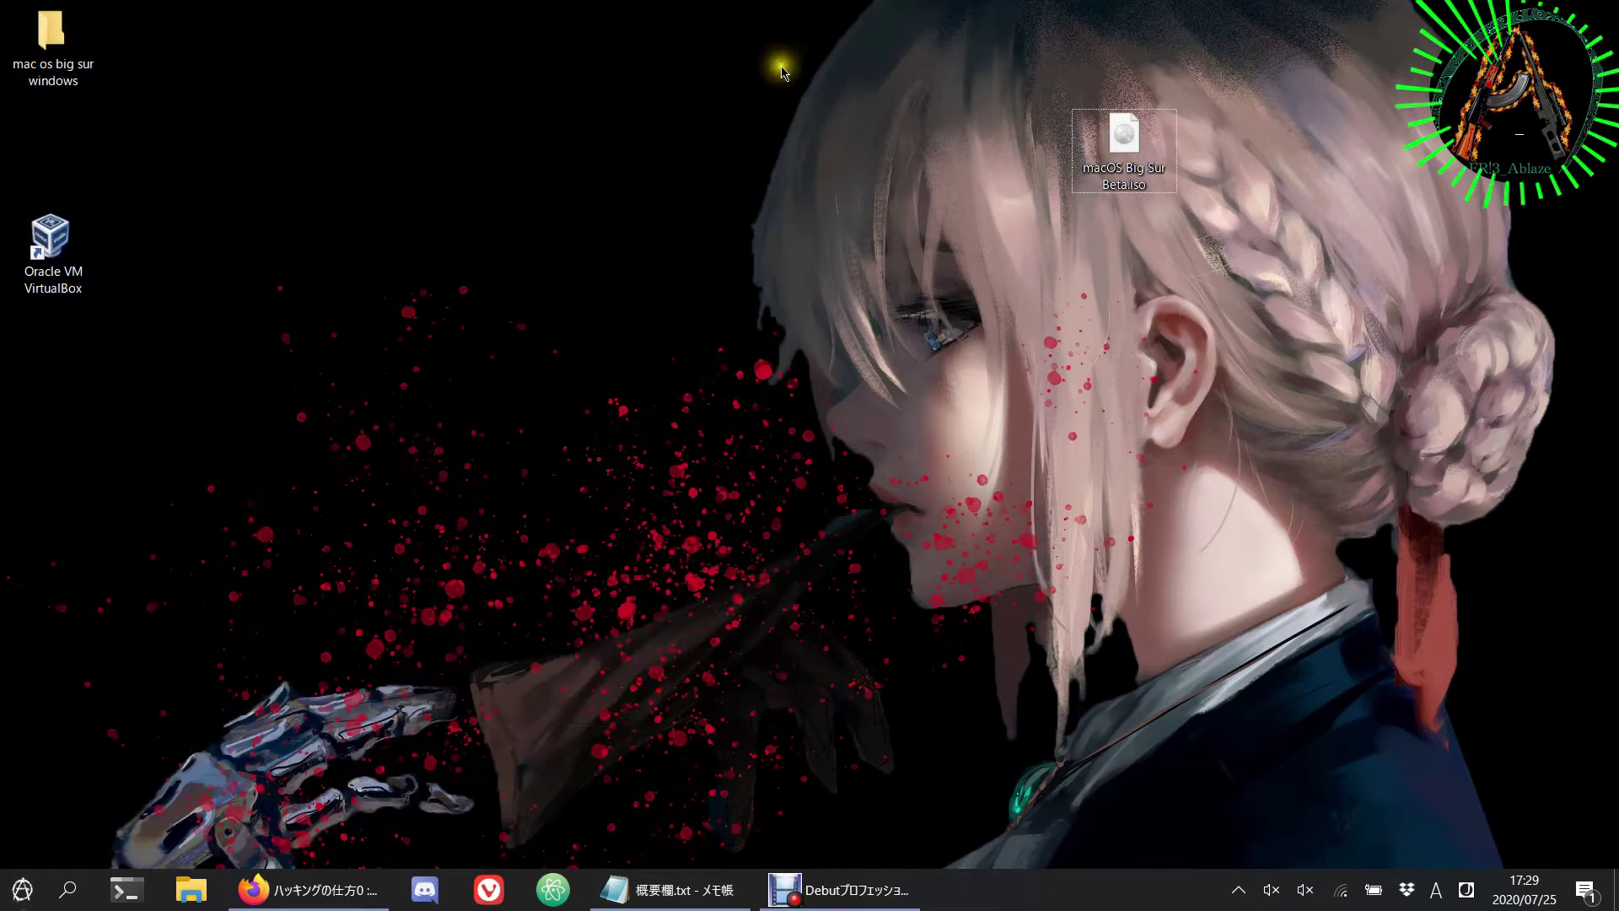
left_click(671, 890)
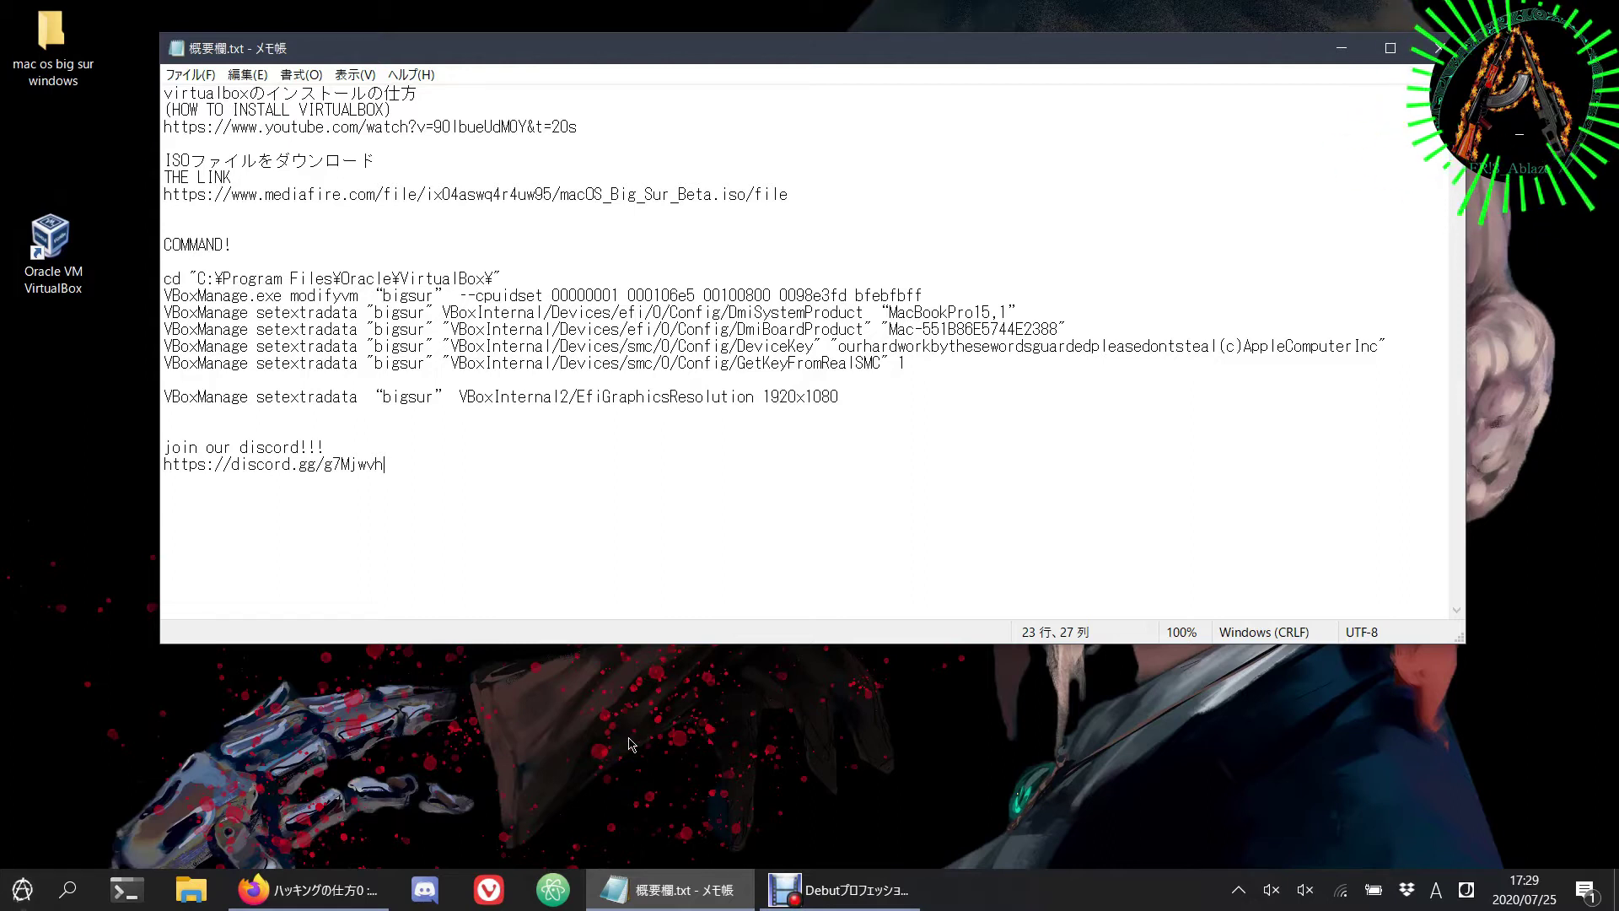
key("super")
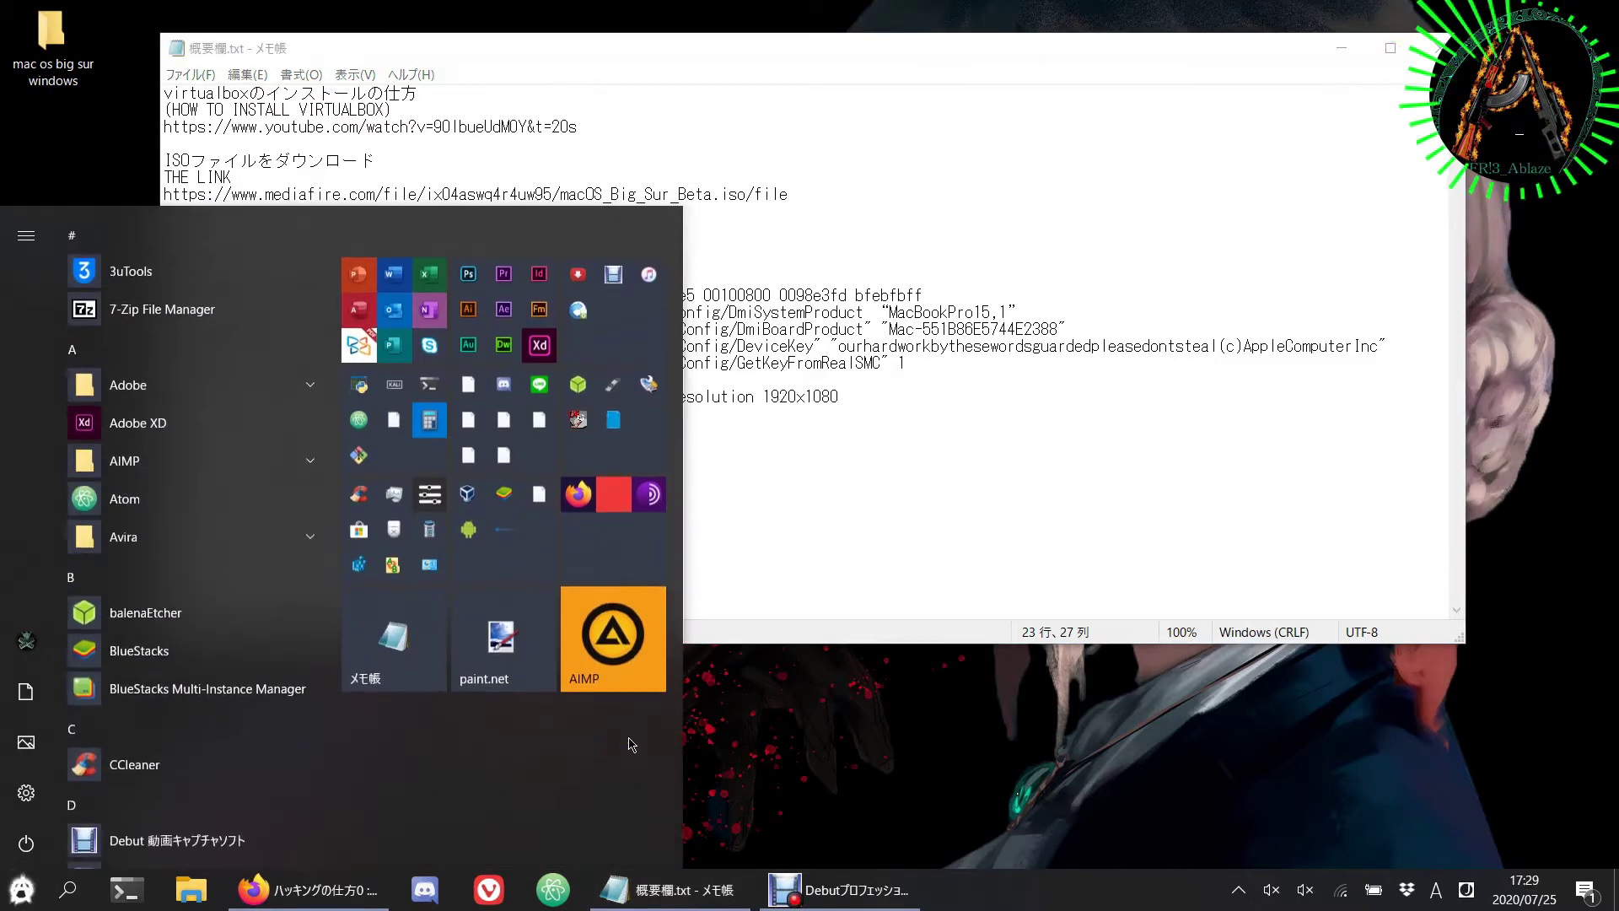
type("cmd")
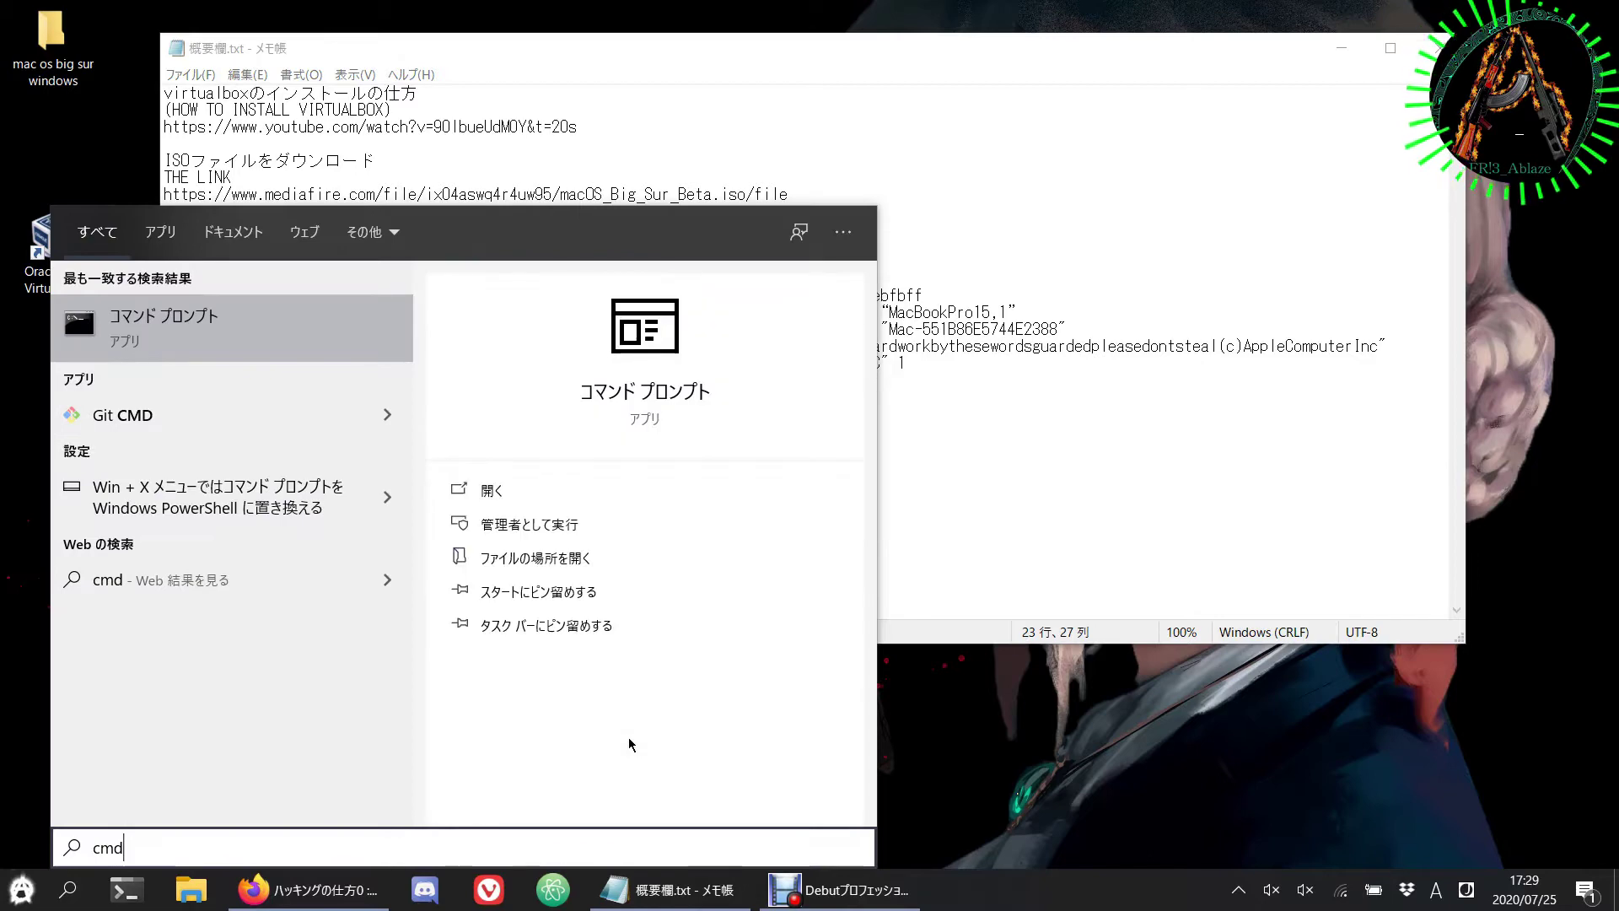
right_click(331, 341)
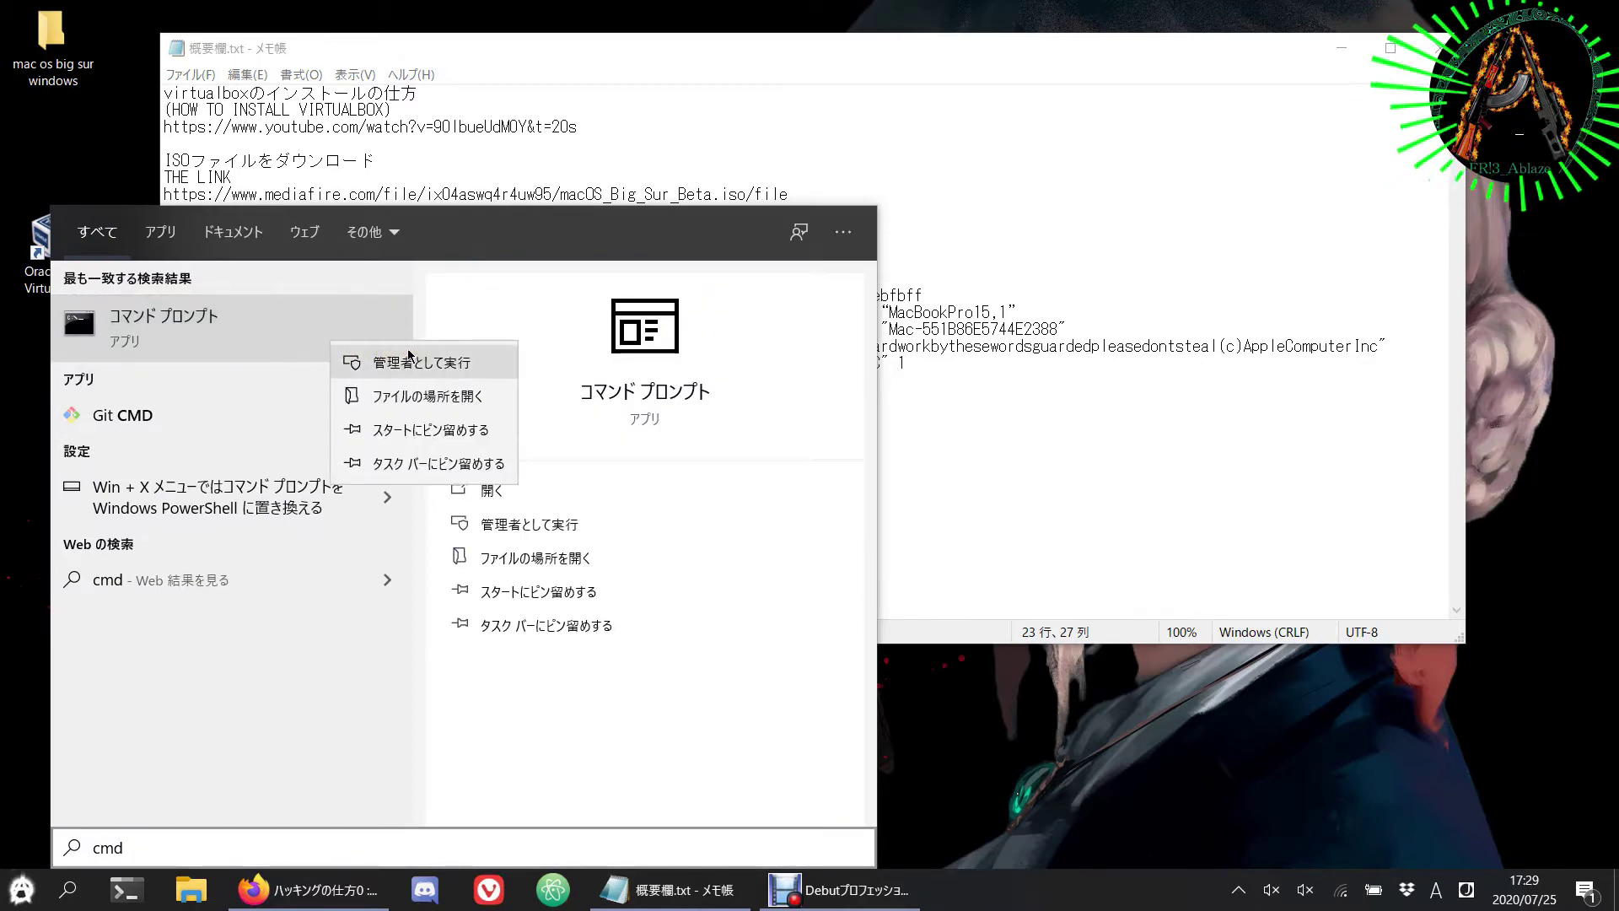
left_click(362, 361)
left_click_drag(861, 63, 1094, 136)
Step: Run the cd, cpuidset and DmiSystemProduct MacBookPro15,1 commands in the administrator console
left_click_drag(734, 352, 396, 352)
key("ctrl+x")
right_click(185, 329)
key("alt+Tab")
left_click_drag(1206, 368, 397, 419)
key("ctrl+c")
right_click(186, 363)
key("alt+Tab")
key("ctrl+c")
right_click(337, 396)
key("alt+Tab")
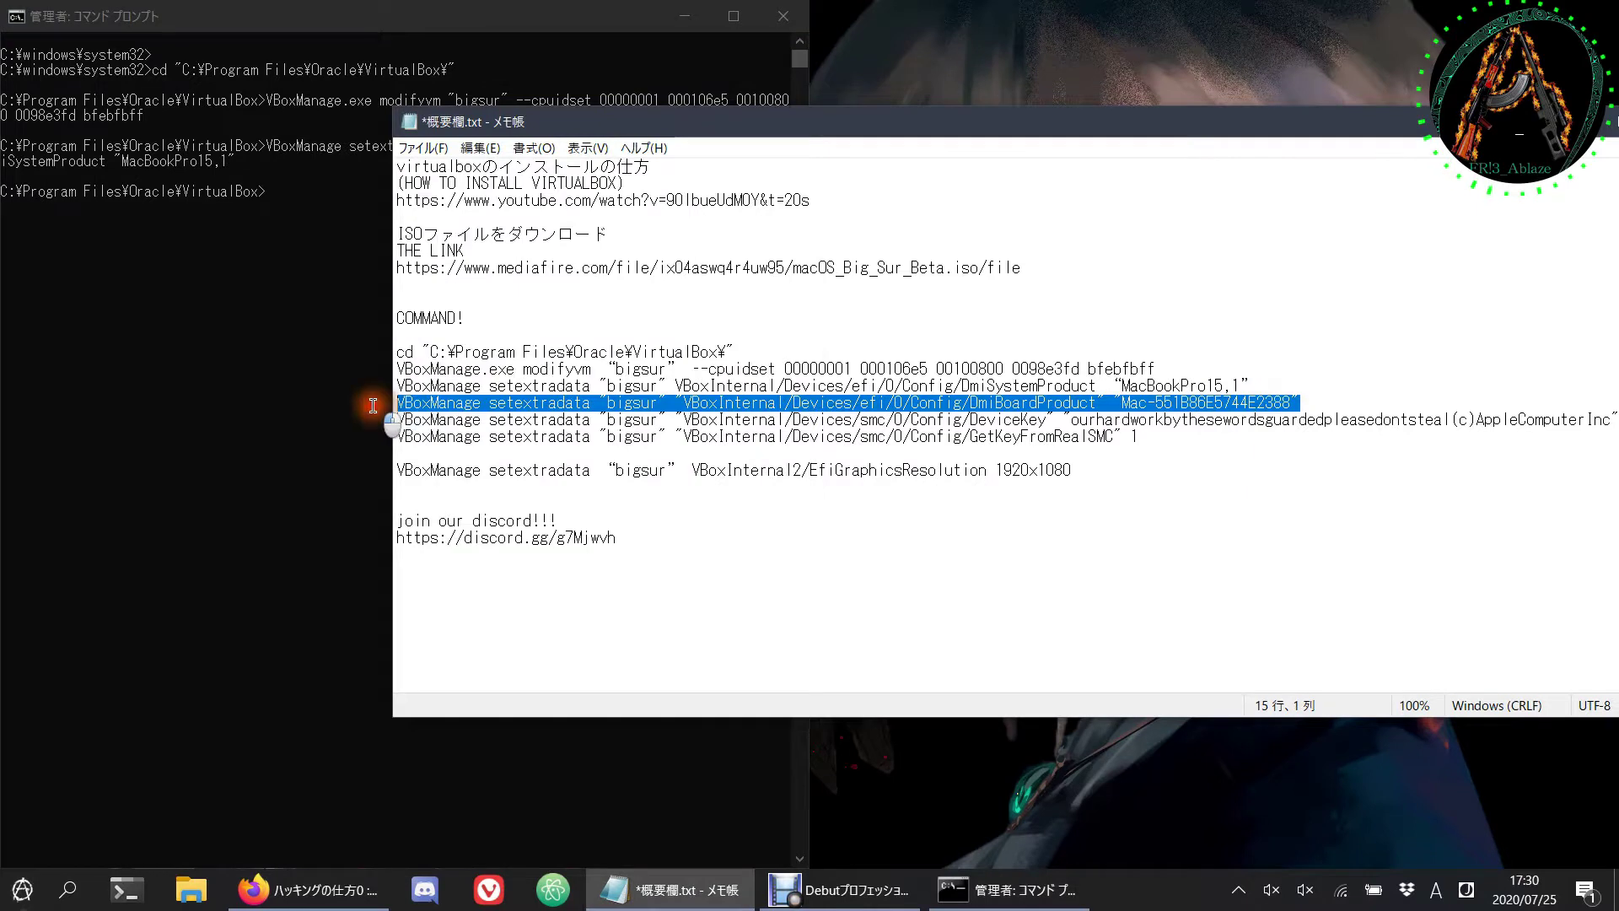
Step: Run the DmiBoardProduct and DeviceKey VBoxManage commands from the notes
key("ctrl+c")
right_click(294, 408)
left_click(1304, 427)
double_click(1309, 426)
left_click_drag(1383, 122, 1203, 118)
left_click_drag(1443, 418, 201, 420)
key("ctrl+c")
key("alt+Tab")
right_click(134, 427)
key("alt+Tab")
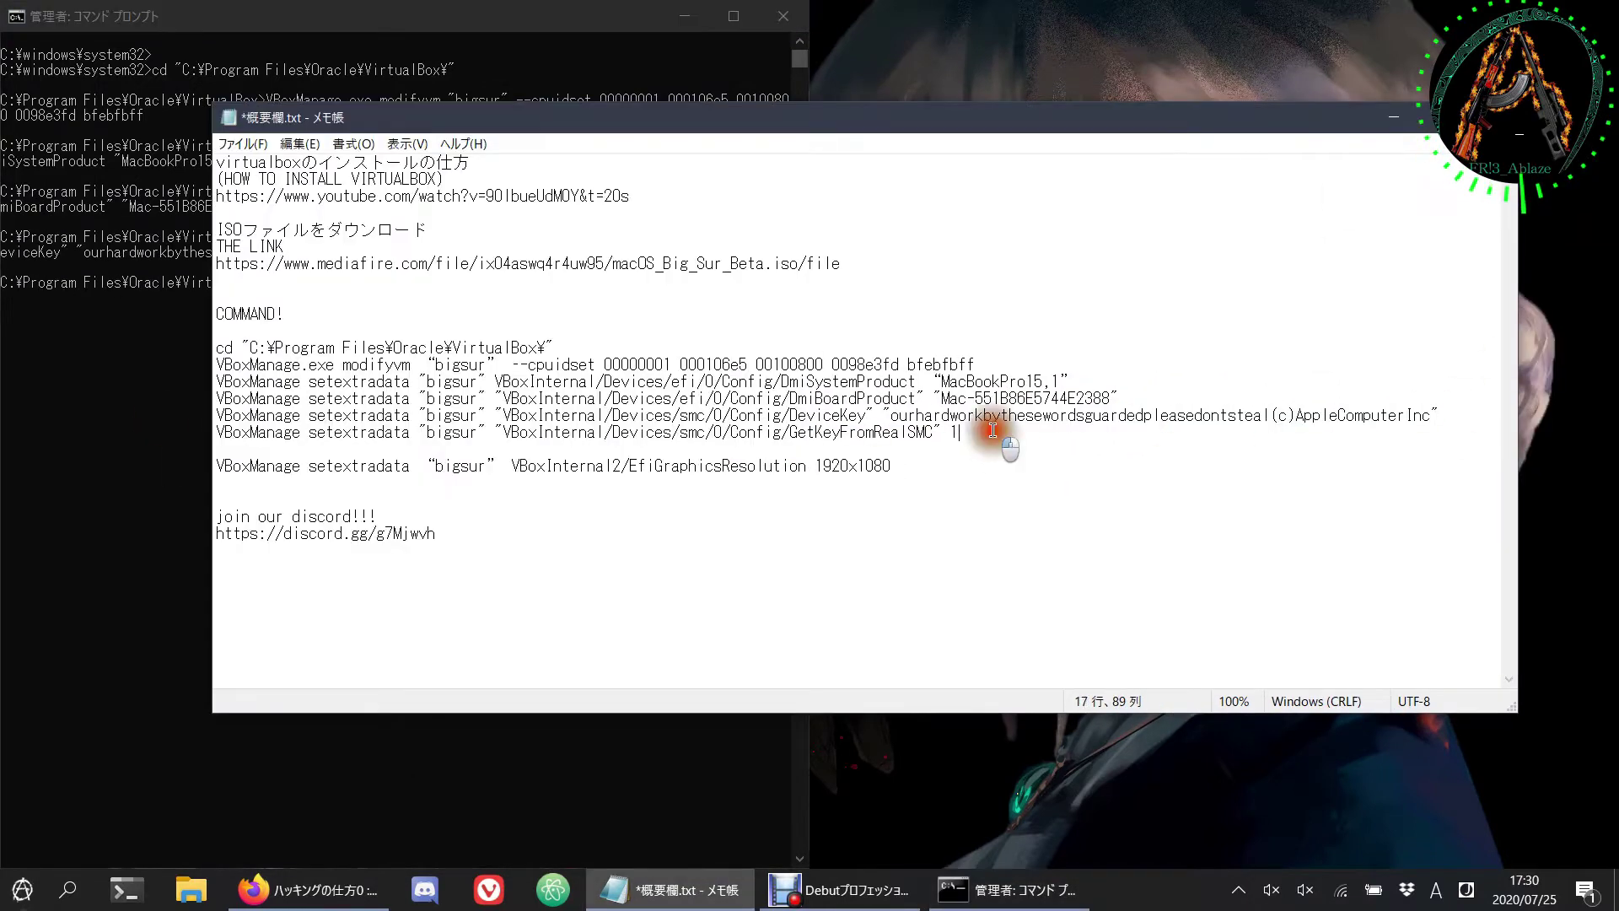
Step: Run the GetKeyFromRealSMC 1 VBoxManage command
left_click_drag(965, 432, 152, 448)
key("ctrl+c")
key("alt+Tab")
right_click(236, 442)
key("Return")
Step: Minimize the notes and close the administrator console with 'exit'
left_click_drag(989, 466, 217, 467)
left_click(639, 496)
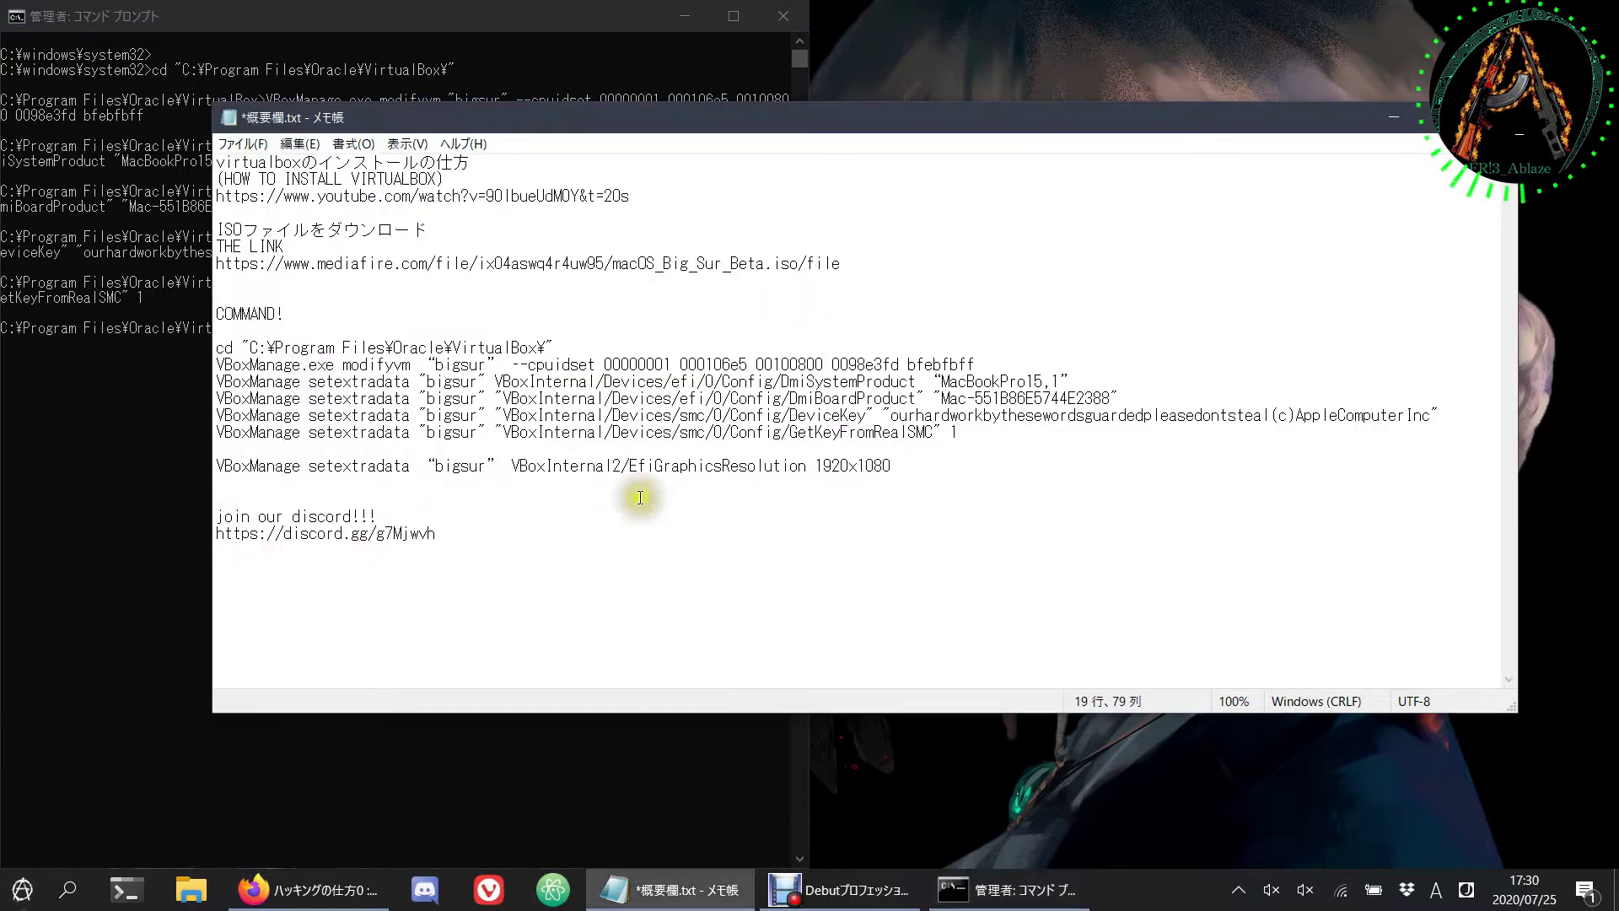
left_click(1394, 116)
left_click(611, 342)
type("exit")
key("Return")
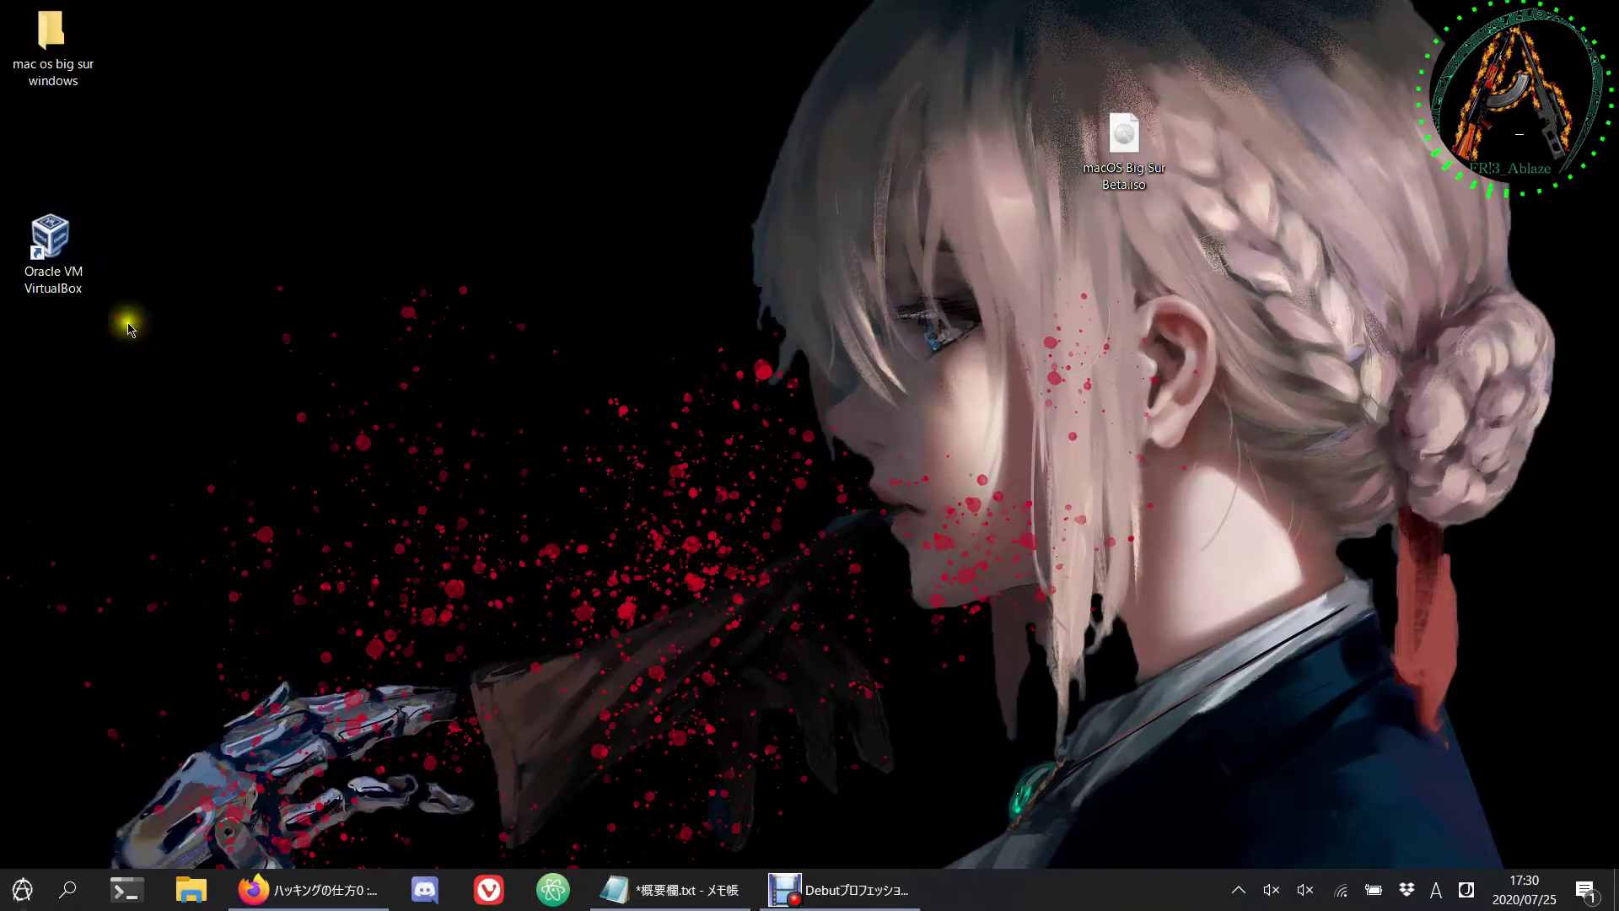
Step: Reopen VirtualBox Manager and start the bigsur VM
double_click(59, 291)
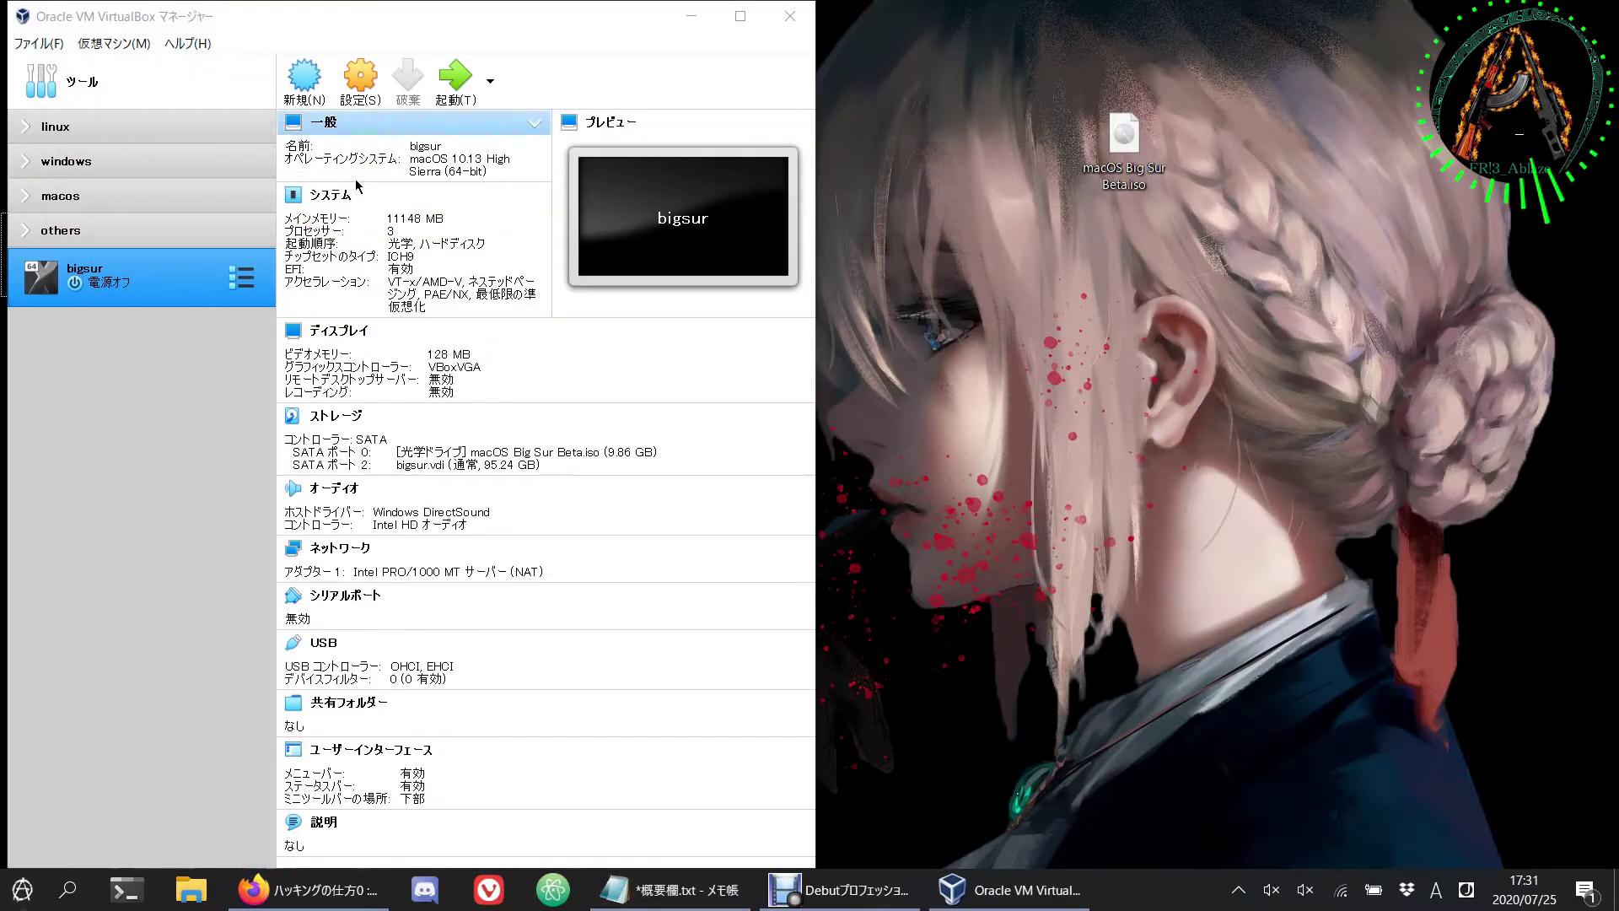
left_click_drag(448, 13, 3, 118)
left_click(438, 88)
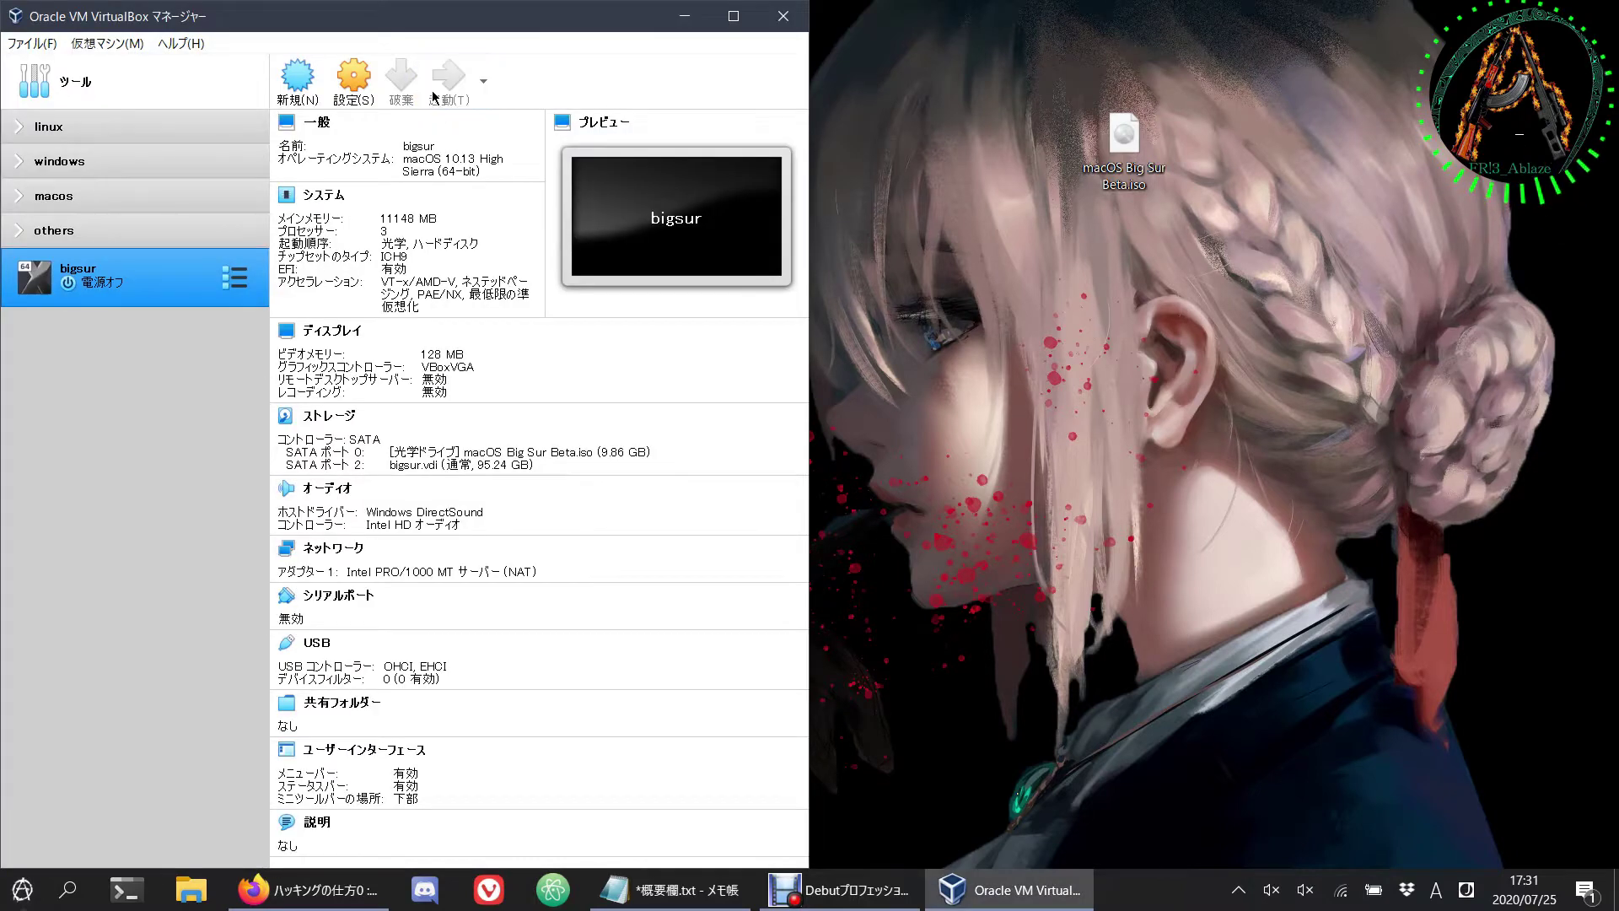
left_click_drag(468, 76, 343, 76)
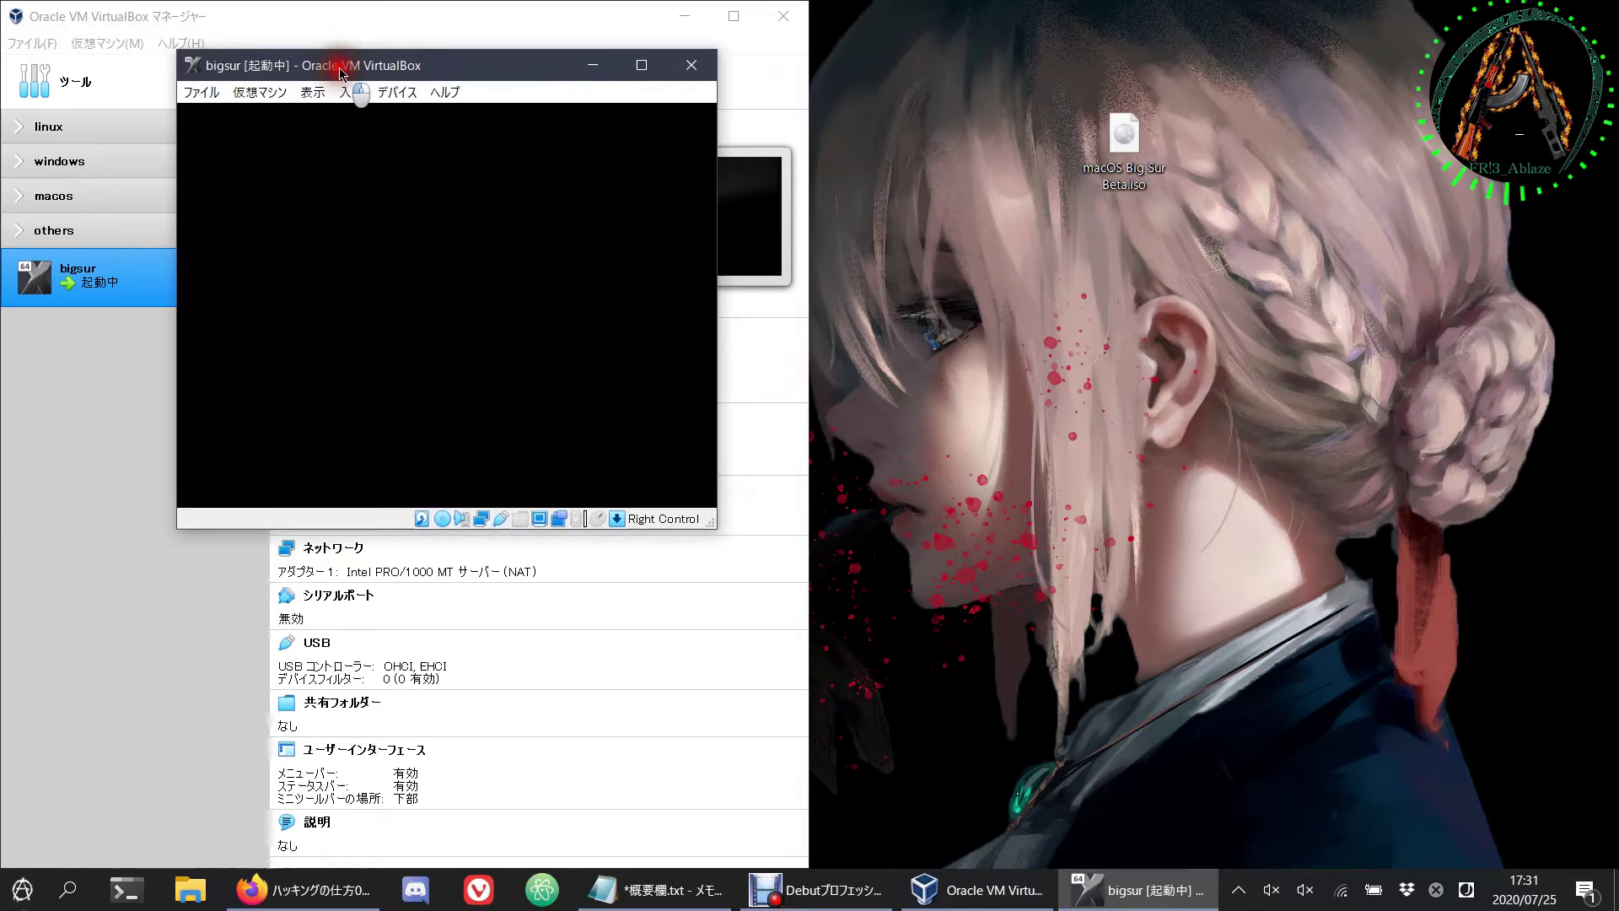
Step: Let bigsur boot and confirm 日本語 (Japanese) as the installer language
left_click(685, 17)
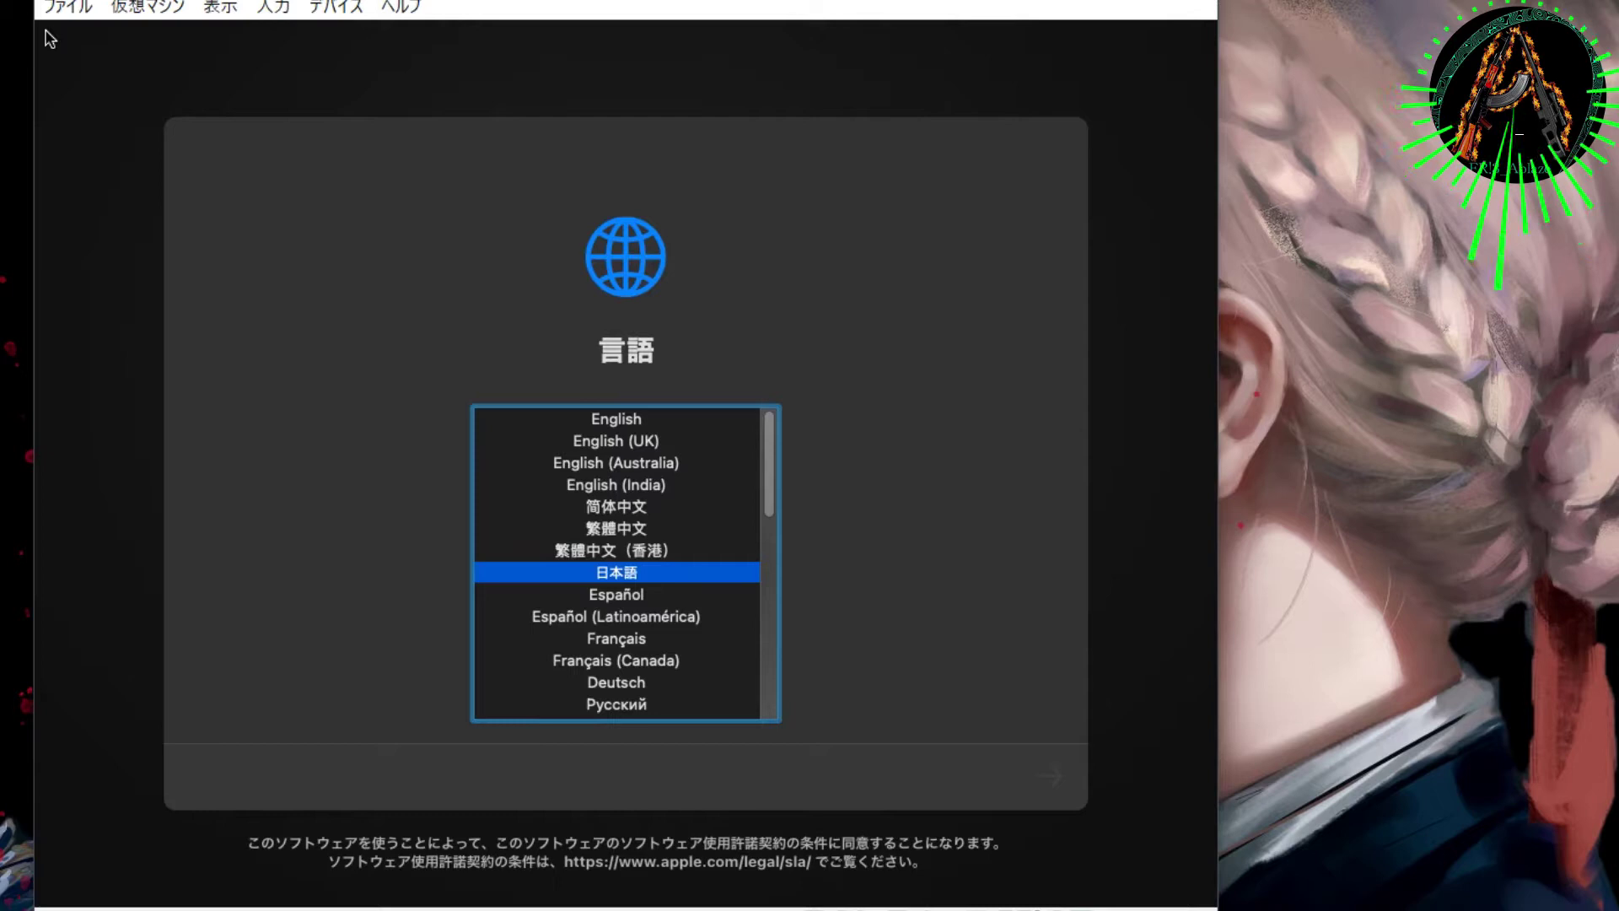
key("Return")
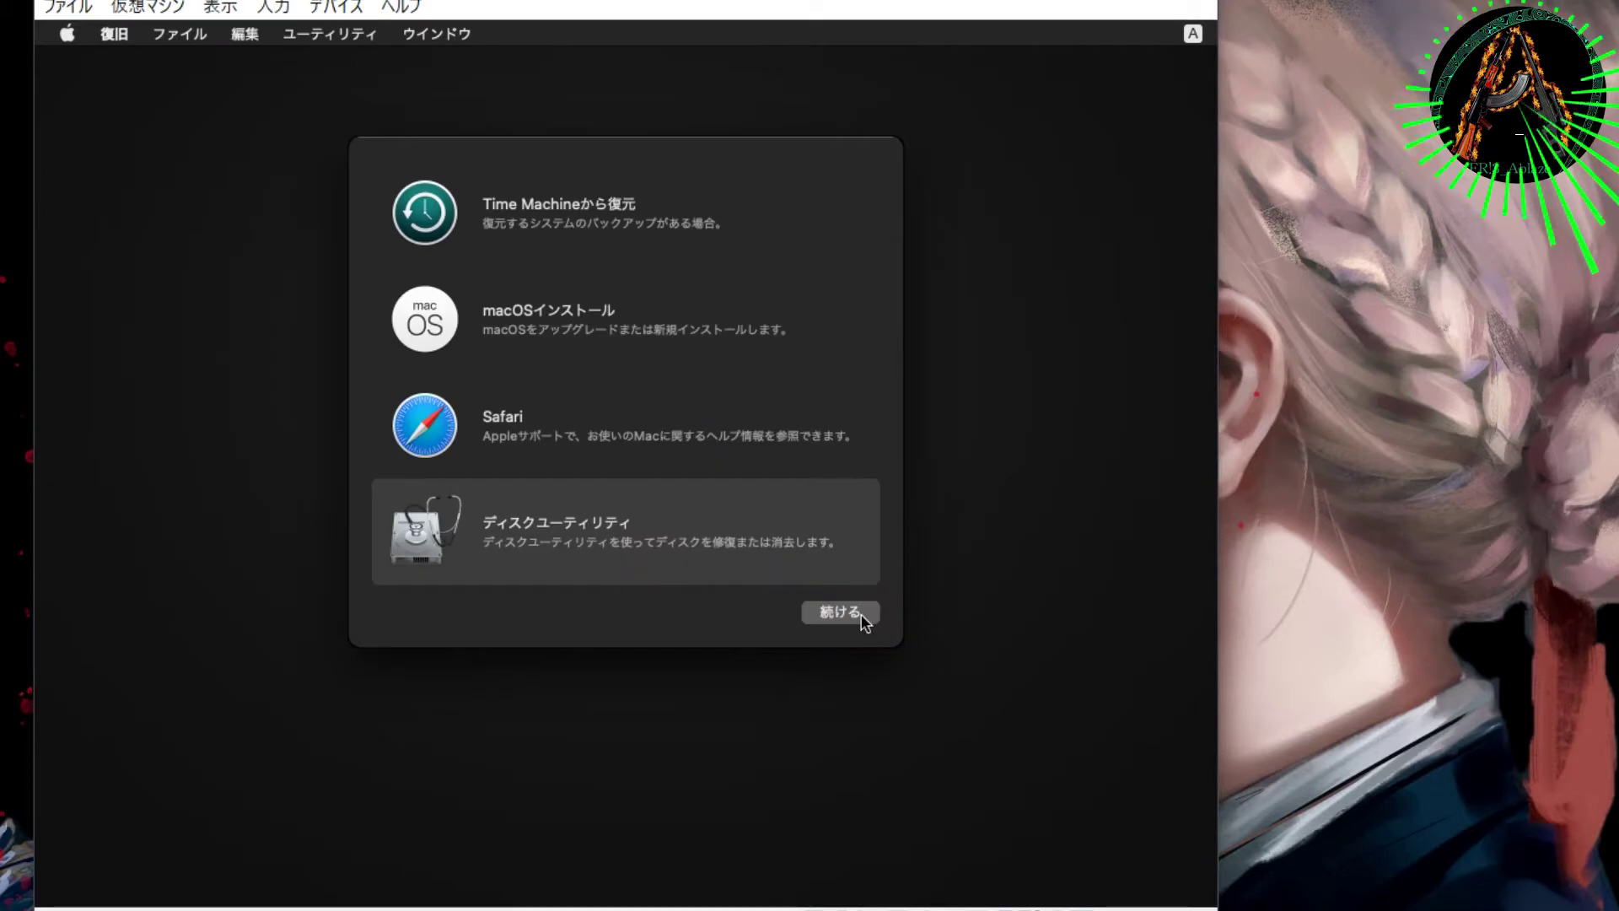
Step: Open Disk Utility and show all devices in the sidebar
left_click(859, 613)
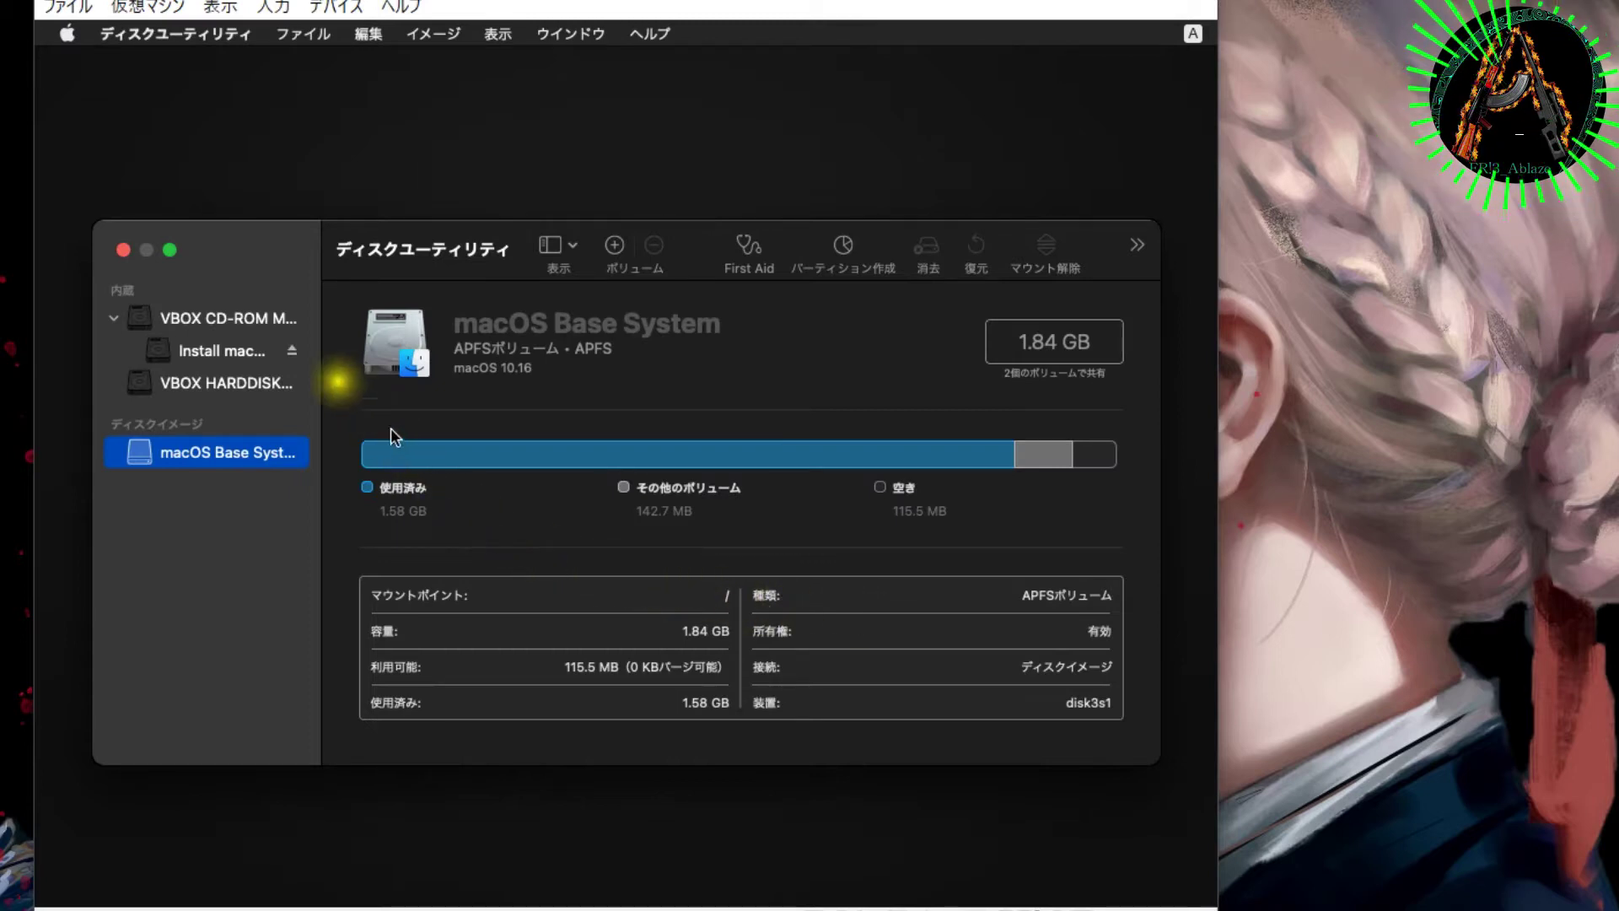
left_click(238, 313)
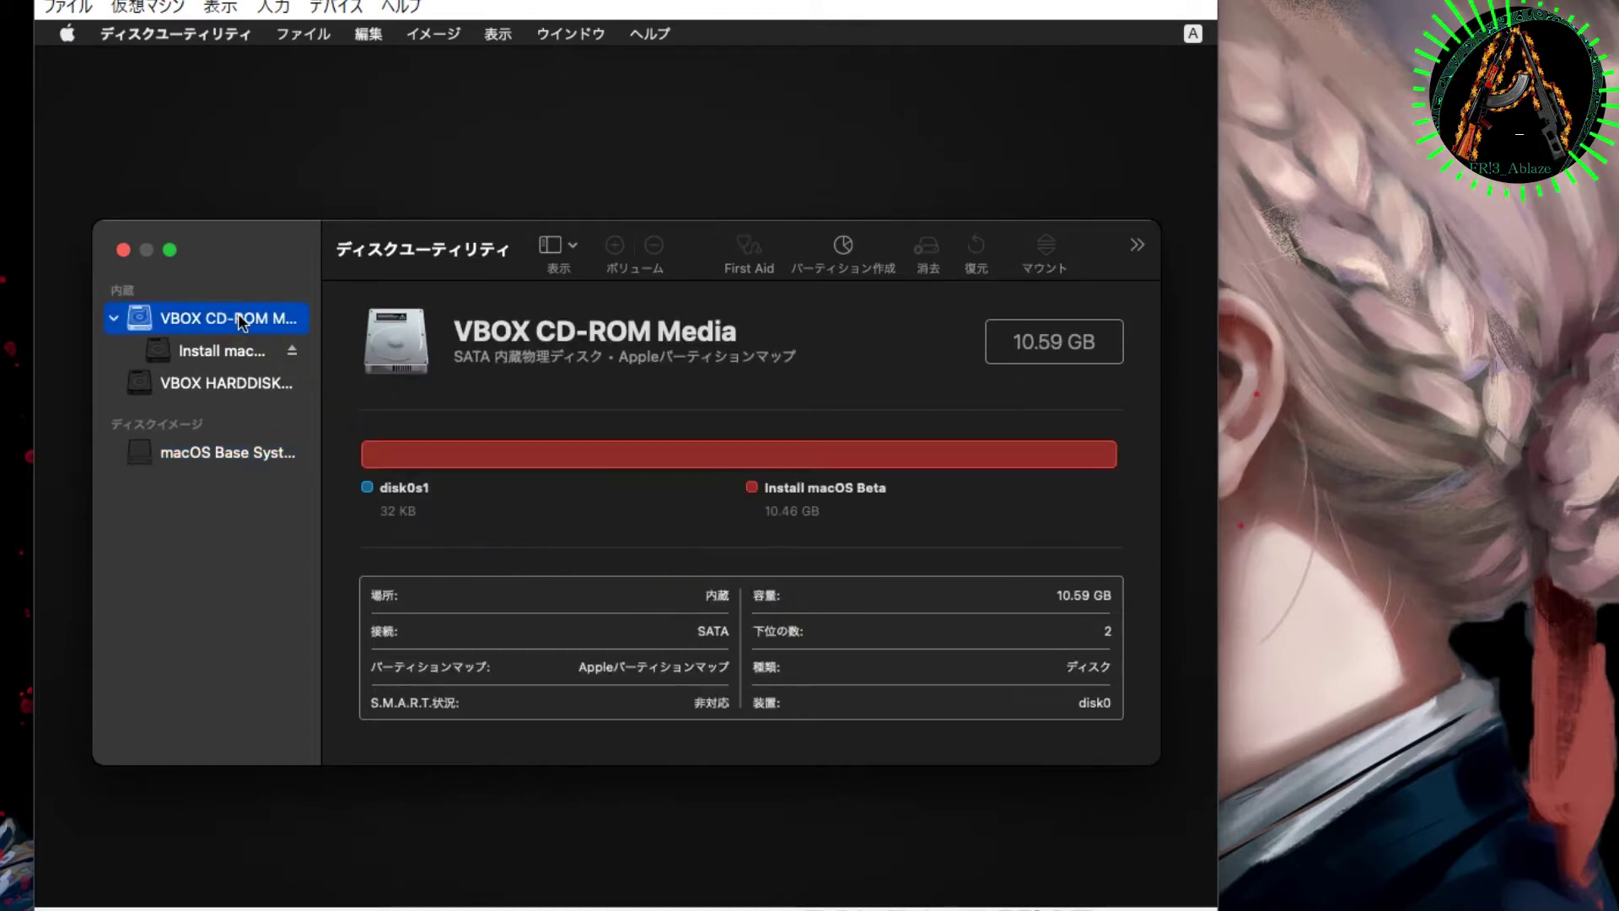
left_click(563, 256)
left_click(574, 347)
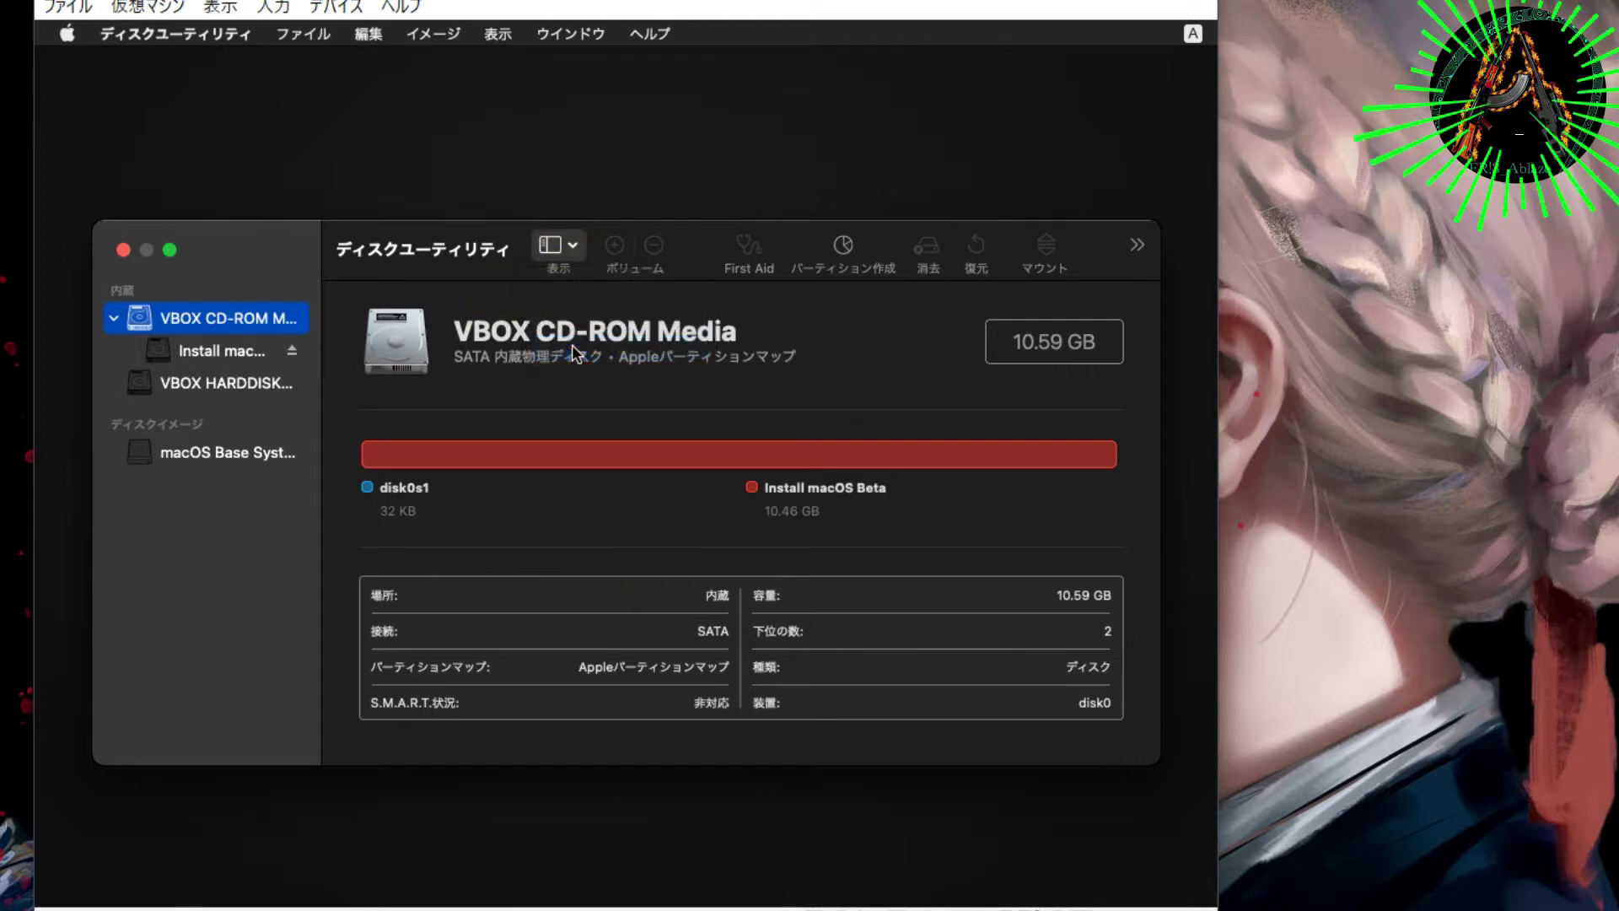
Step: Select the VBOX HARDDISK Media disk and choose 消去… (Erase) for it
right_click(279, 317)
left_click(354, 421)
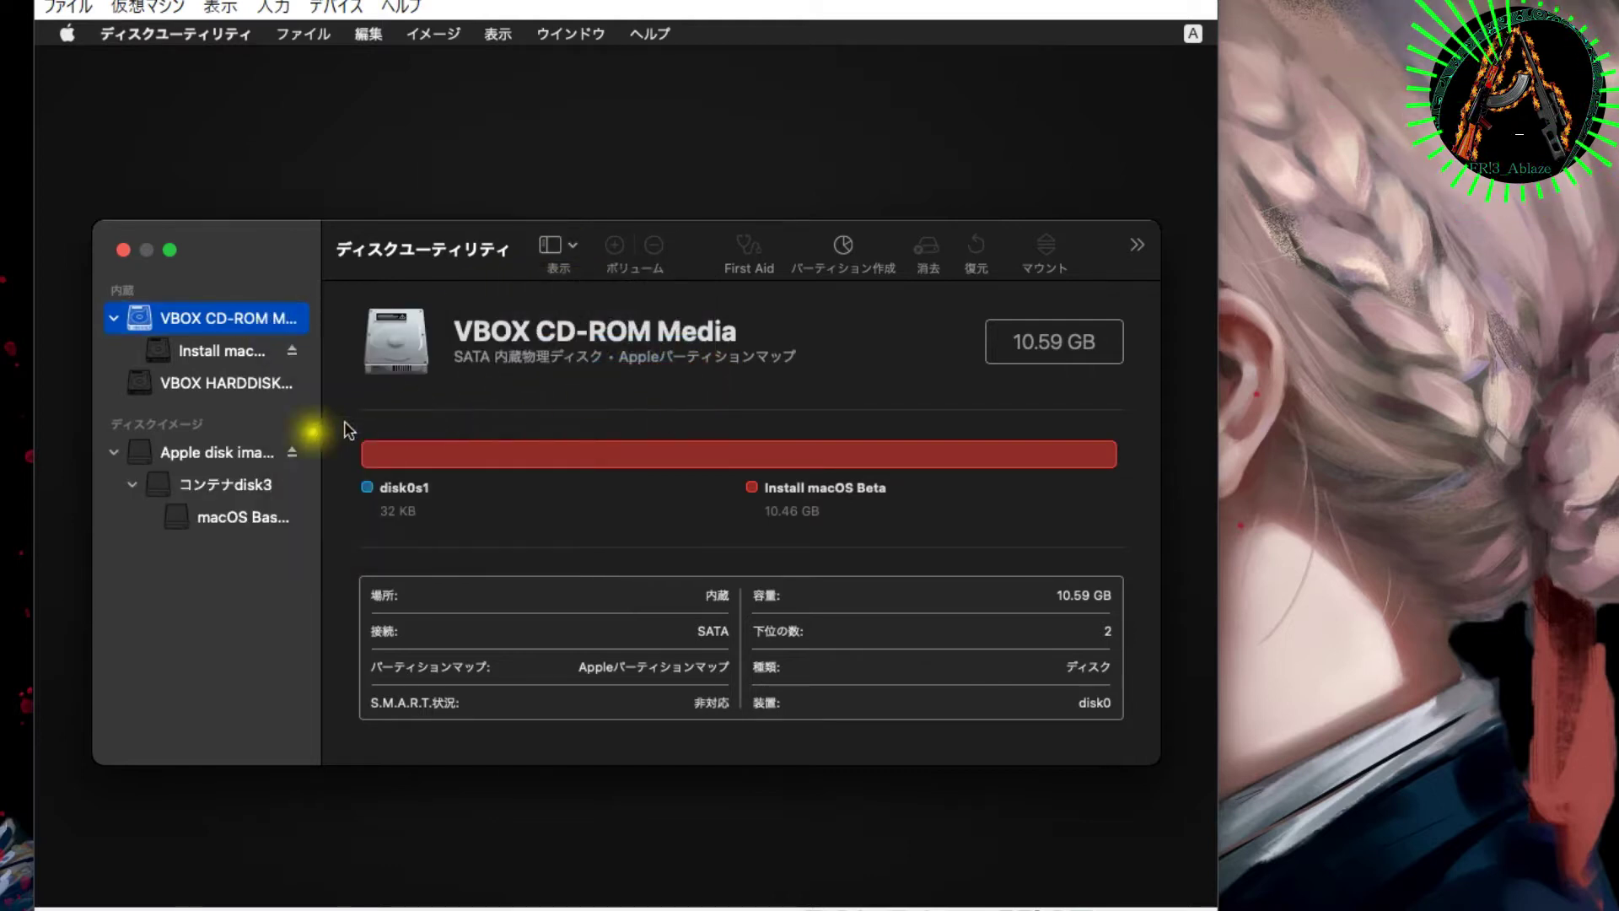
left_click(232, 454)
left_click(114, 317)
left_click(200, 351)
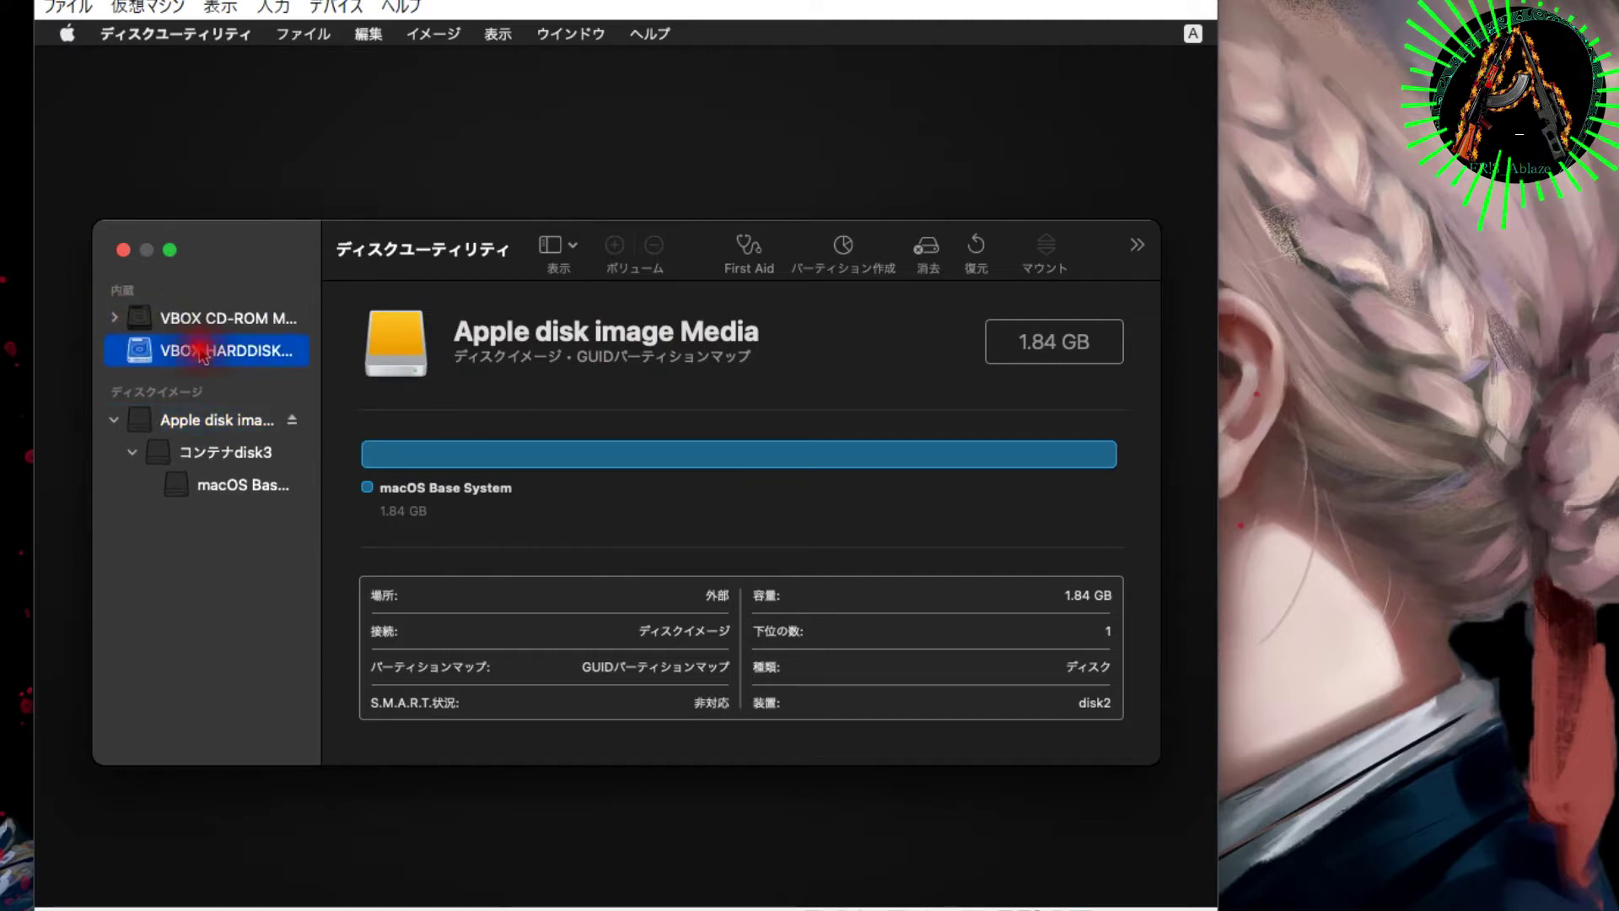
left_click(221, 317)
left_click(232, 353)
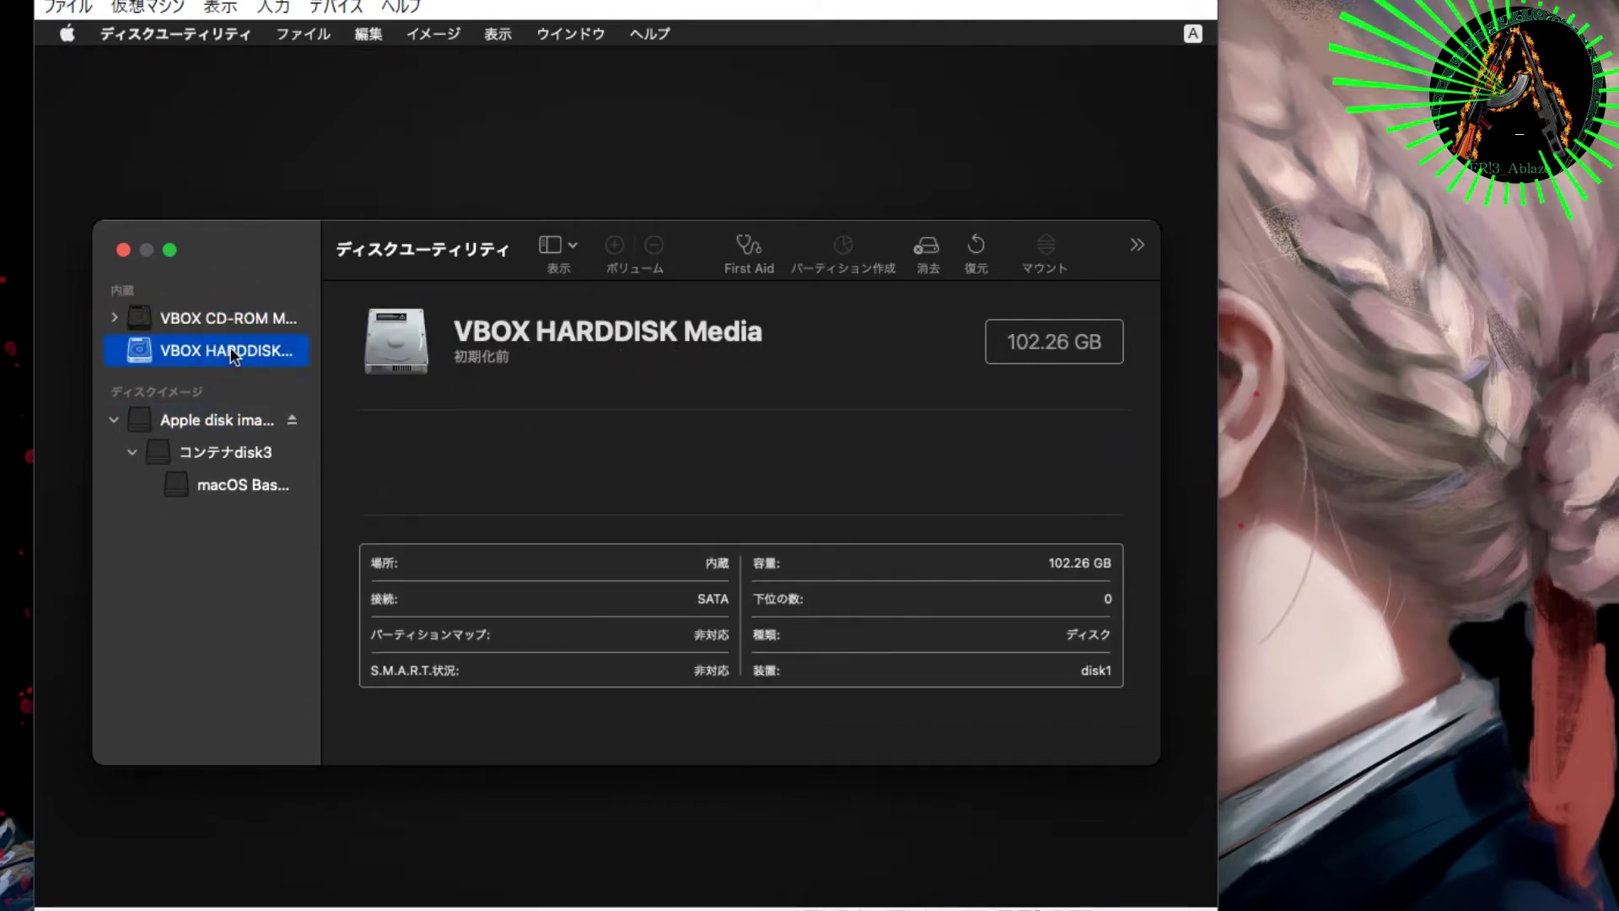
right_click(235, 354)
left_click(287, 560)
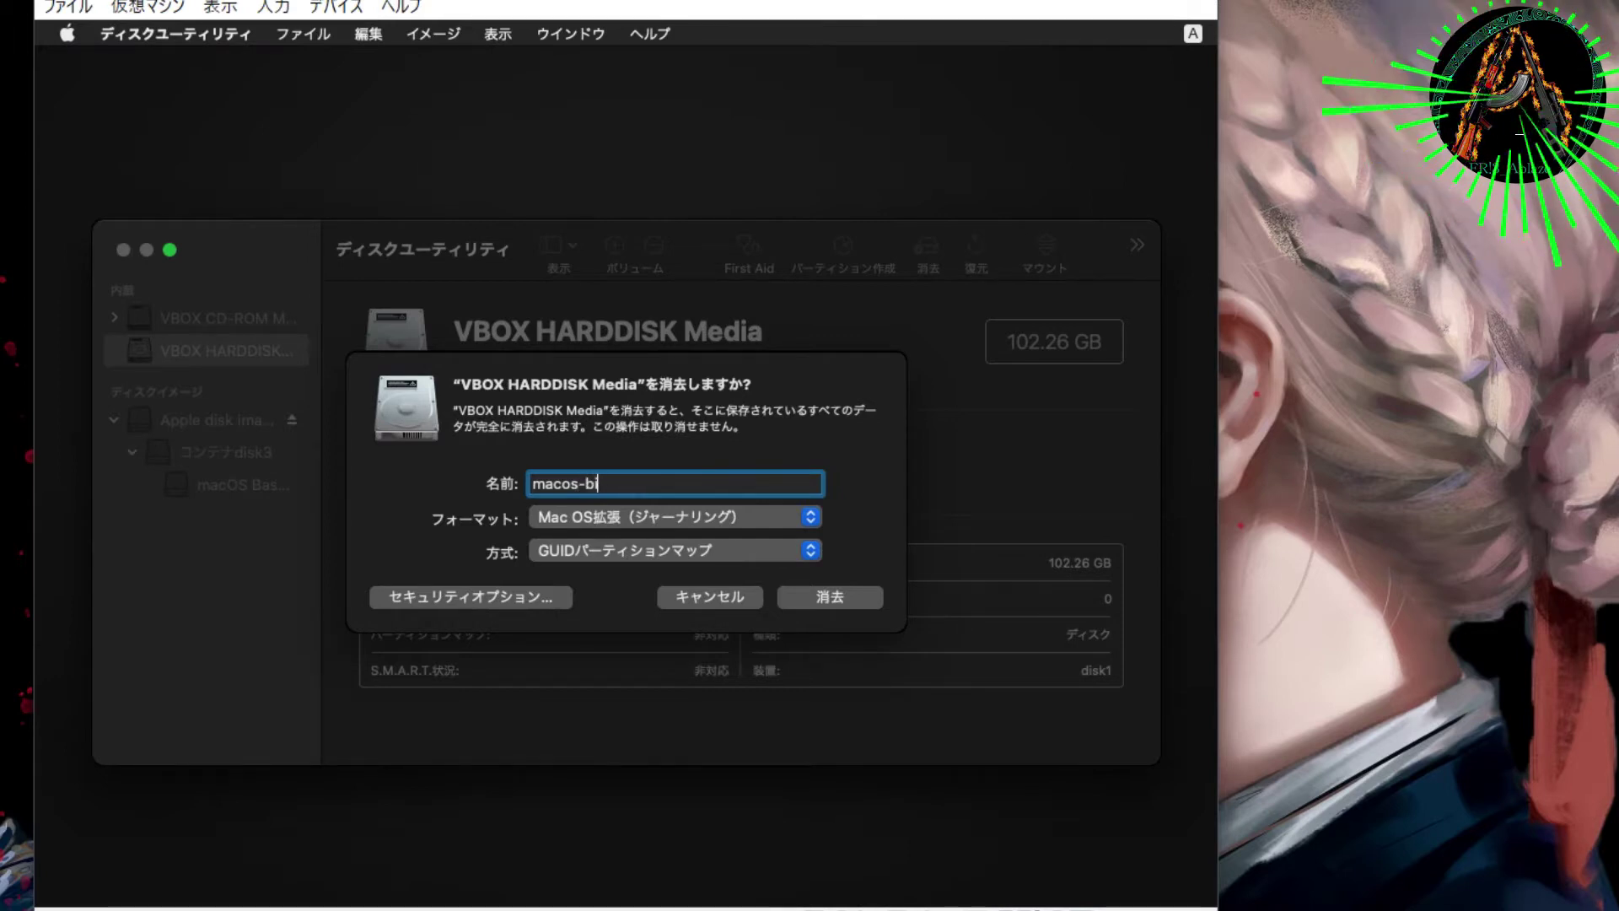
Step: Erase the disk as 'macos-bigsur' in Mac OS Extended (Journaled), check the log, and finish
left_click(707, 517)
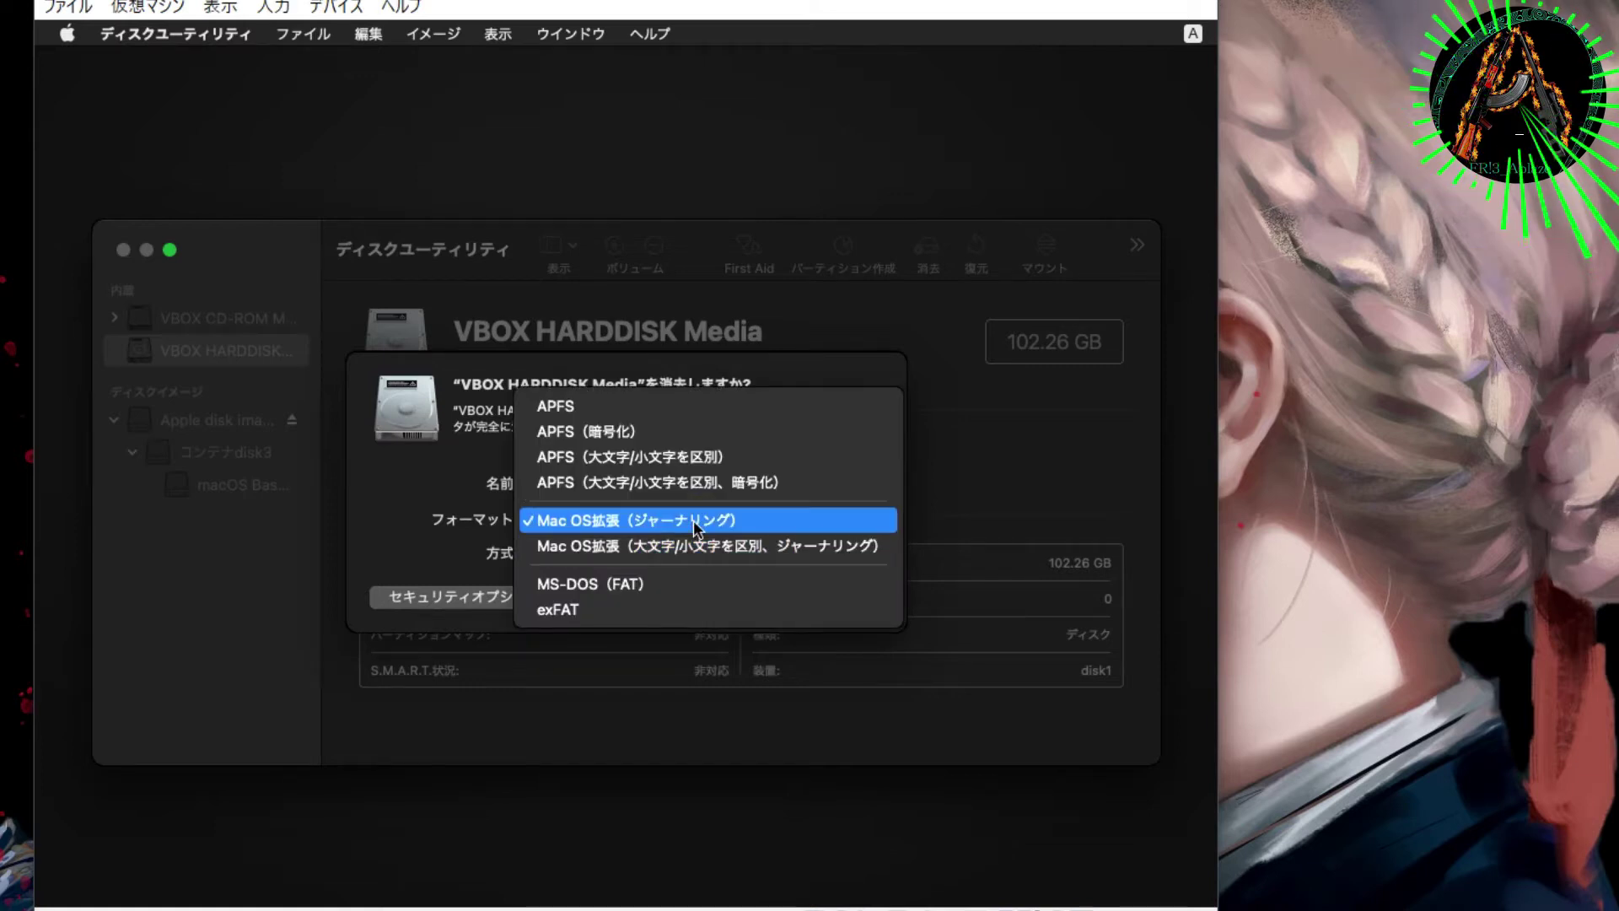
left_click(693, 520)
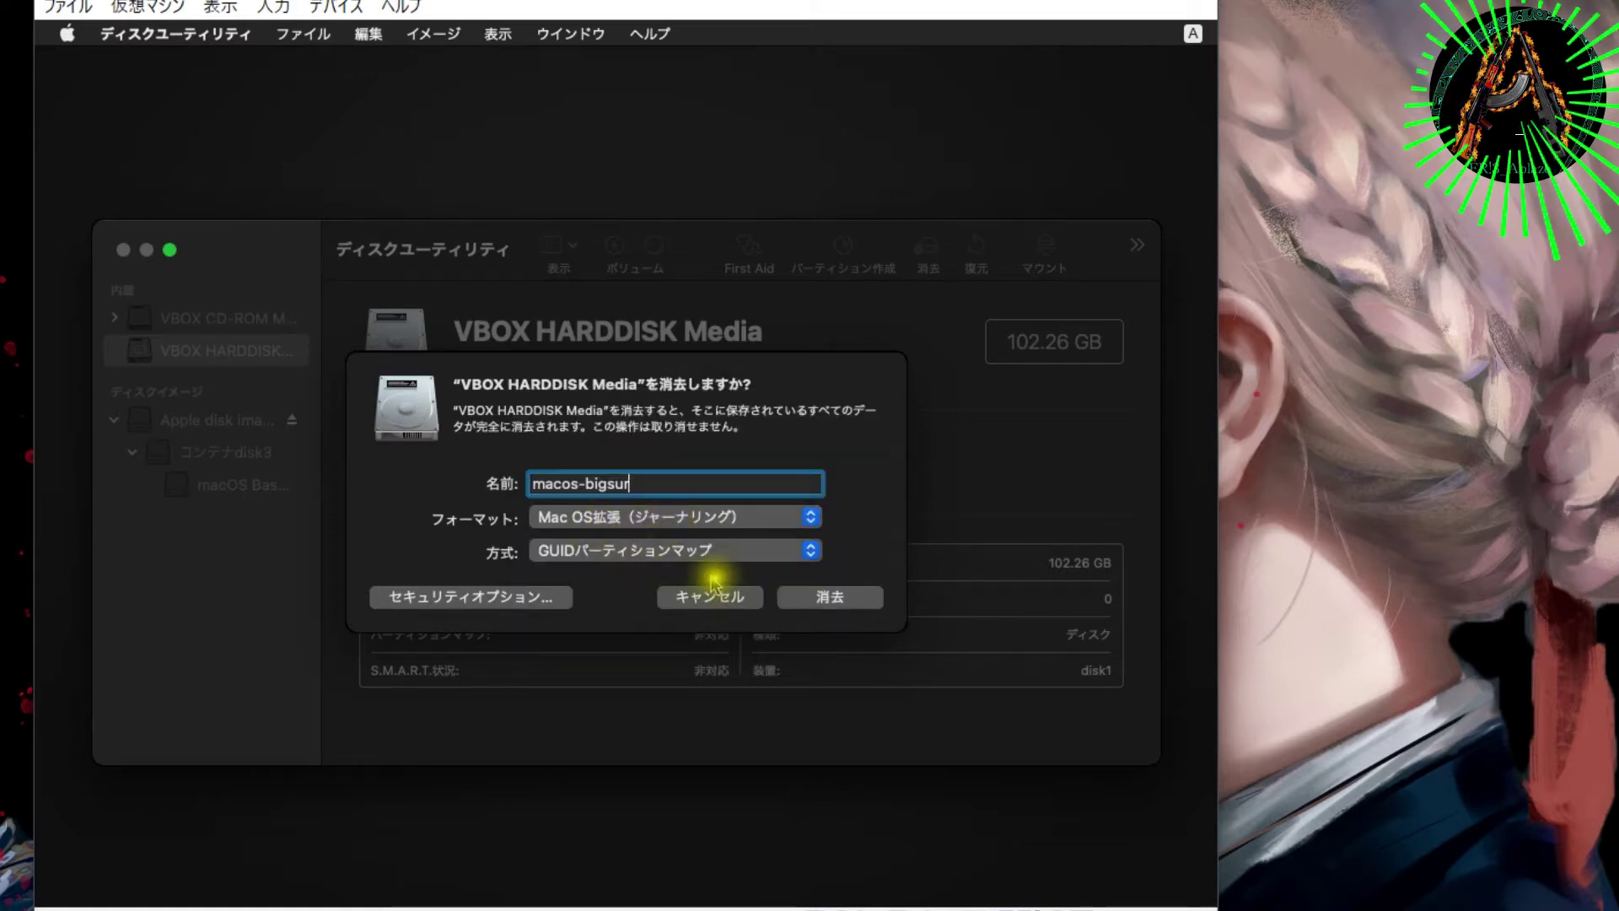
left_click(797, 595)
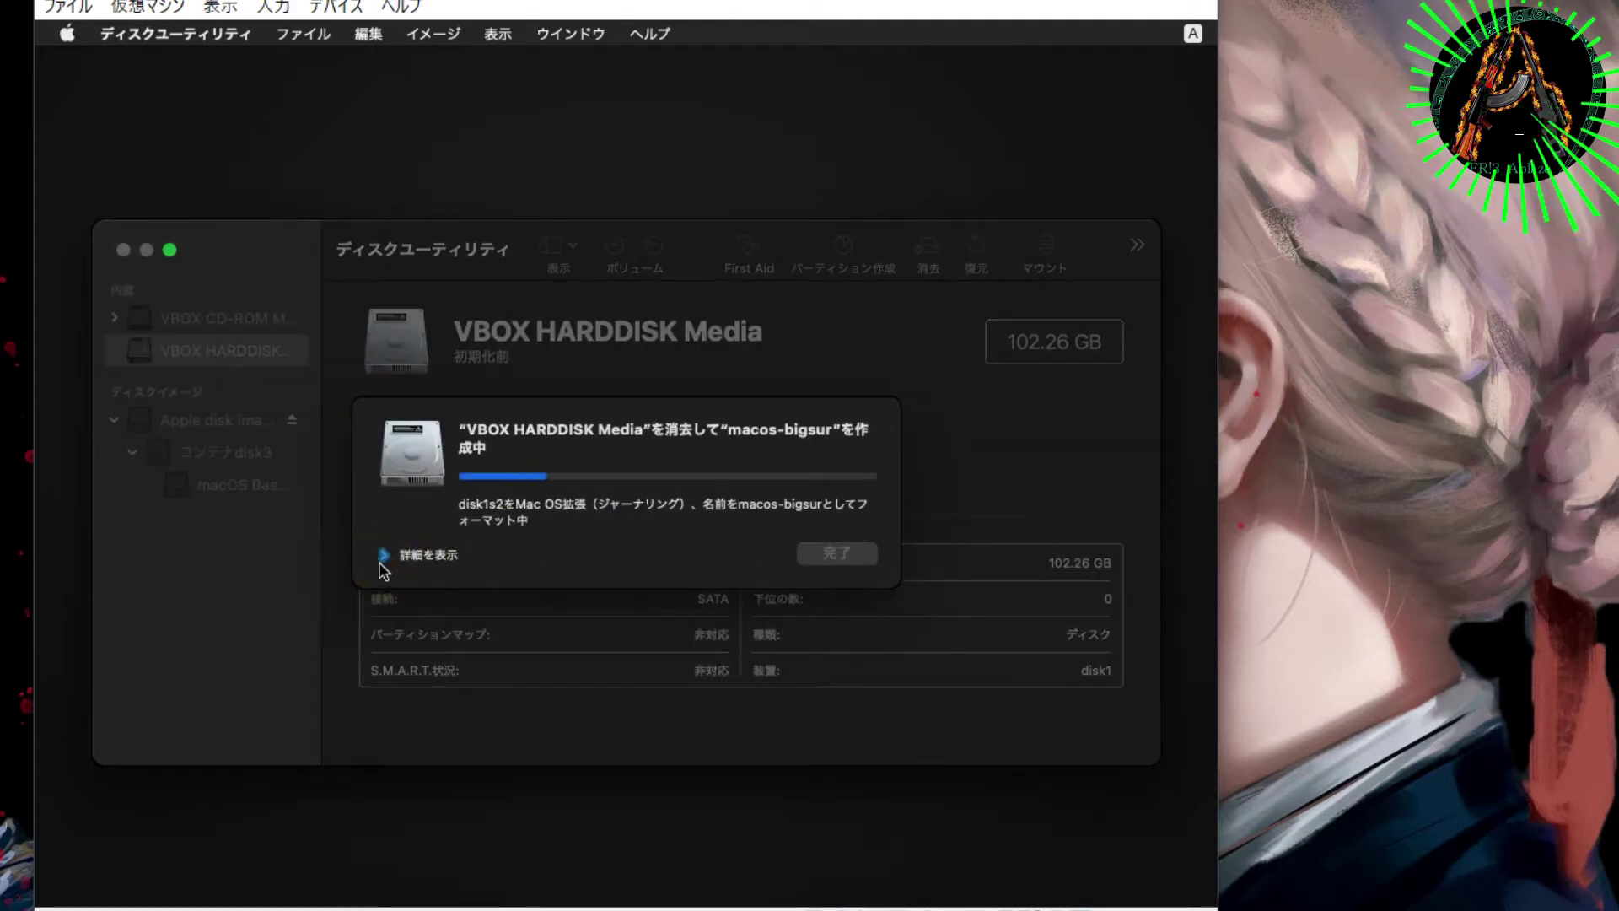
left_click(383, 556)
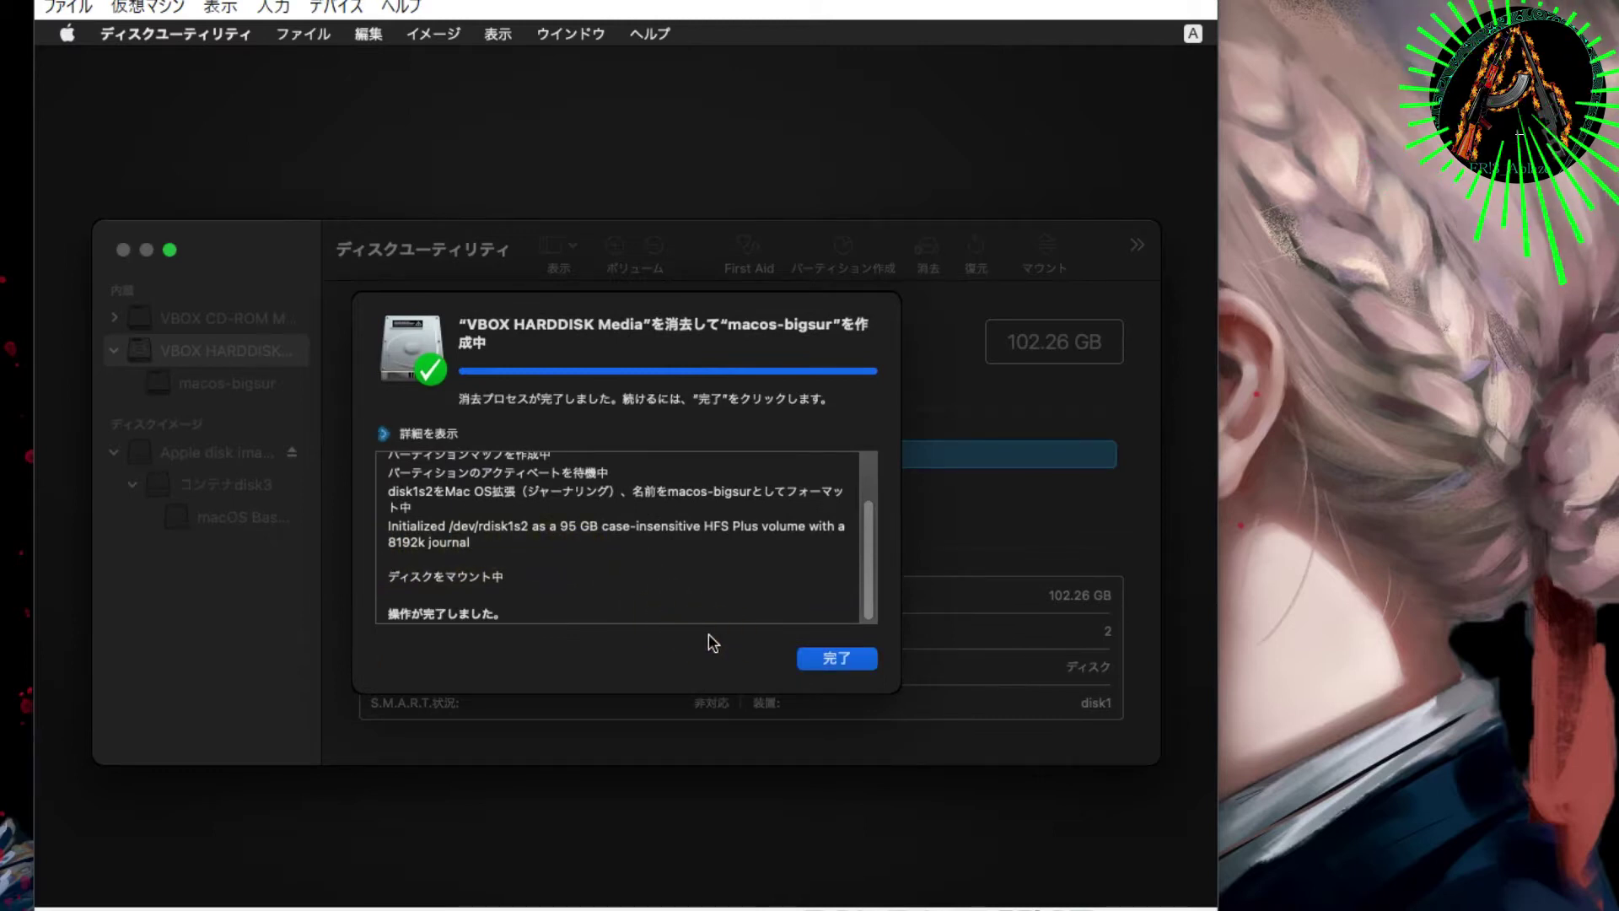
key("space")
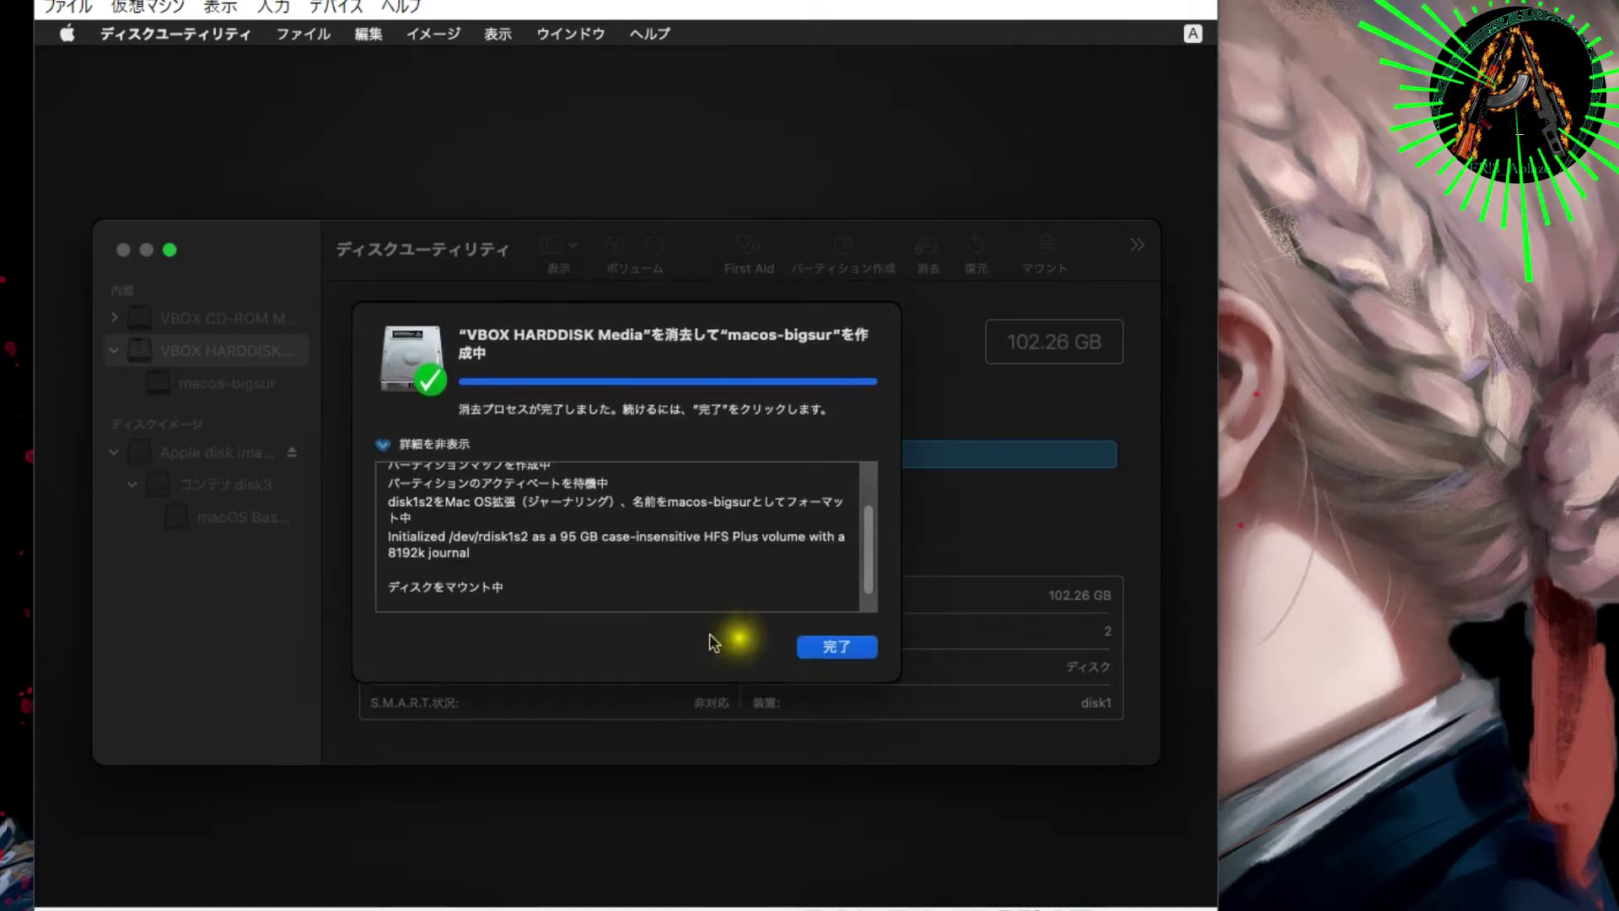
left_click(835, 647)
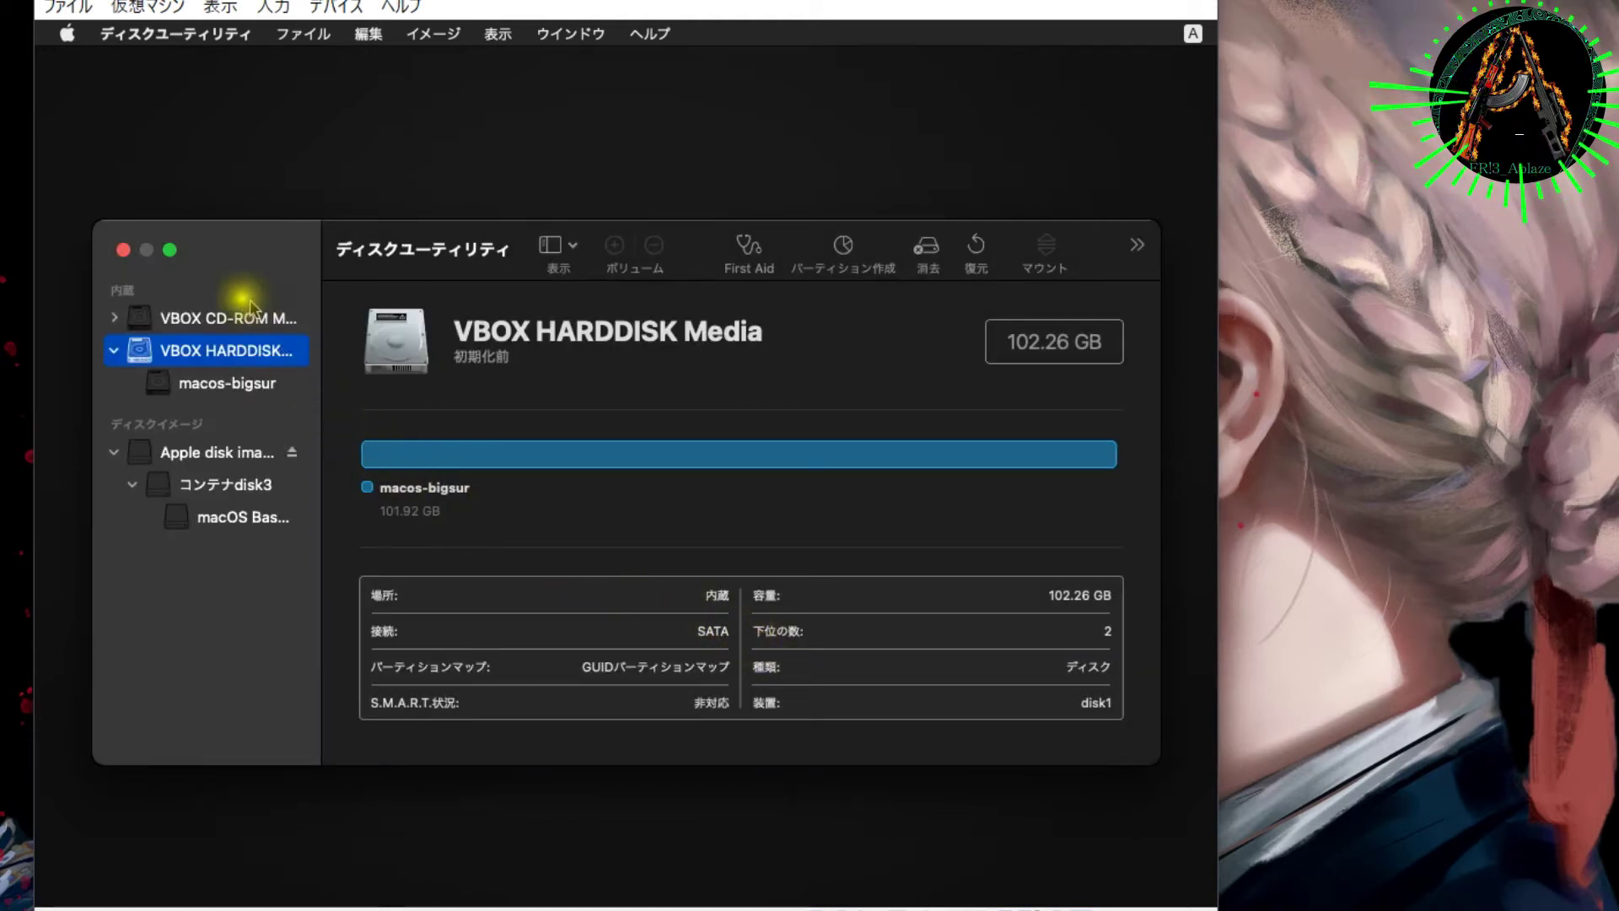
Step: Leave Disk Utility and launch the macOS installer from Recovery
left_click(125, 250)
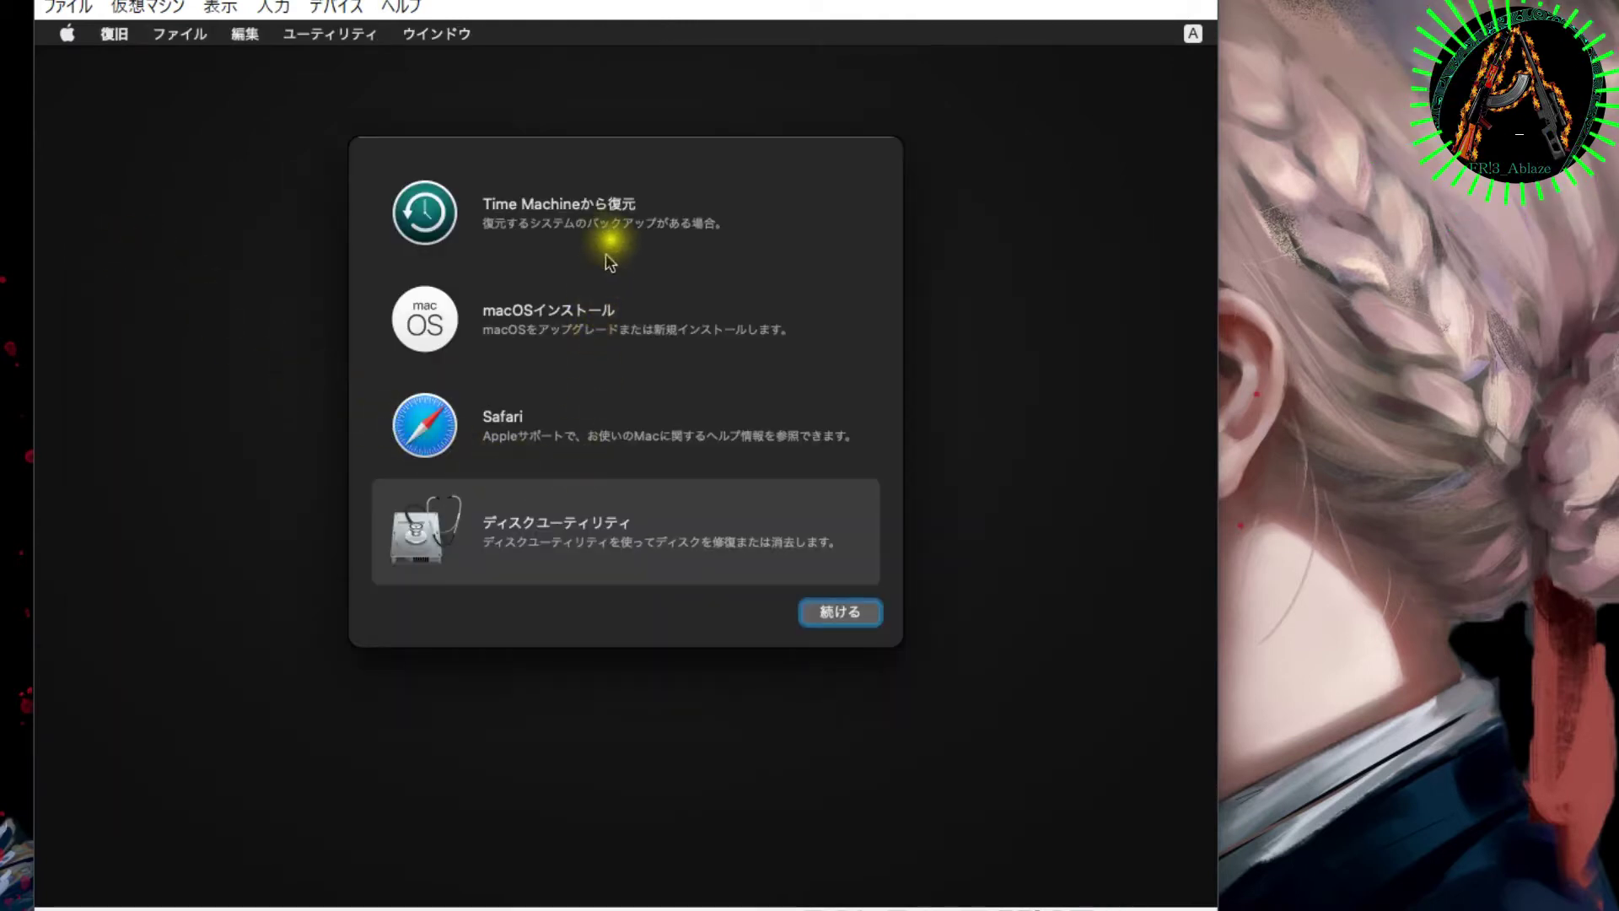
left_click(629, 298)
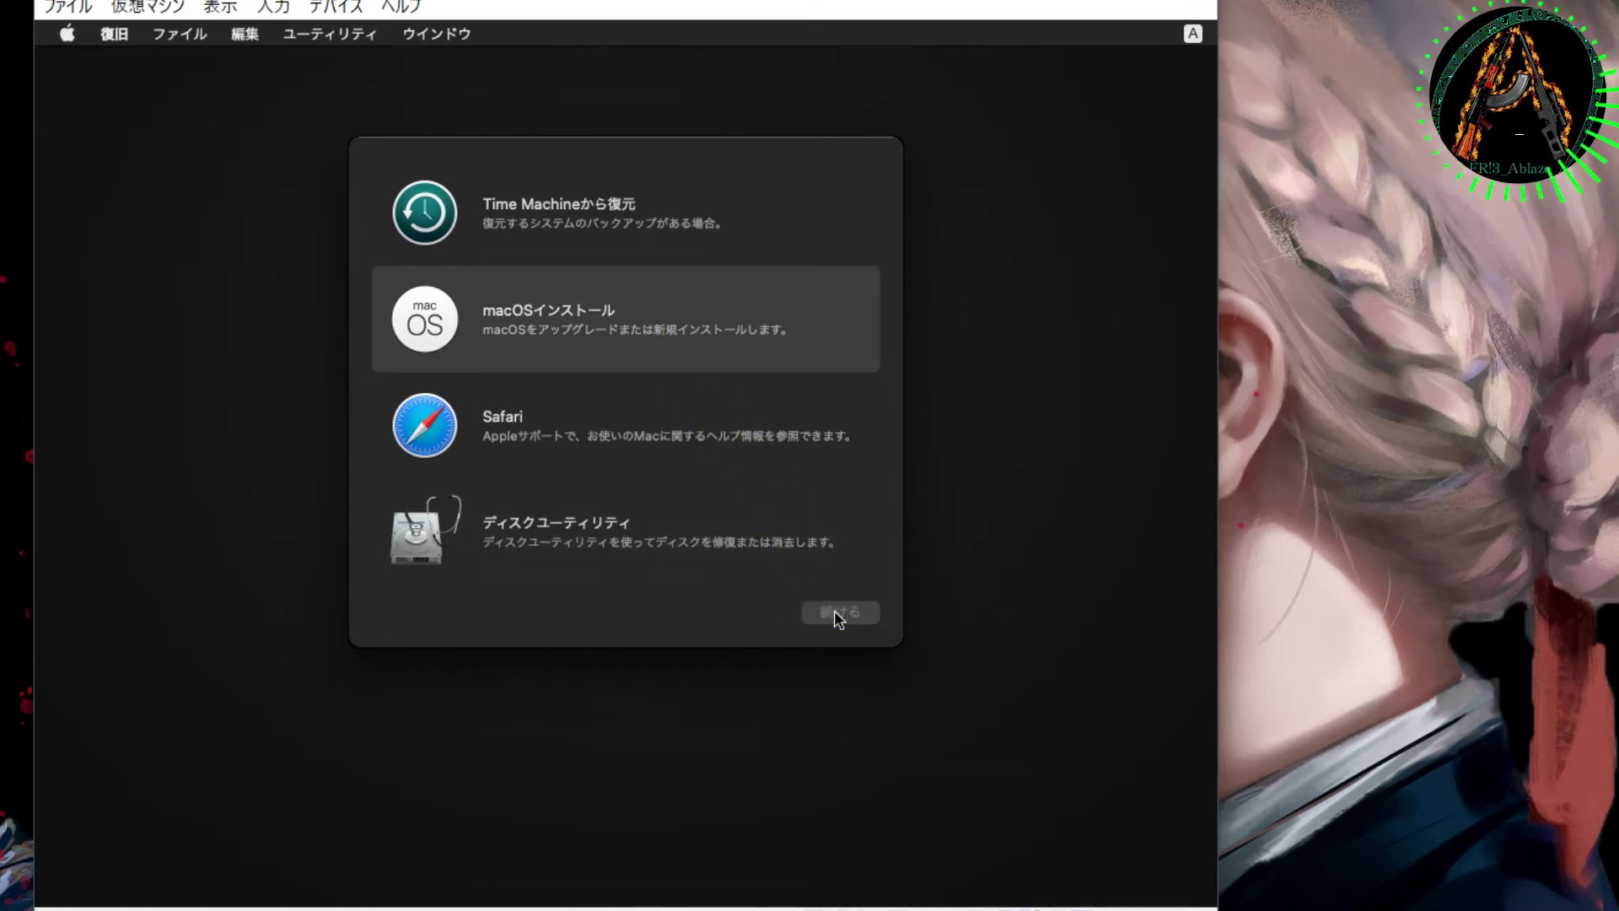
double_click(711, 321)
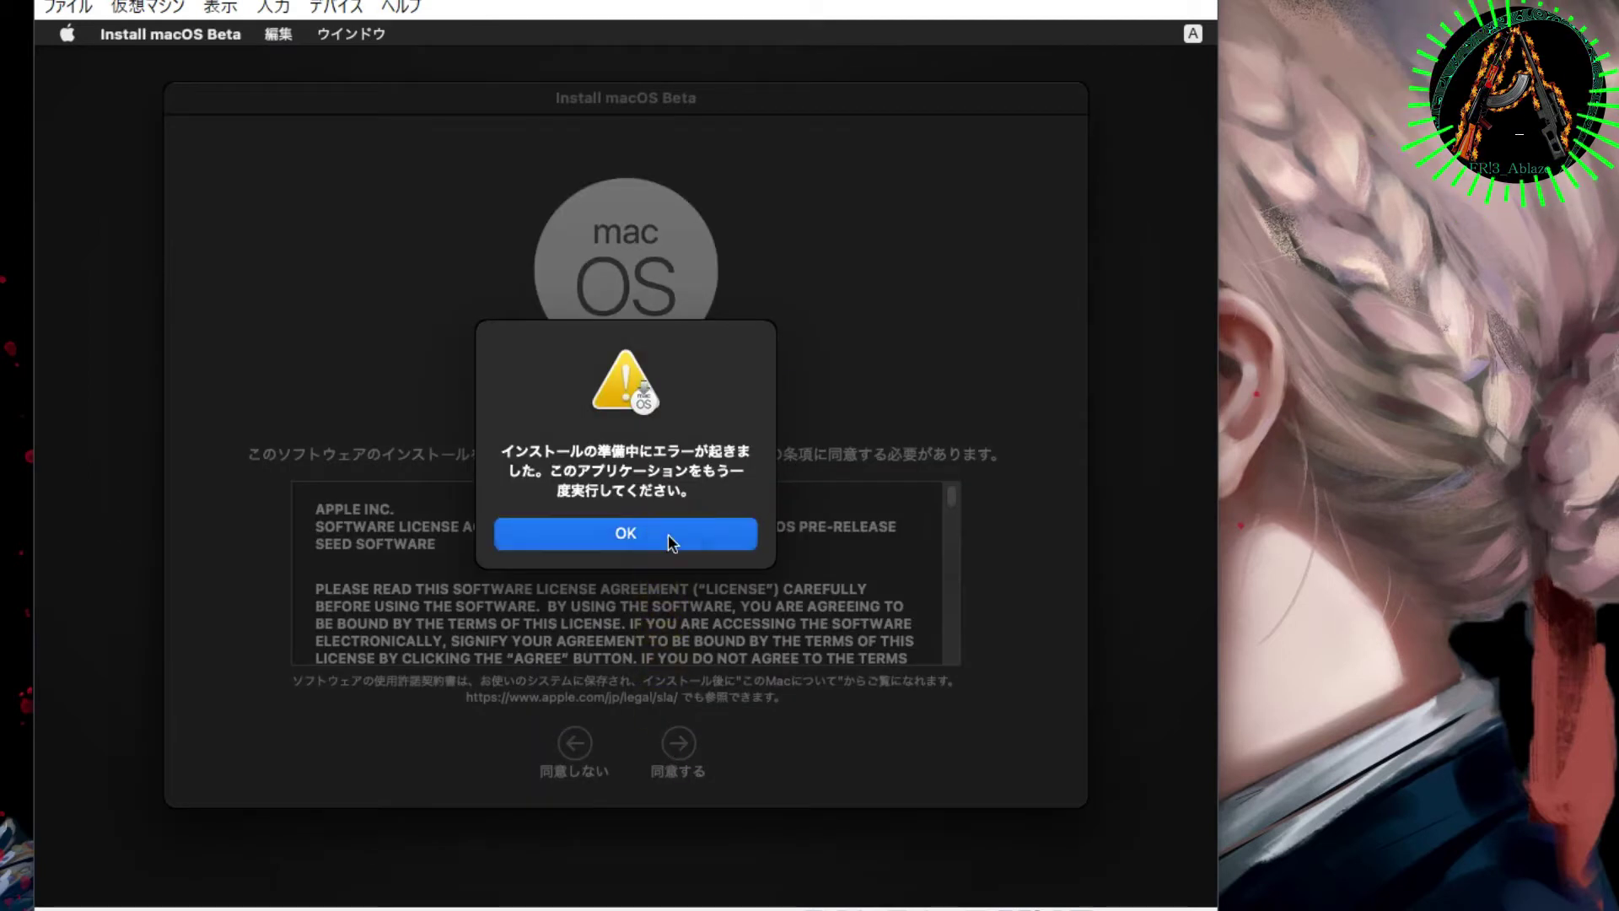
Step: Agree to the license, dismiss the preparation error, and shut down the macOS guest
left_click(669, 536)
left_click(836, 613)
left_click(650, 748)
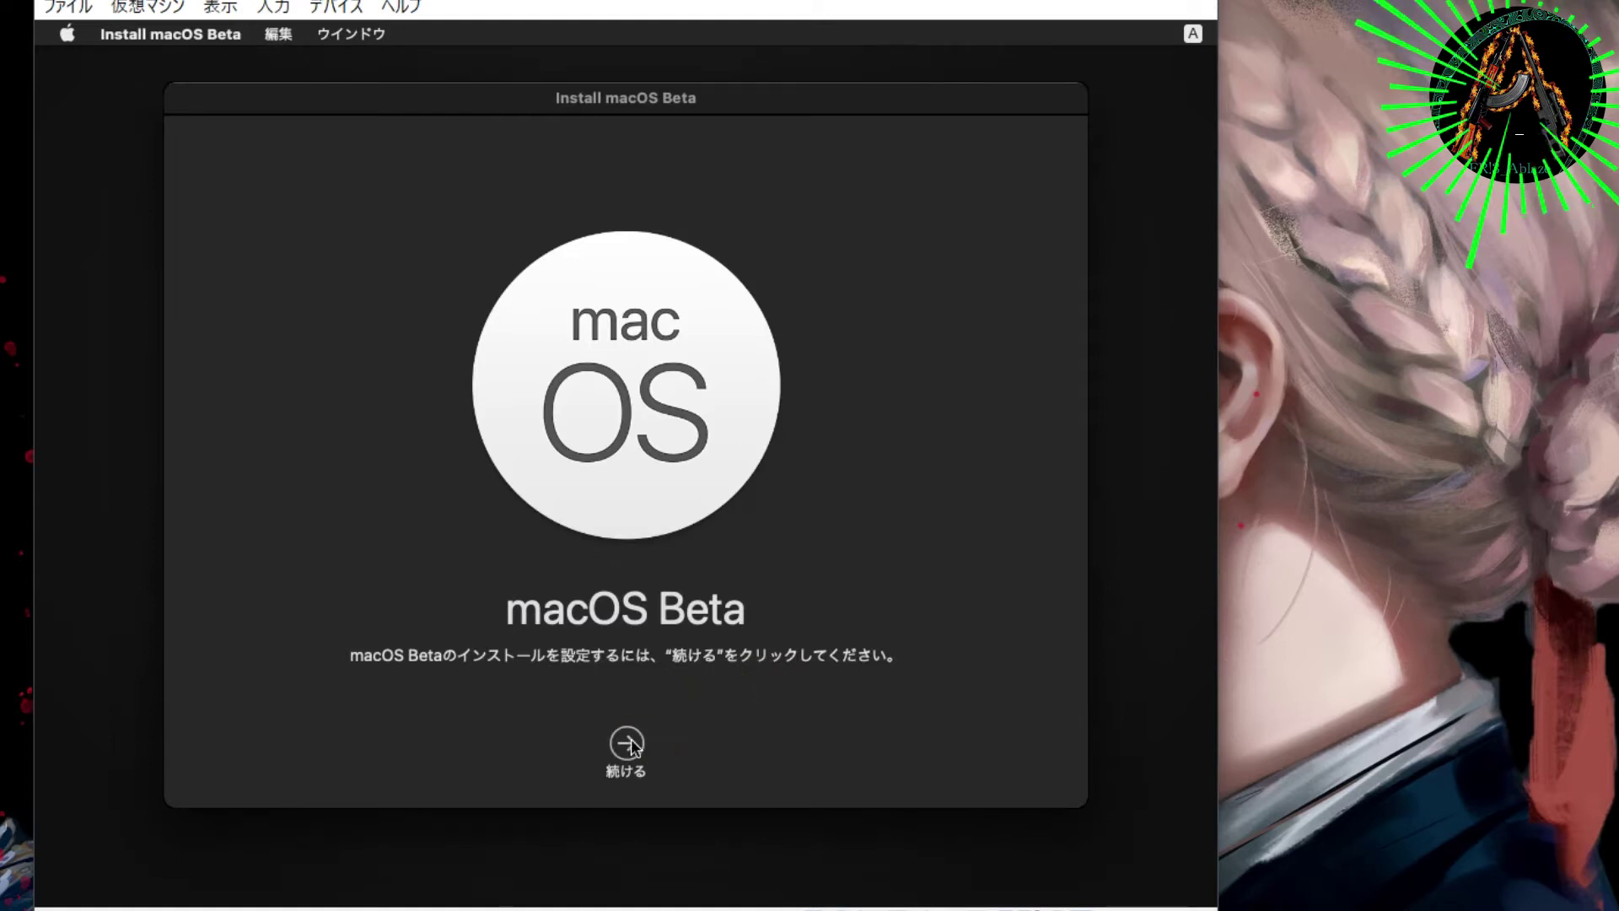
left_click(680, 742)
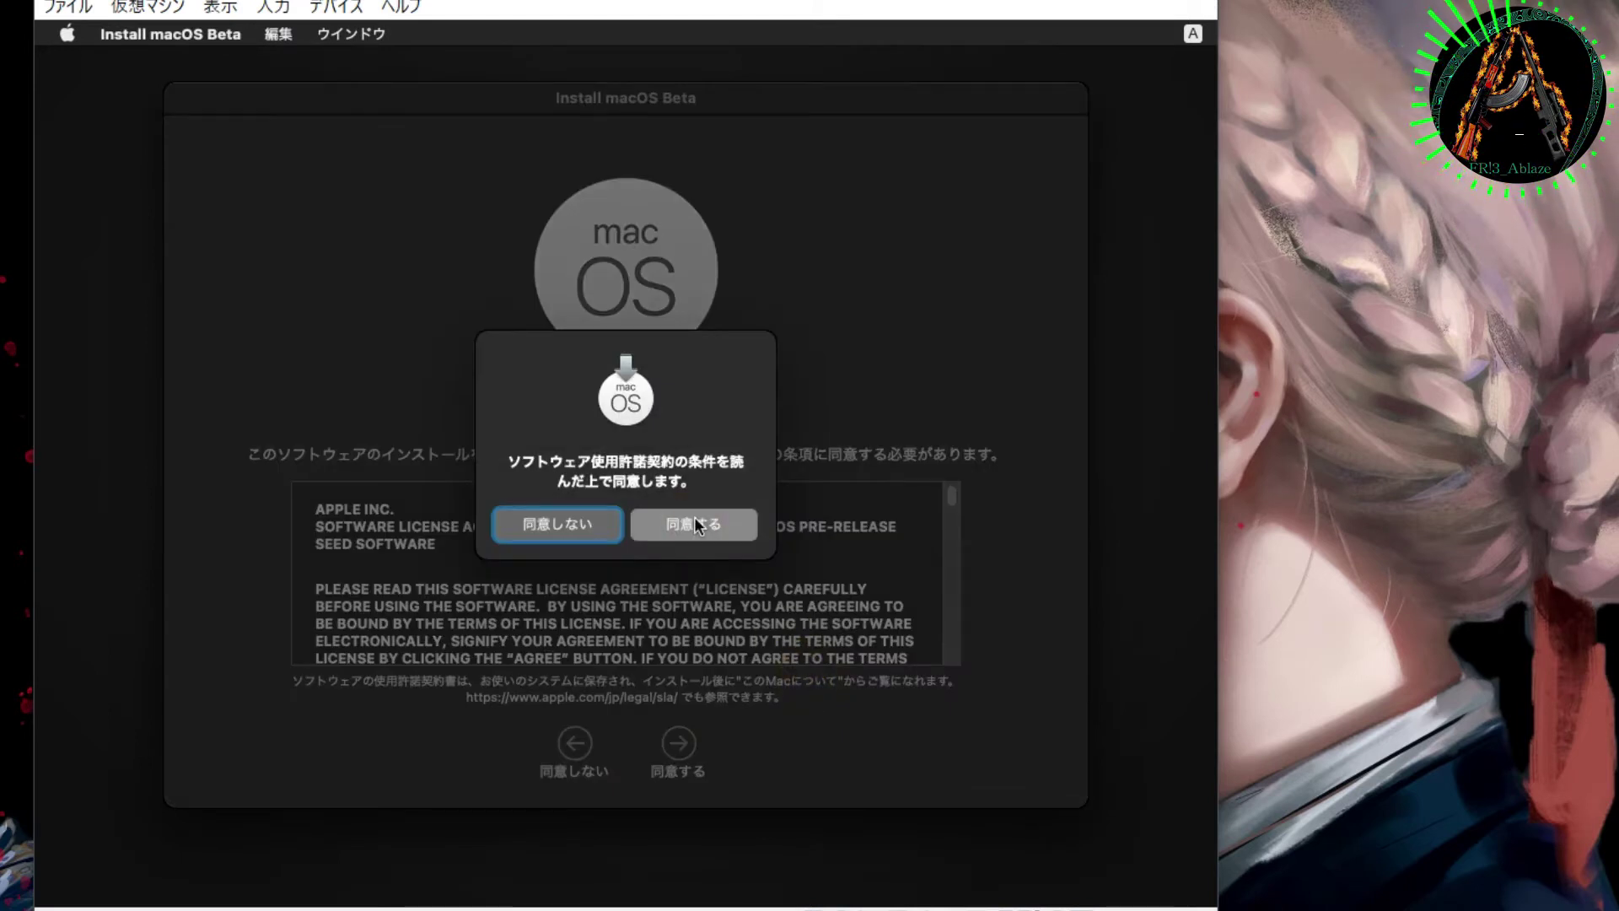
left_click(698, 526)
left_click(625, 535)
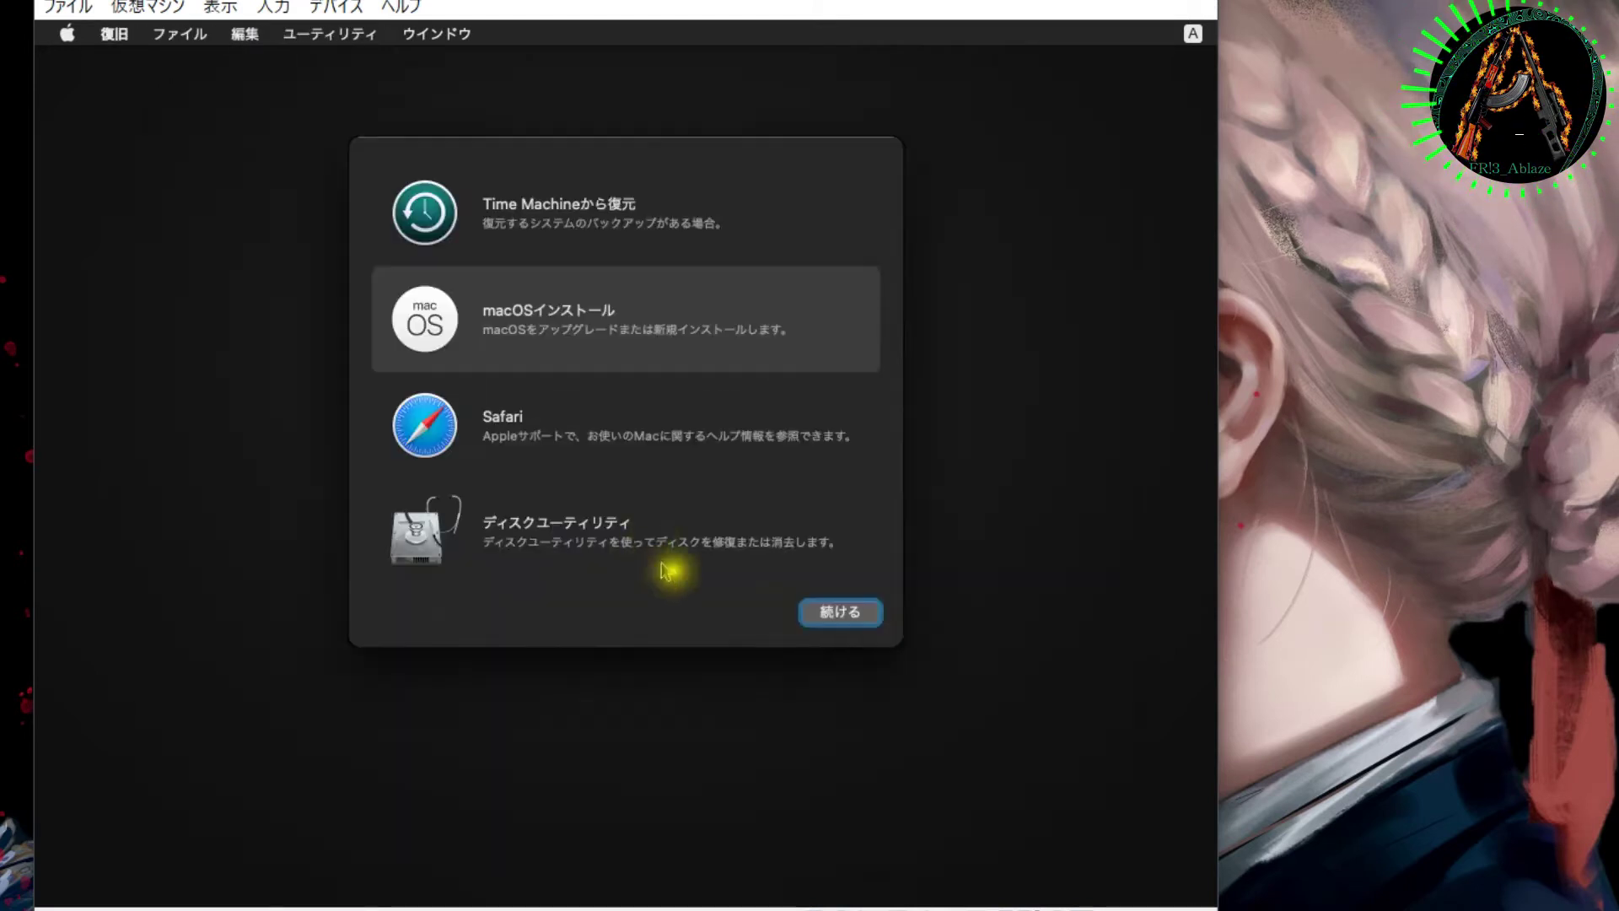
left_click(68, 34)
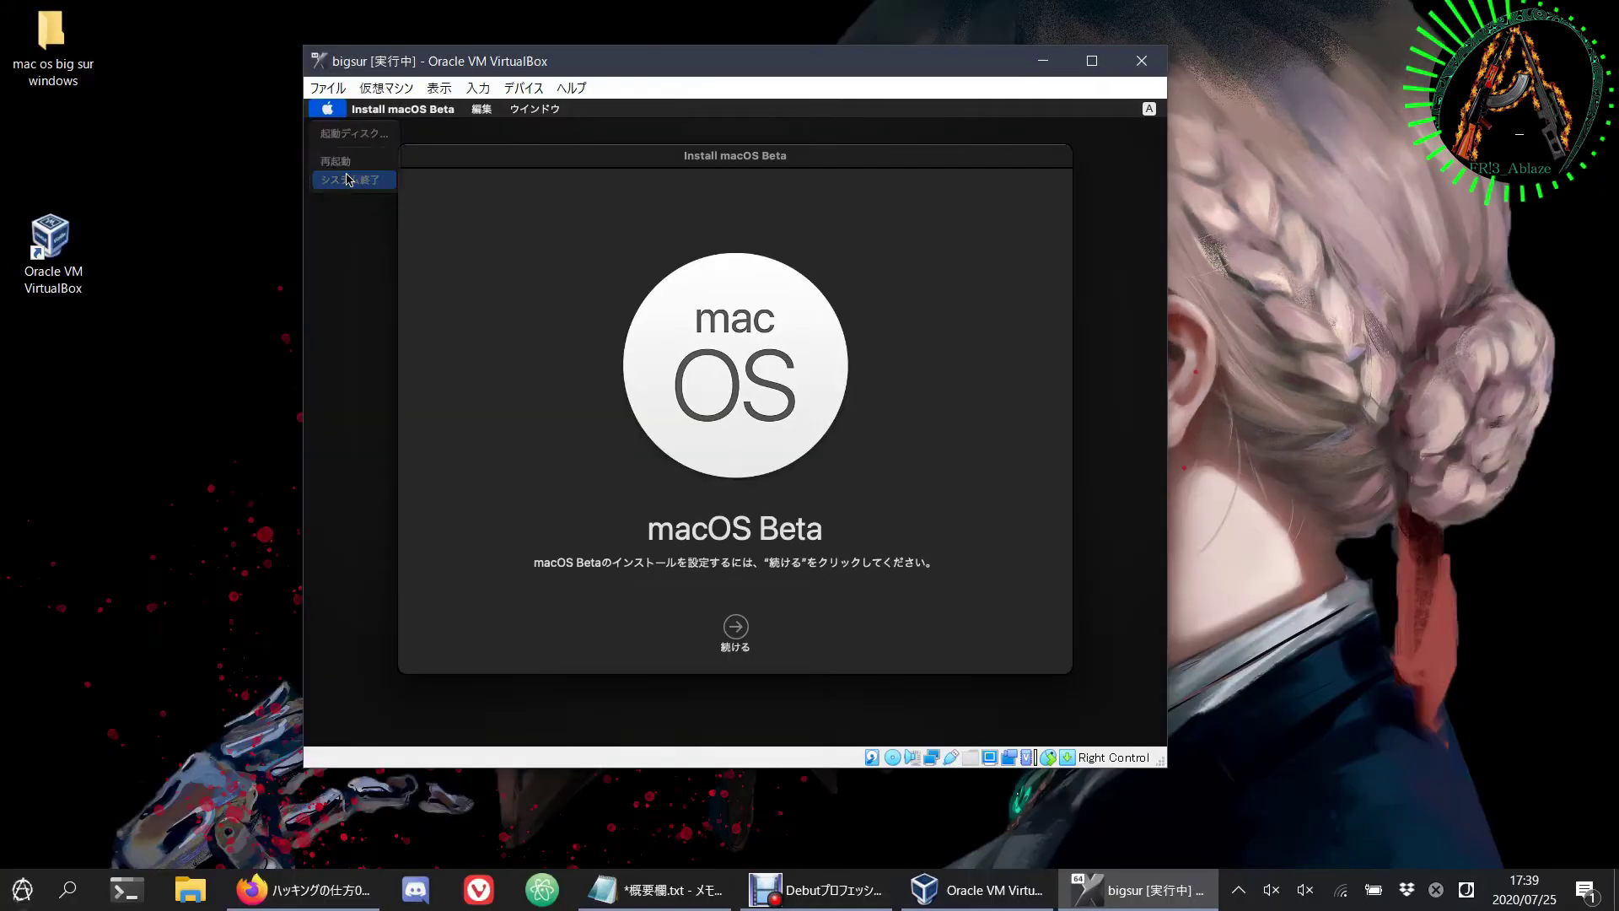
left_click(92, 128)
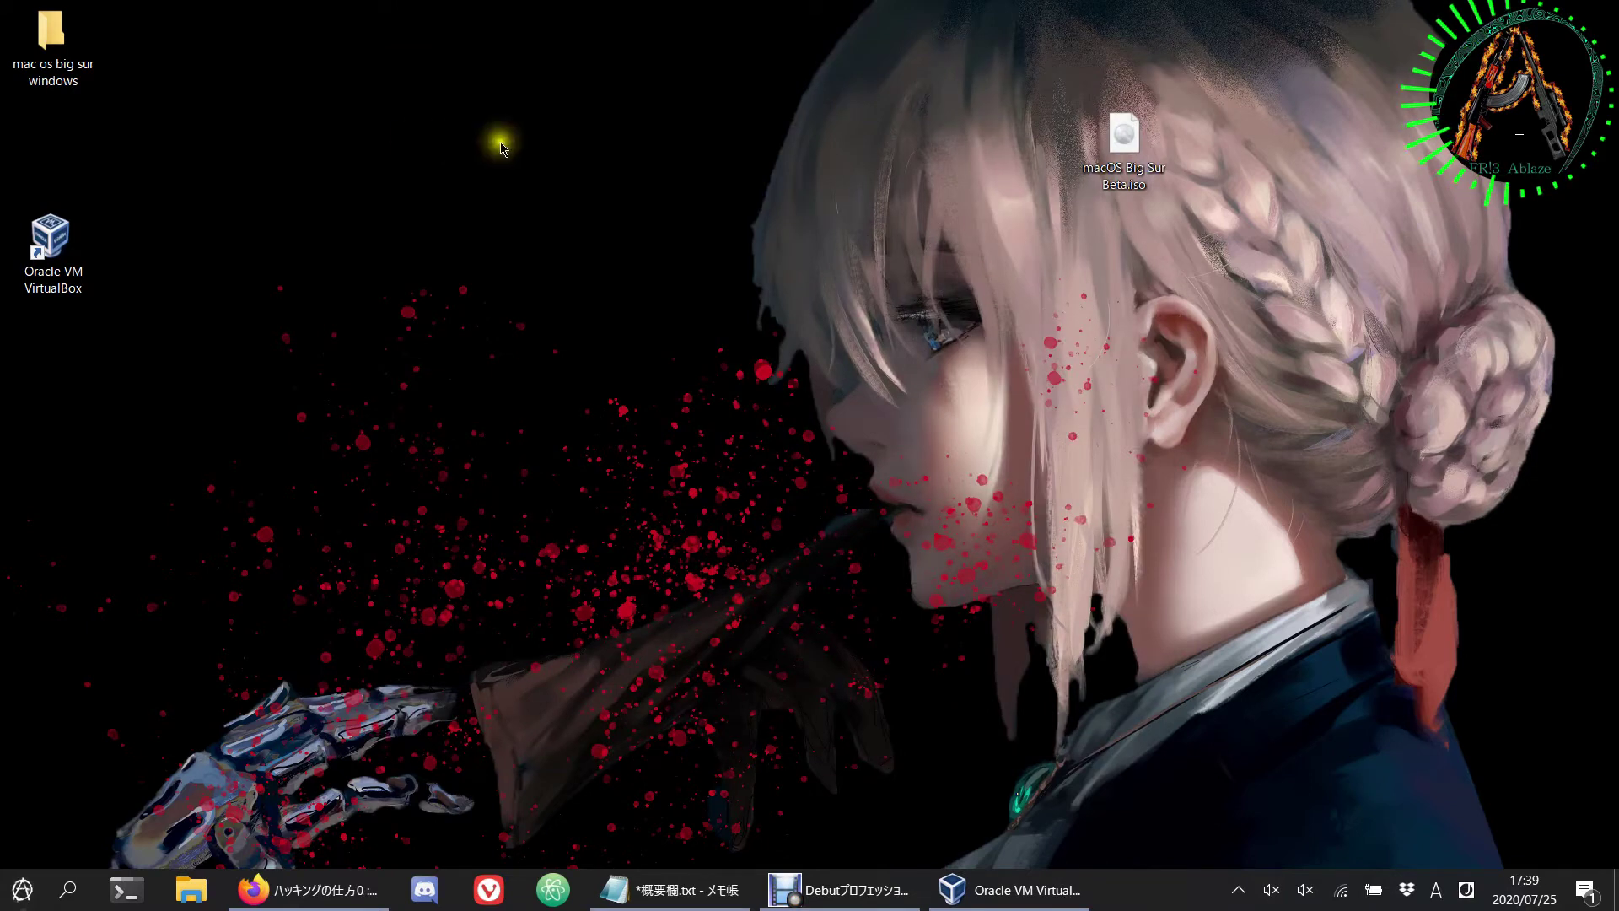
Step: Open Command Prompt as administrator and run the pasted VBoxManage EfiGraphicsResolution 1920x1080 command for bigsur
left_click_drag(505, 141, 594, 419)
left_click(643, 887)
key("super")
type("cmd")
right_click(278, 311)
left_click(377, 329)
right_click(437, 339)
key("Return")
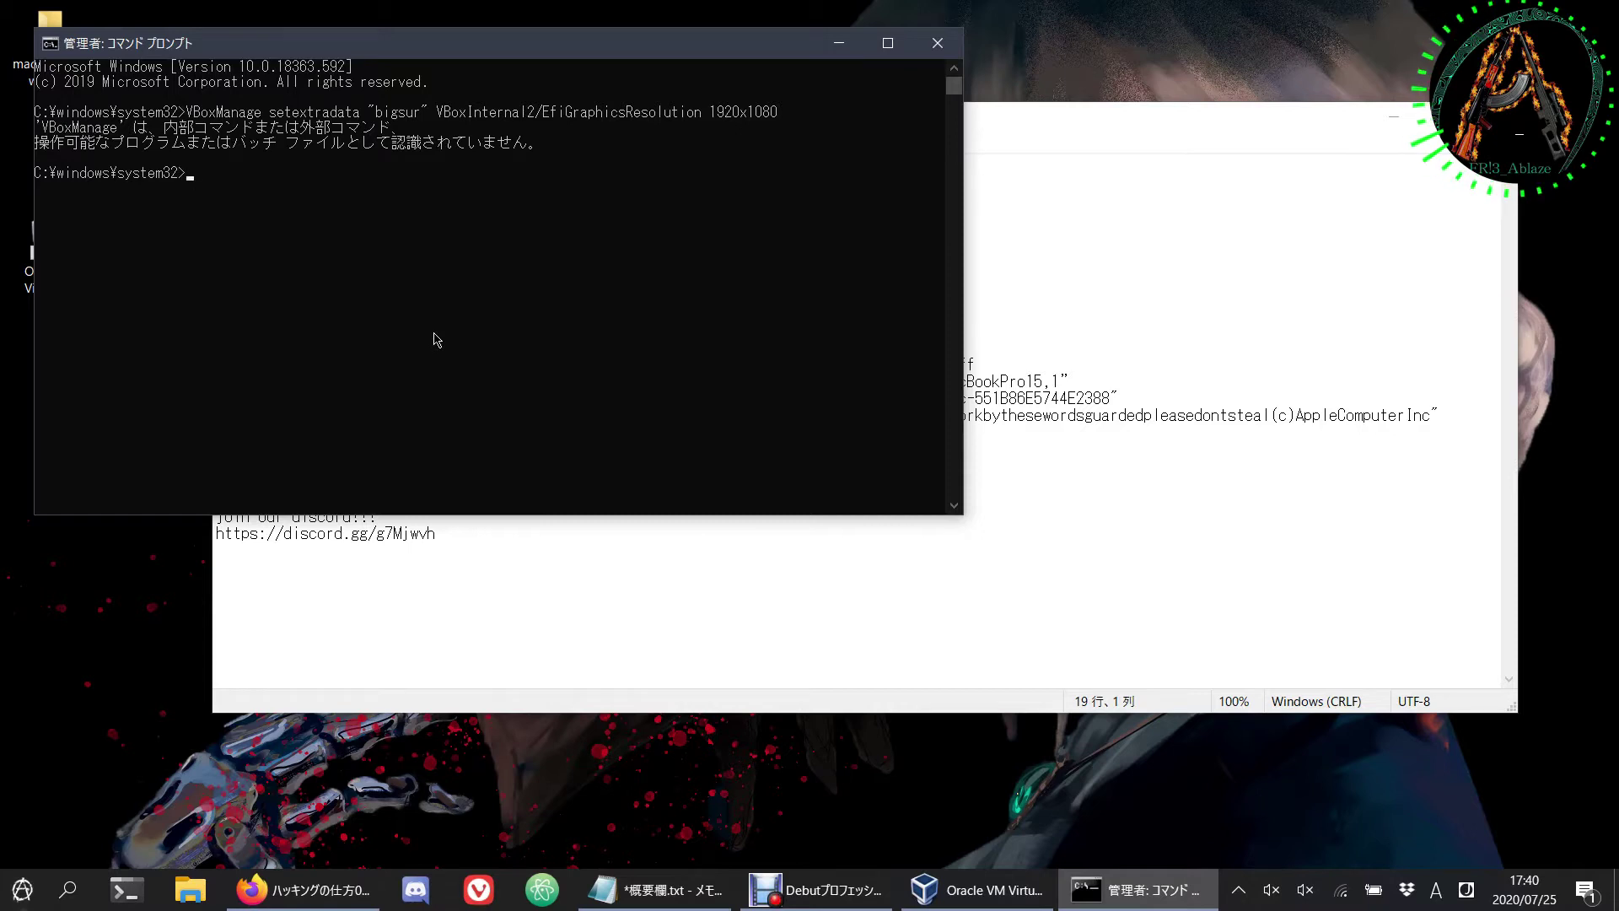
Step: Change into the VirtualBox folder with the copied cd command, rerun the resolution command, and exit
left_click(934, 349)
left_click(216, 364)
left_click_drag(193, 361, 159, 351)
key("ctrl+c")
right_click(143, 353)
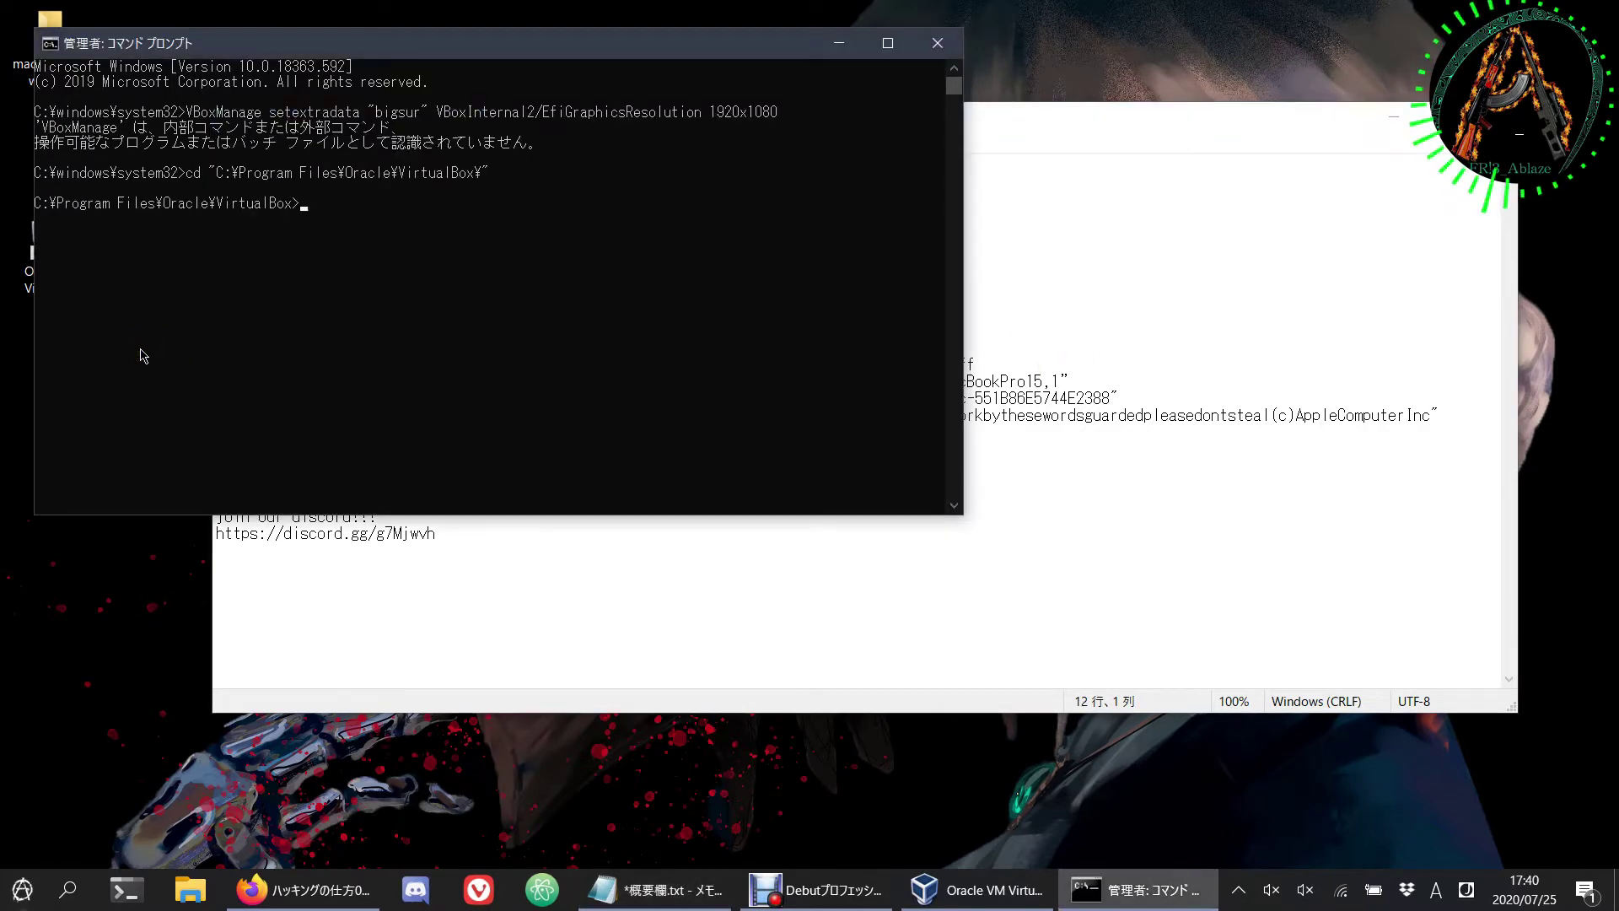
key("Up")
key("Up")
key("Return")
type("exit")
key("Return")
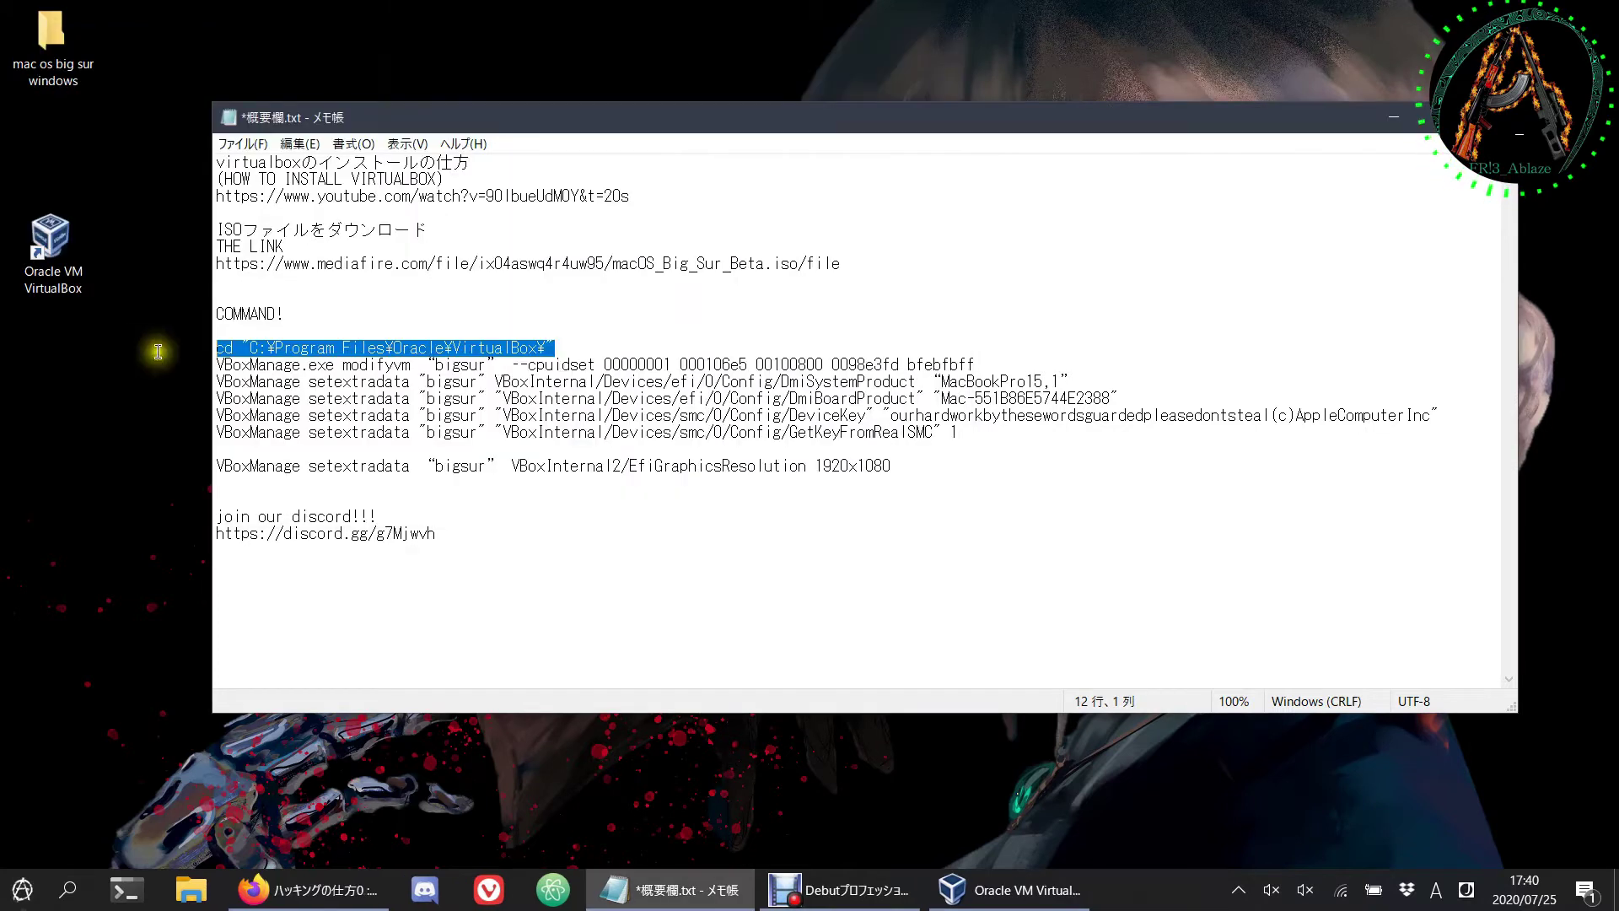
left_click(1394, 117)
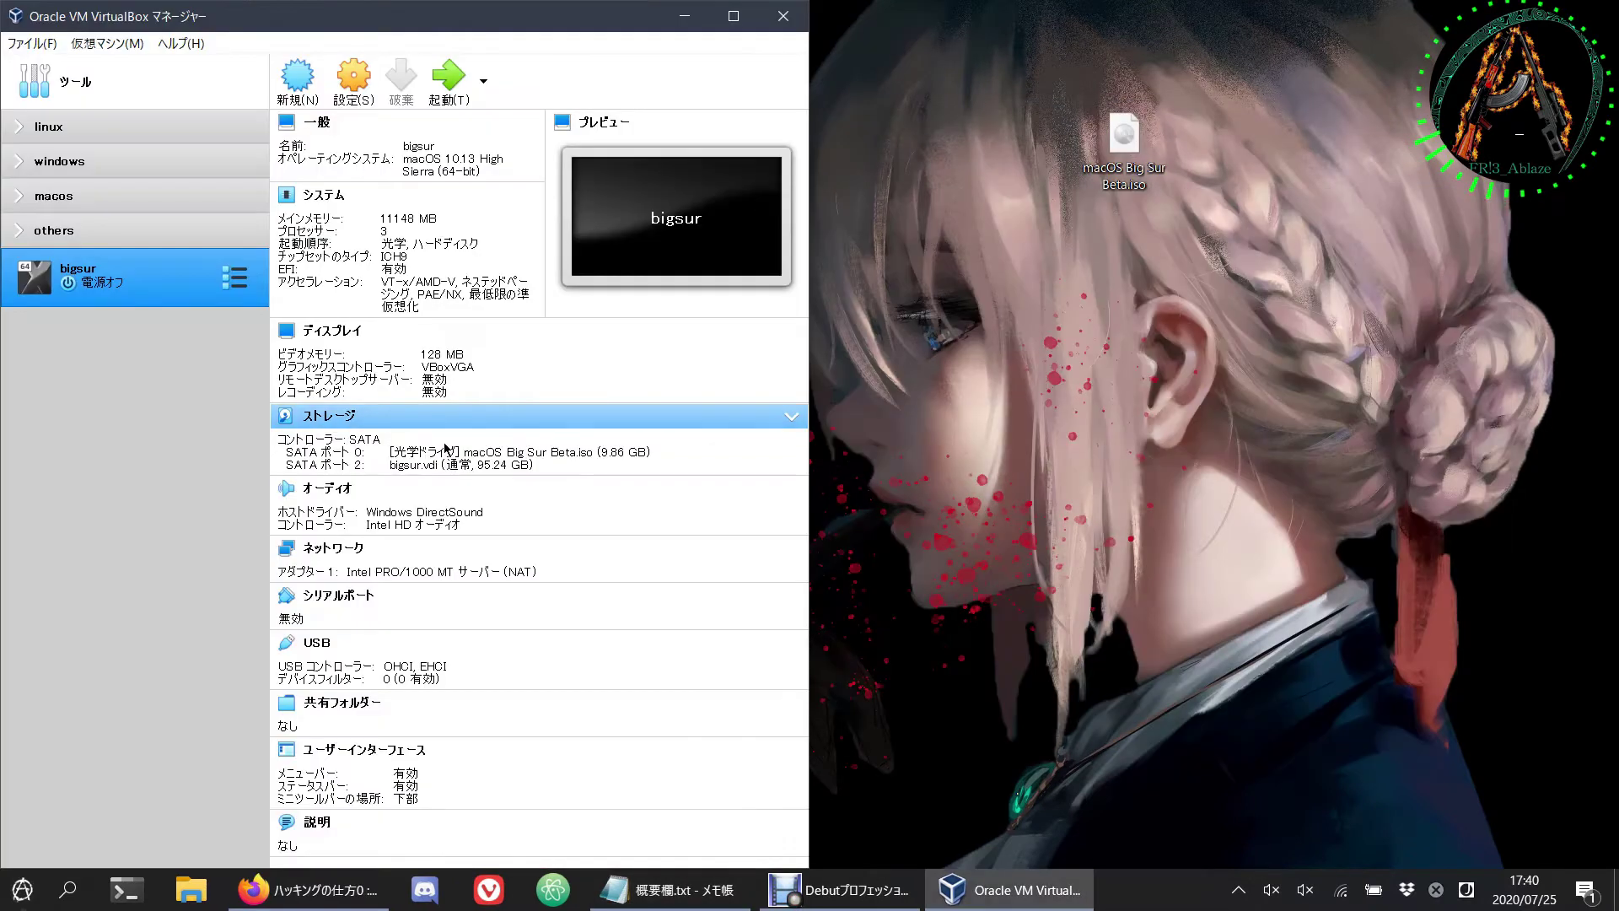
Step: Start the bigsur VM and switch its window to full-screen mode (フルスクリーンモード)
left_click(431, 87)
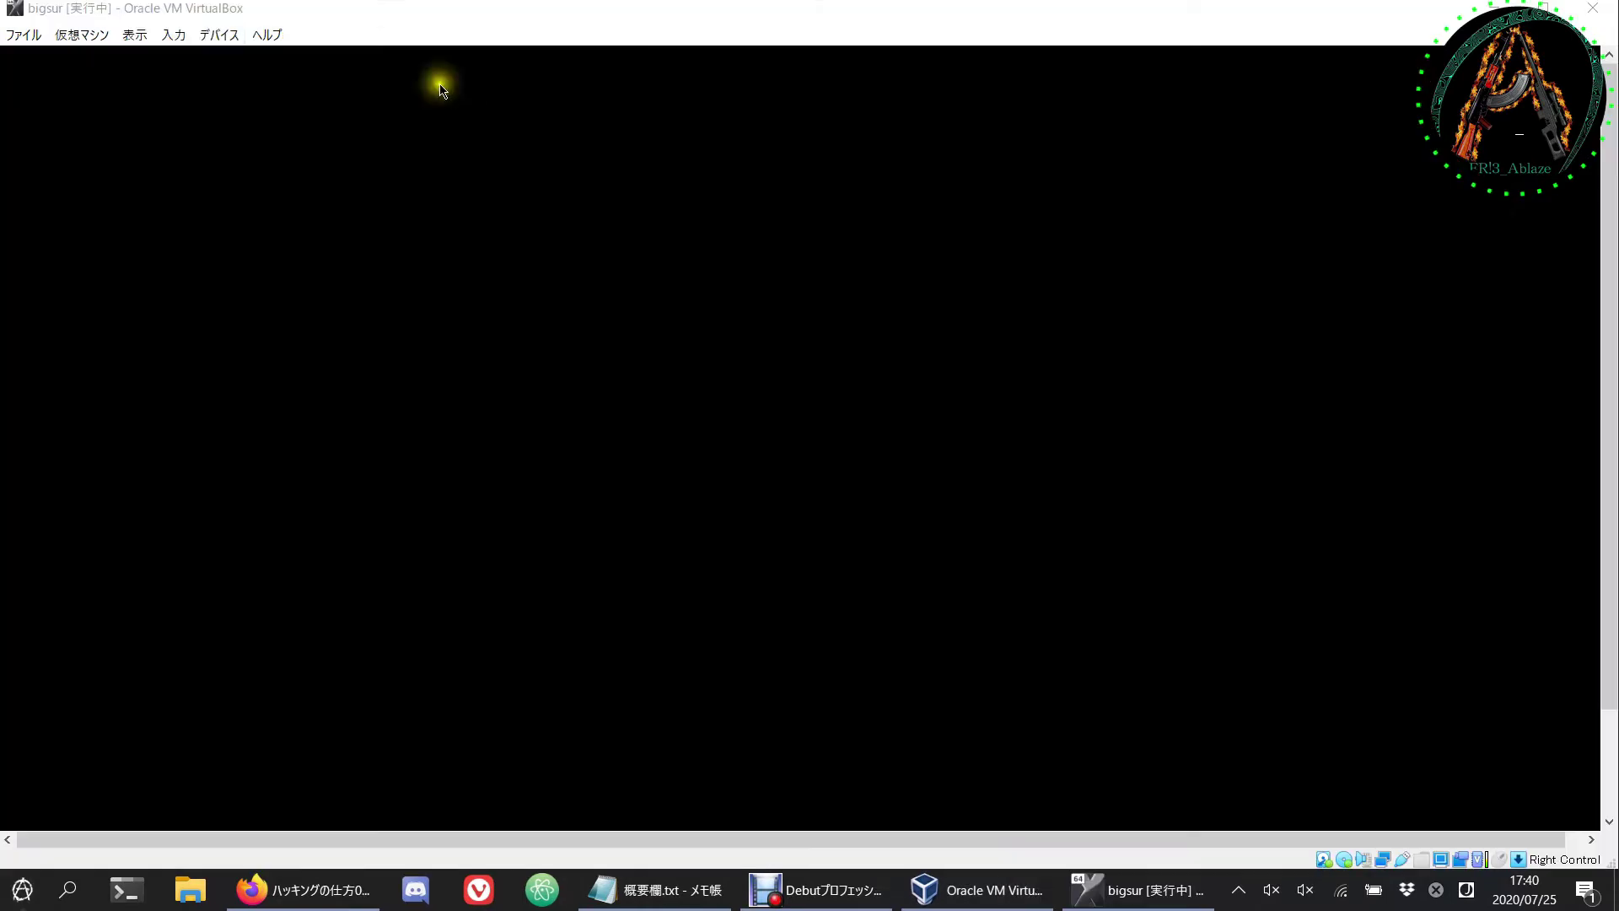
left_click(135, 35)
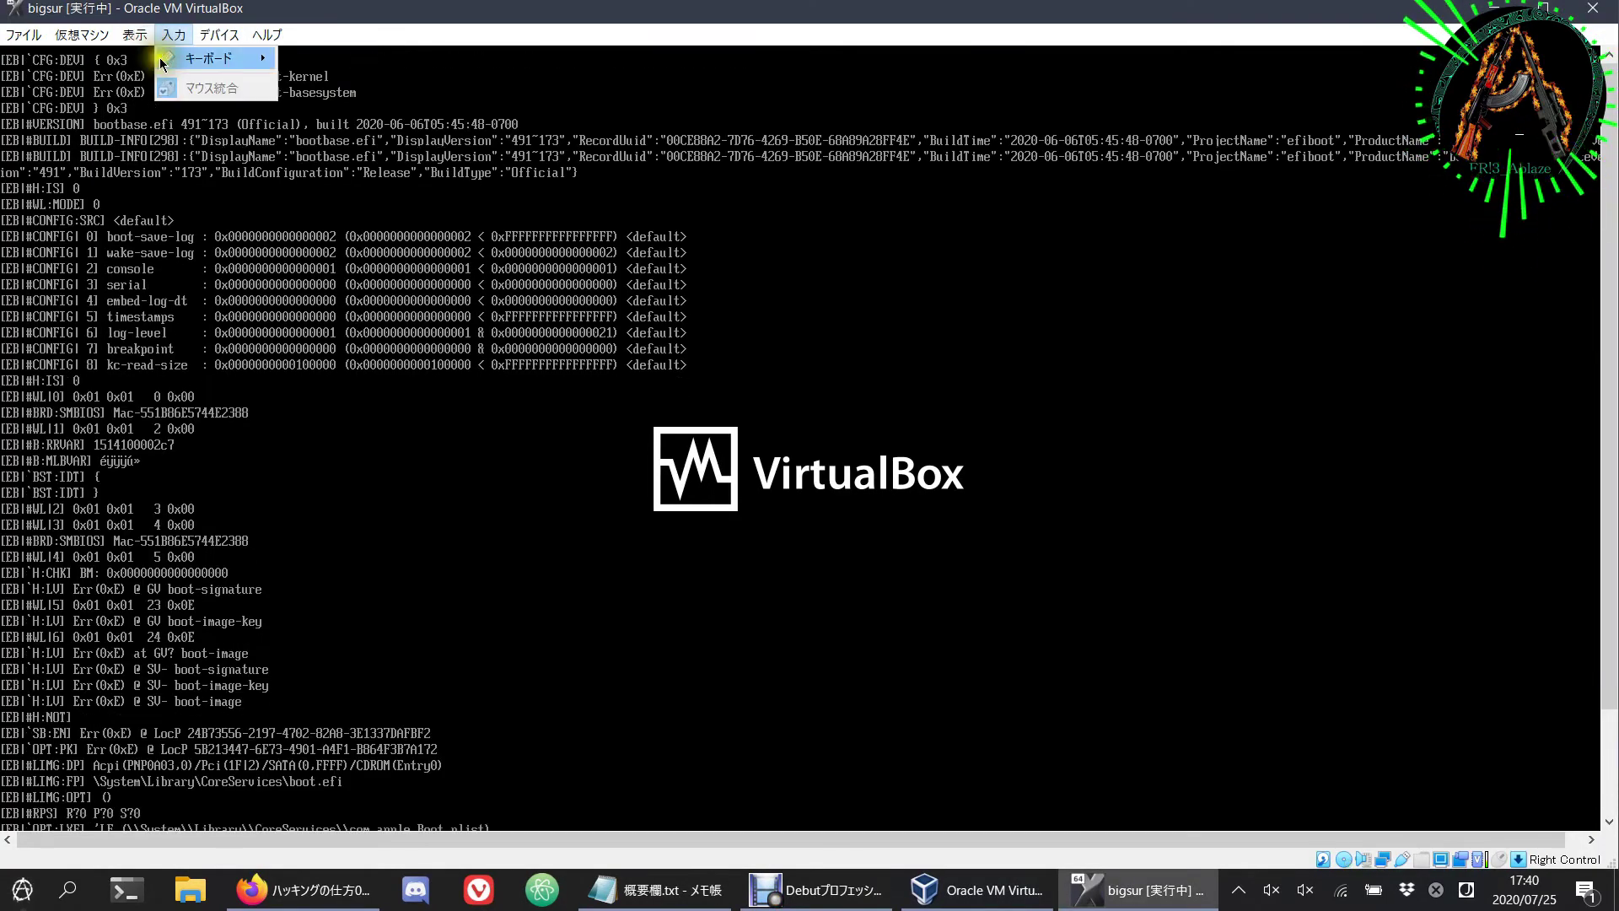
left_click(139, 59)
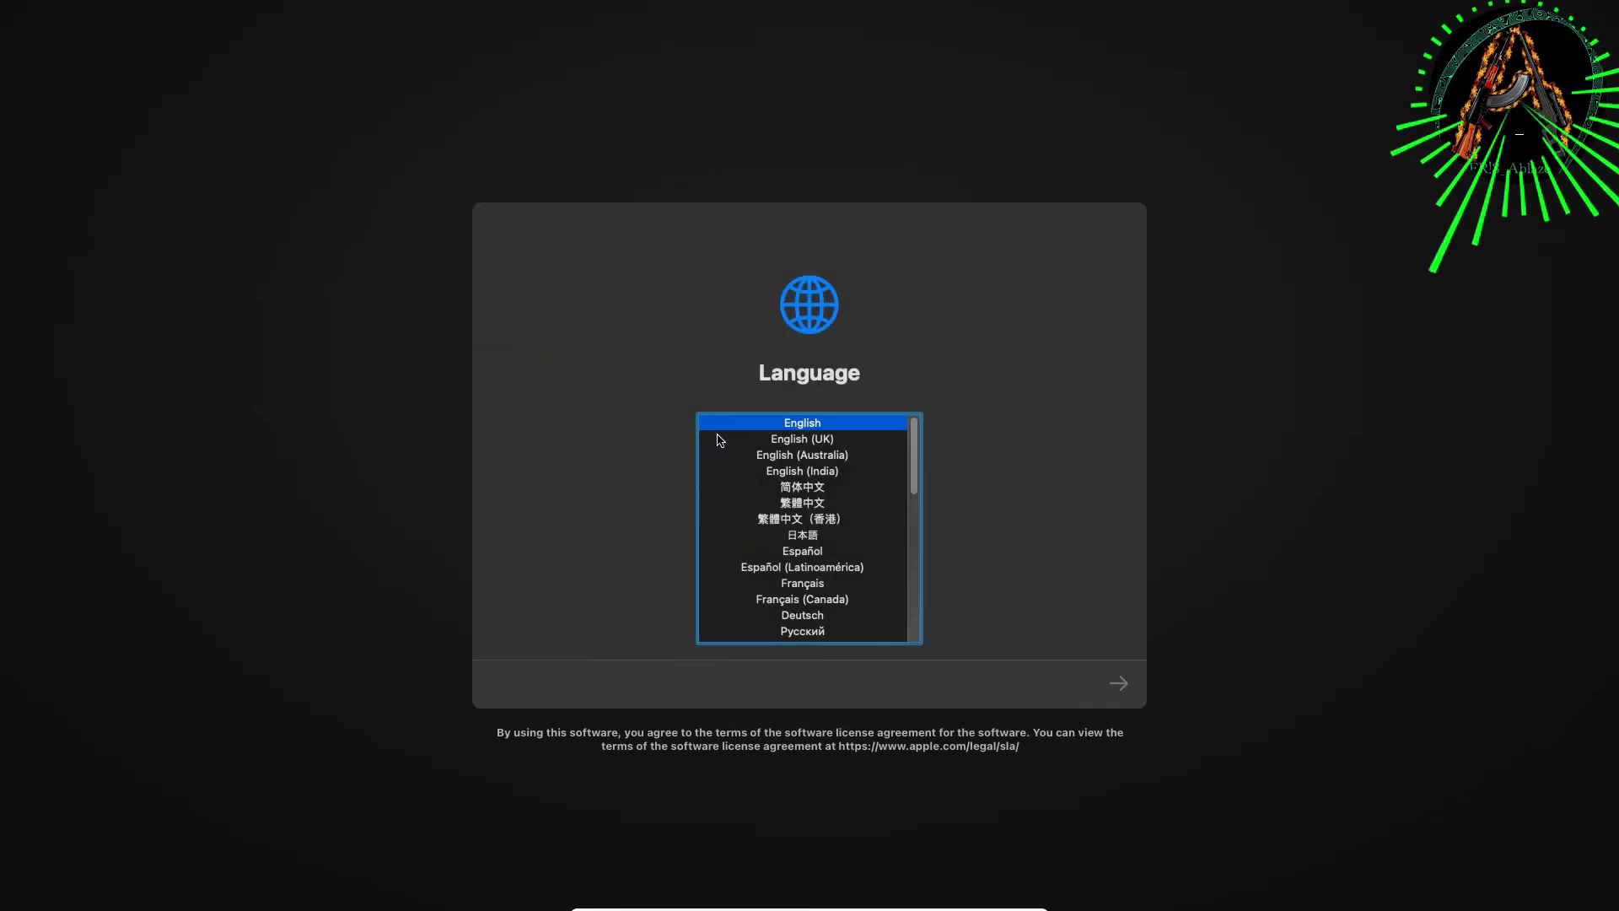
Step: Choose 日本語 as the installer language and pick macOSインストール from the recovery options
left_click(837, 536)
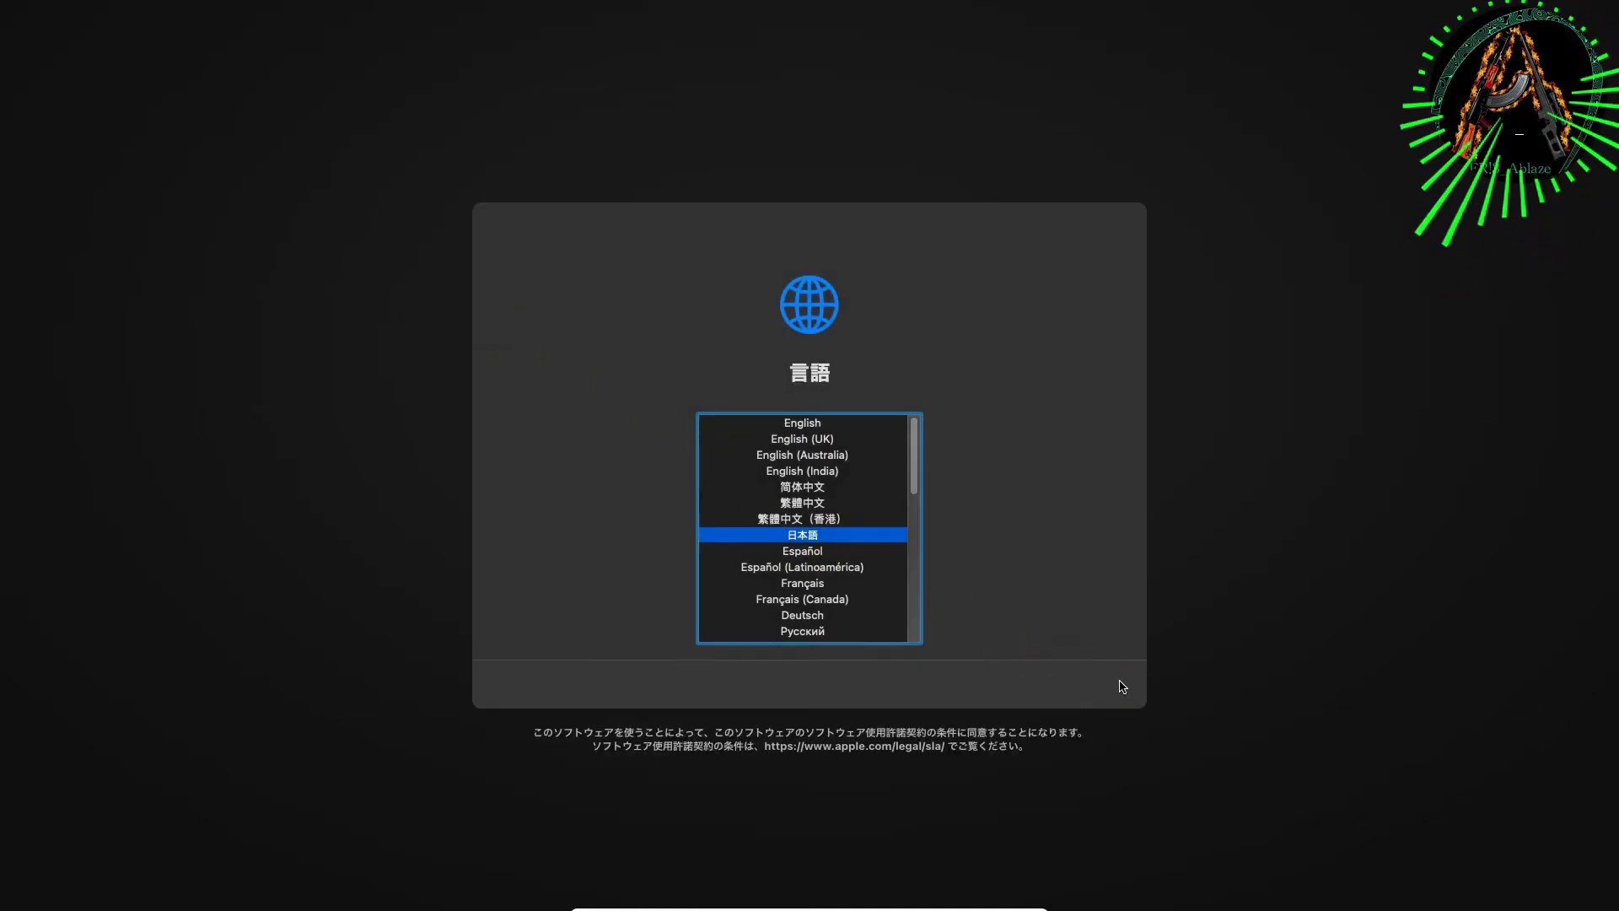
left_click(1123, 686)
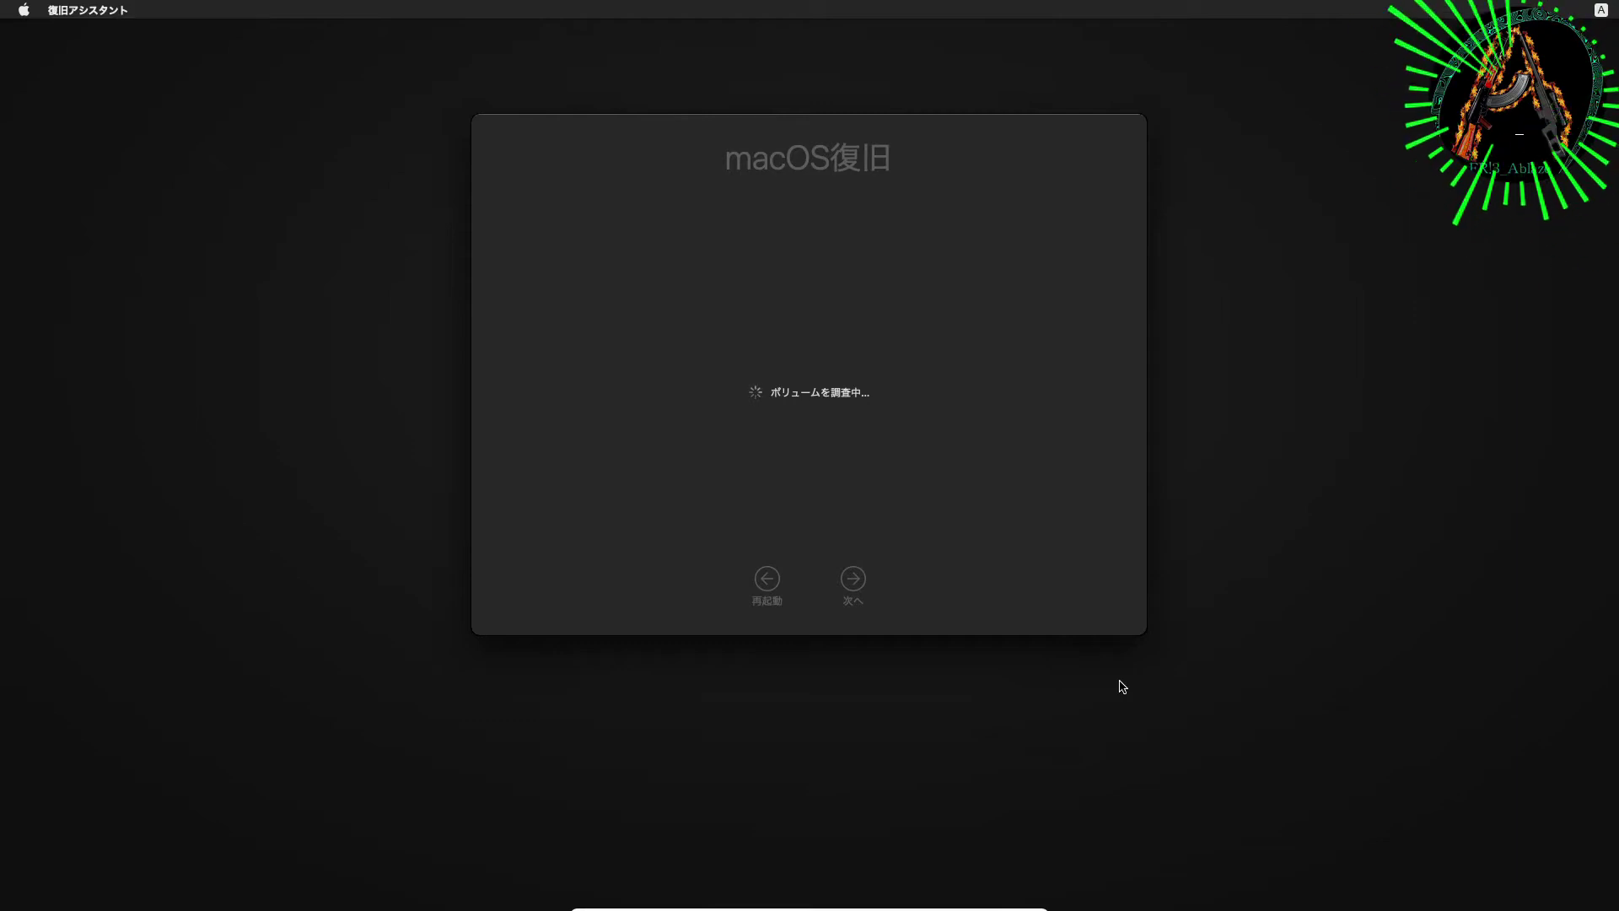
left_click(886, 287)
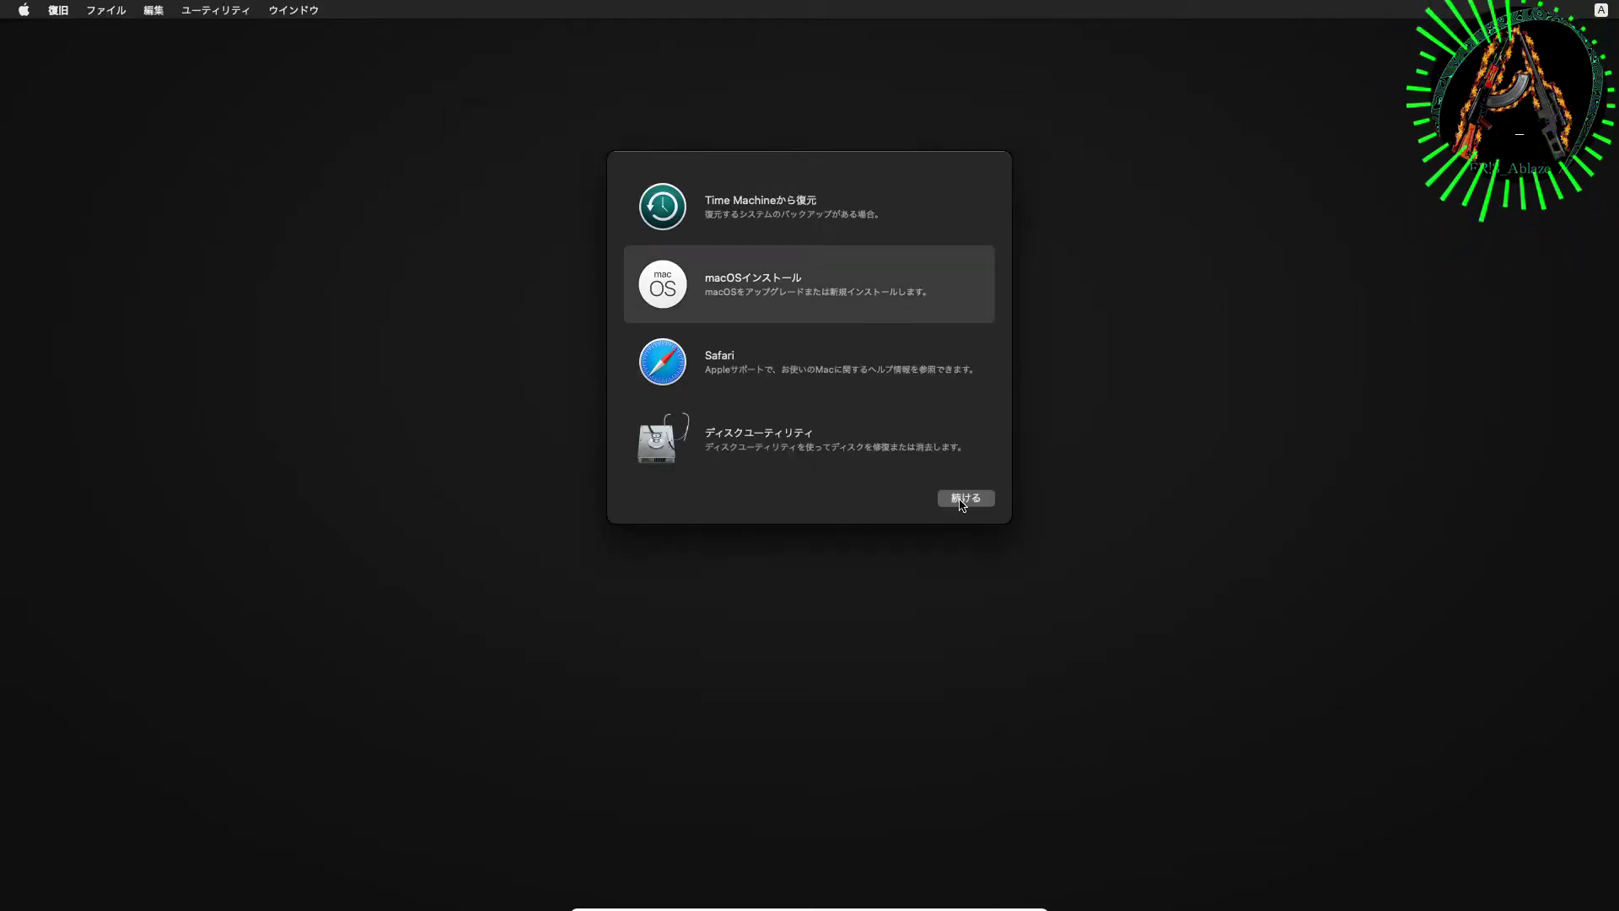
left_click(966, 498)
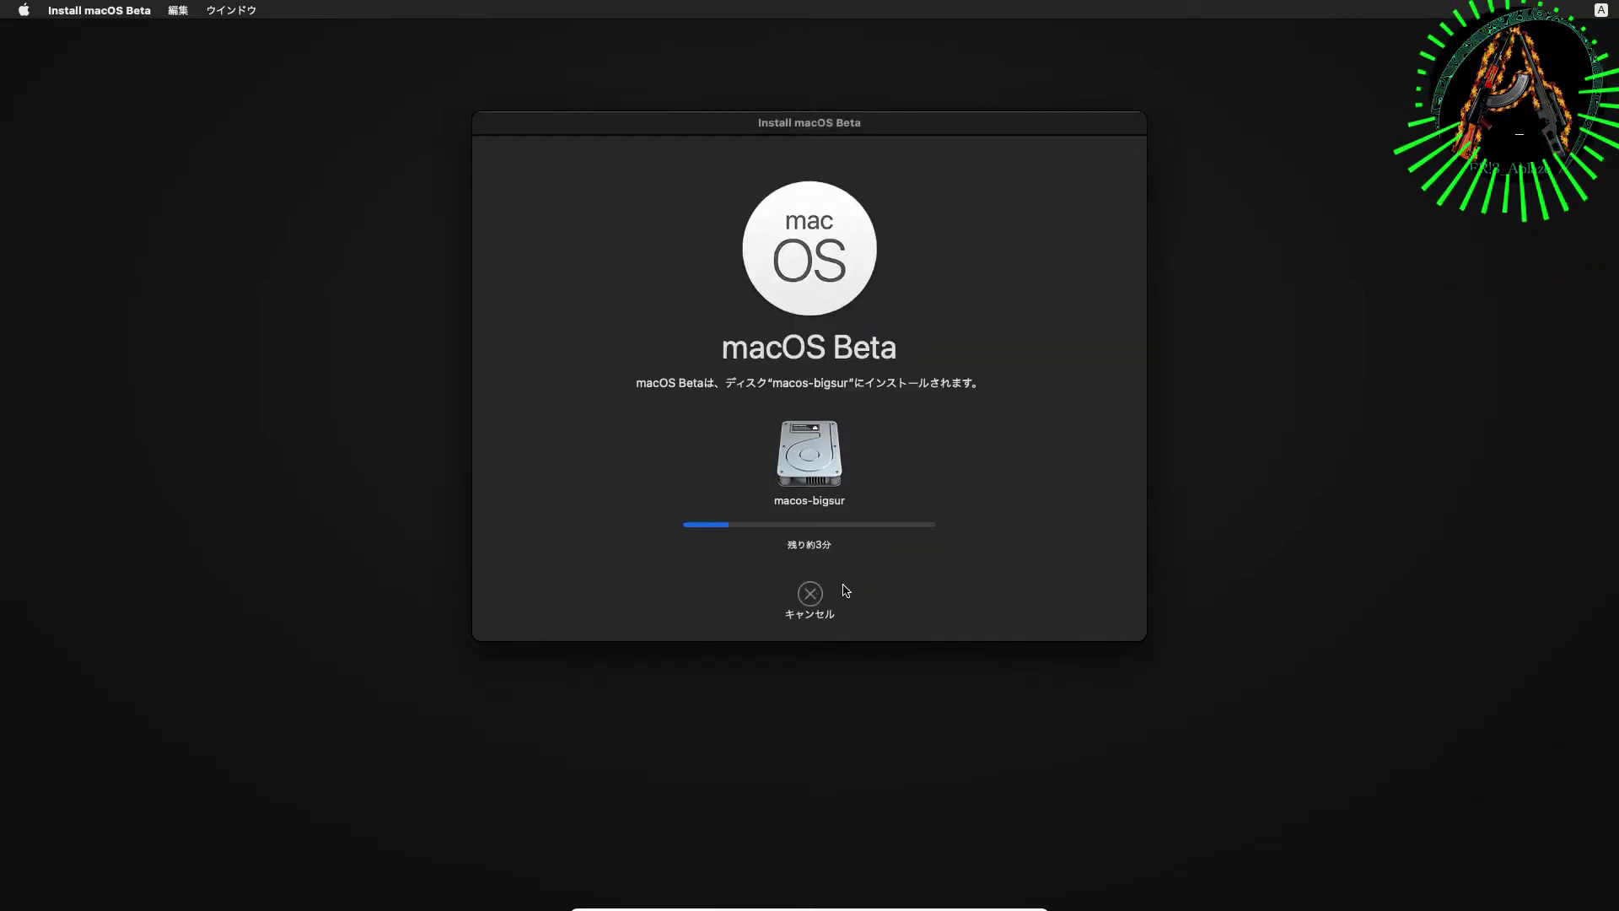
Step: Agree to the license and install macOS Beta onto the macos-bigsur disk, closing the installer log
left_click(231, 9)
left_click(256, 140)
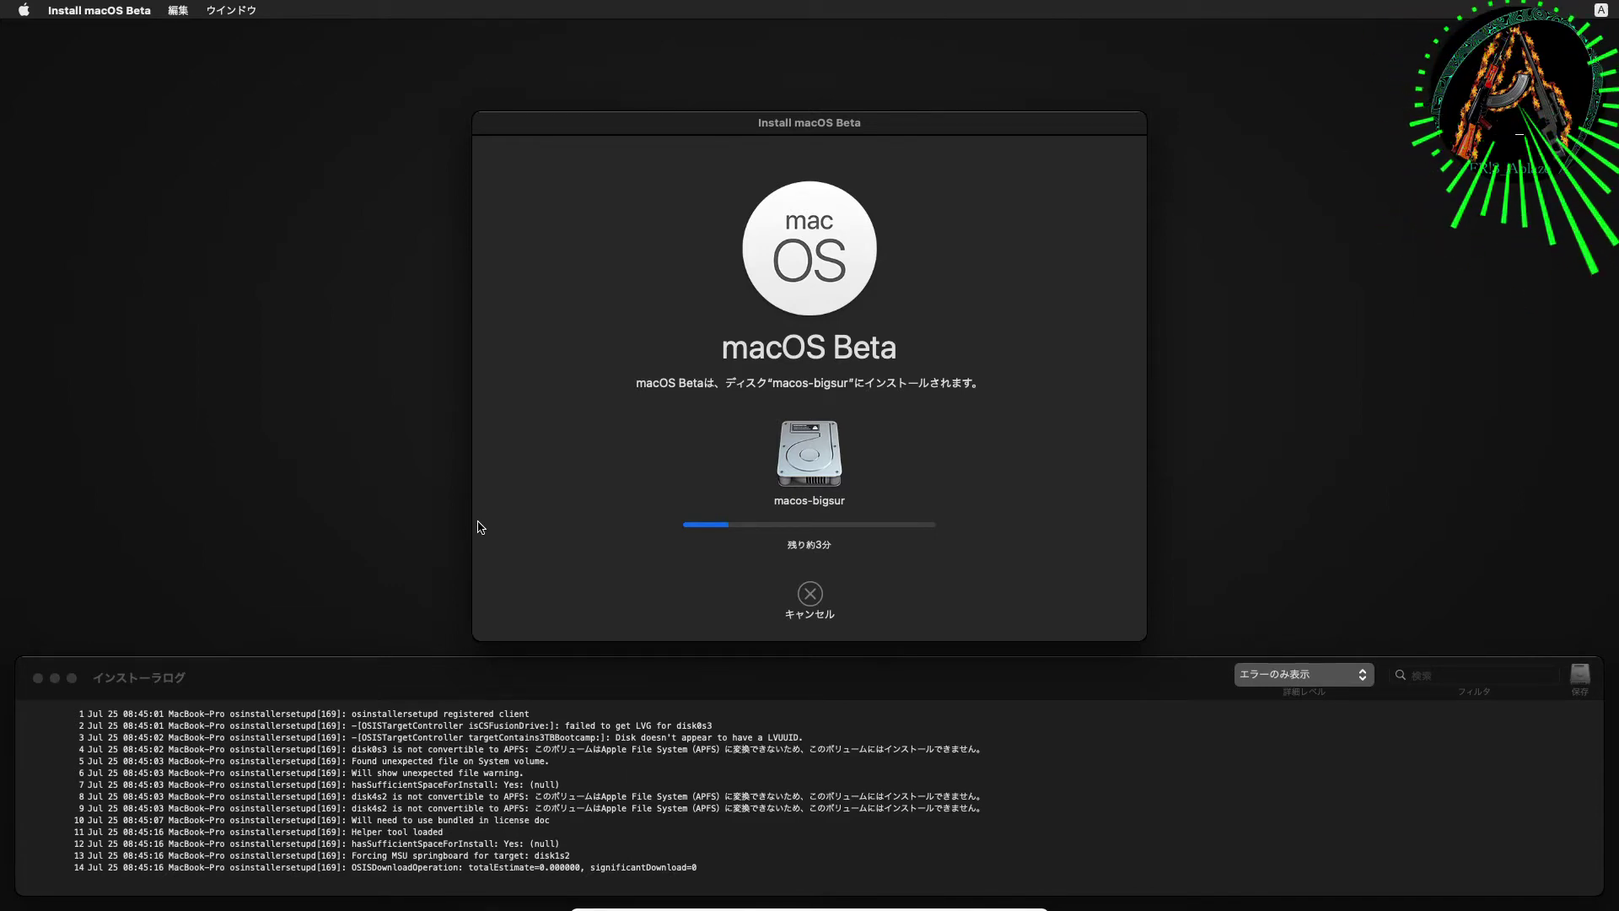
left_click(1139, 705)
key("cmd+w")
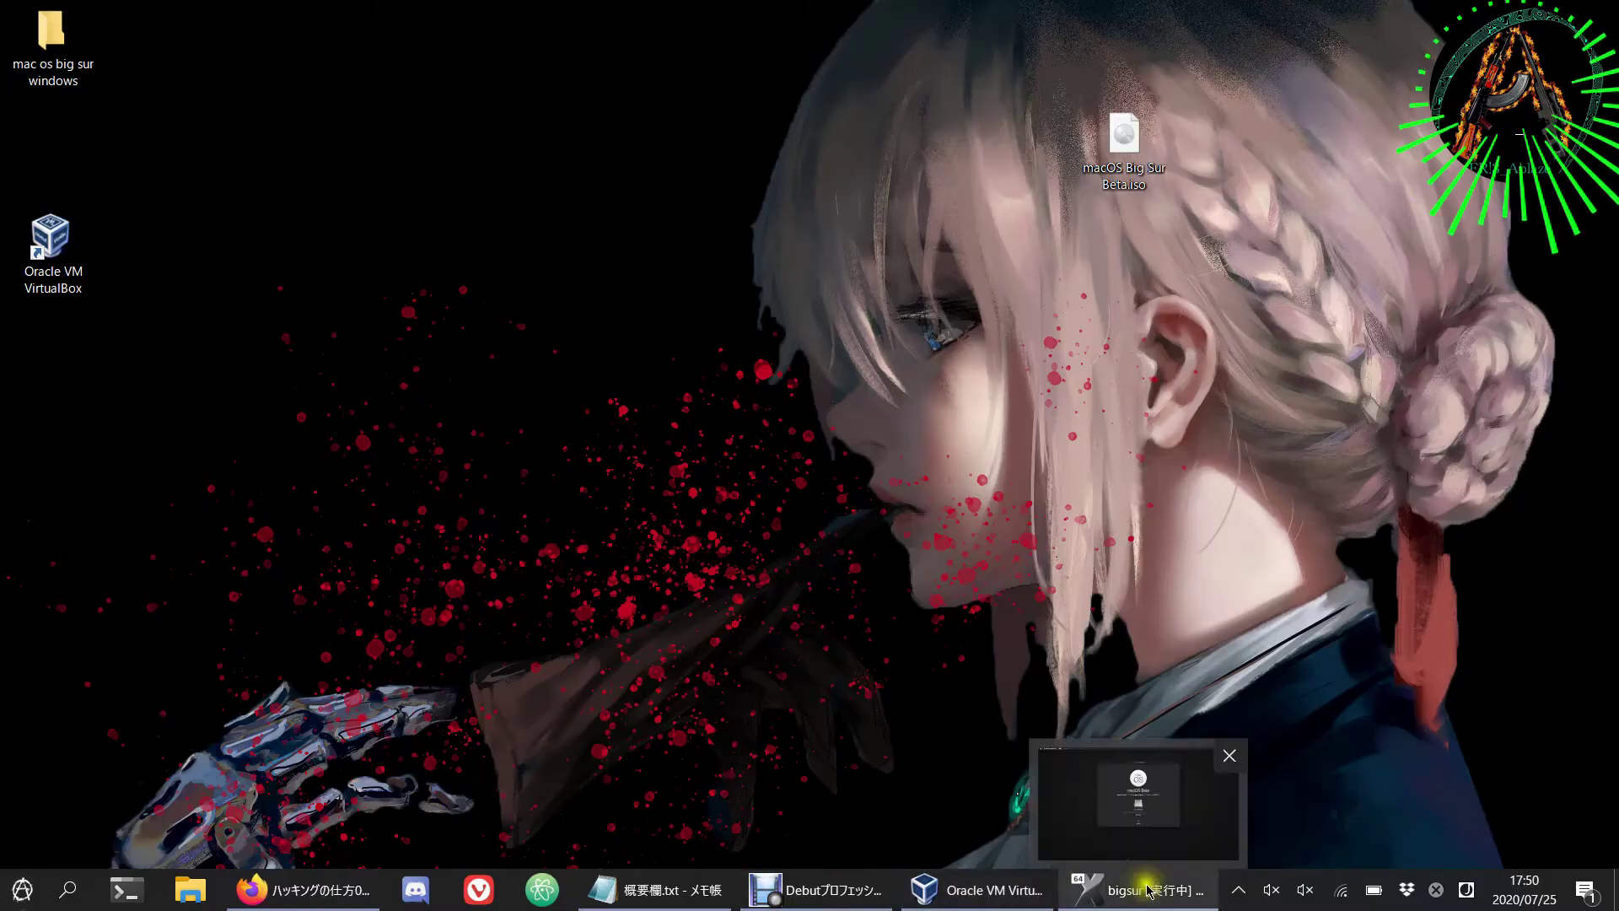
left_click(1142, 785)
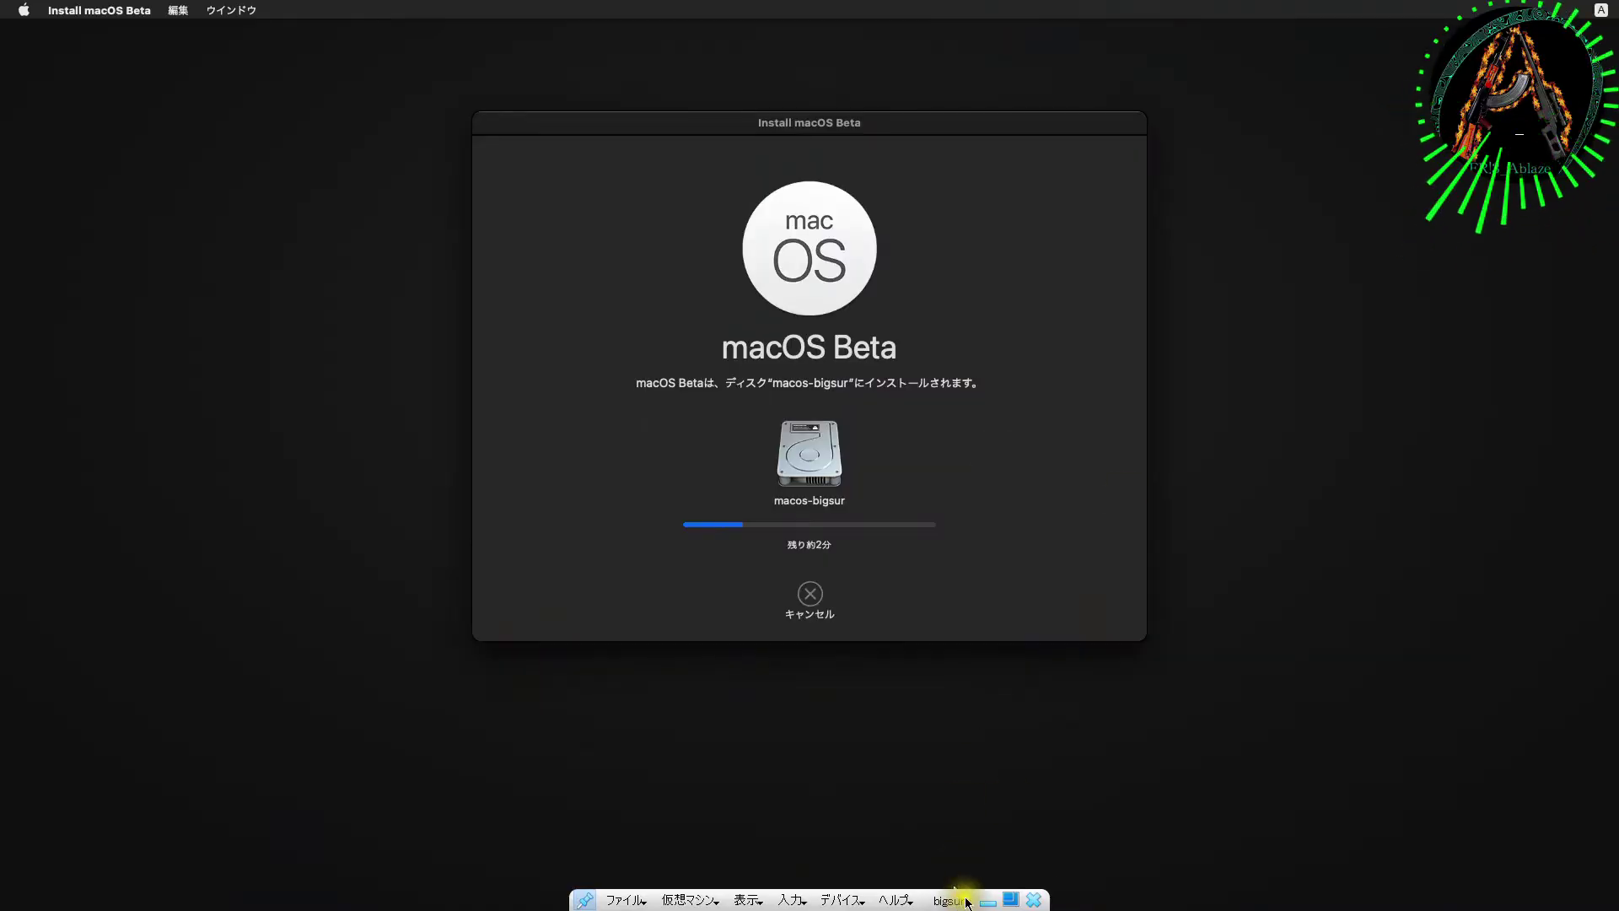
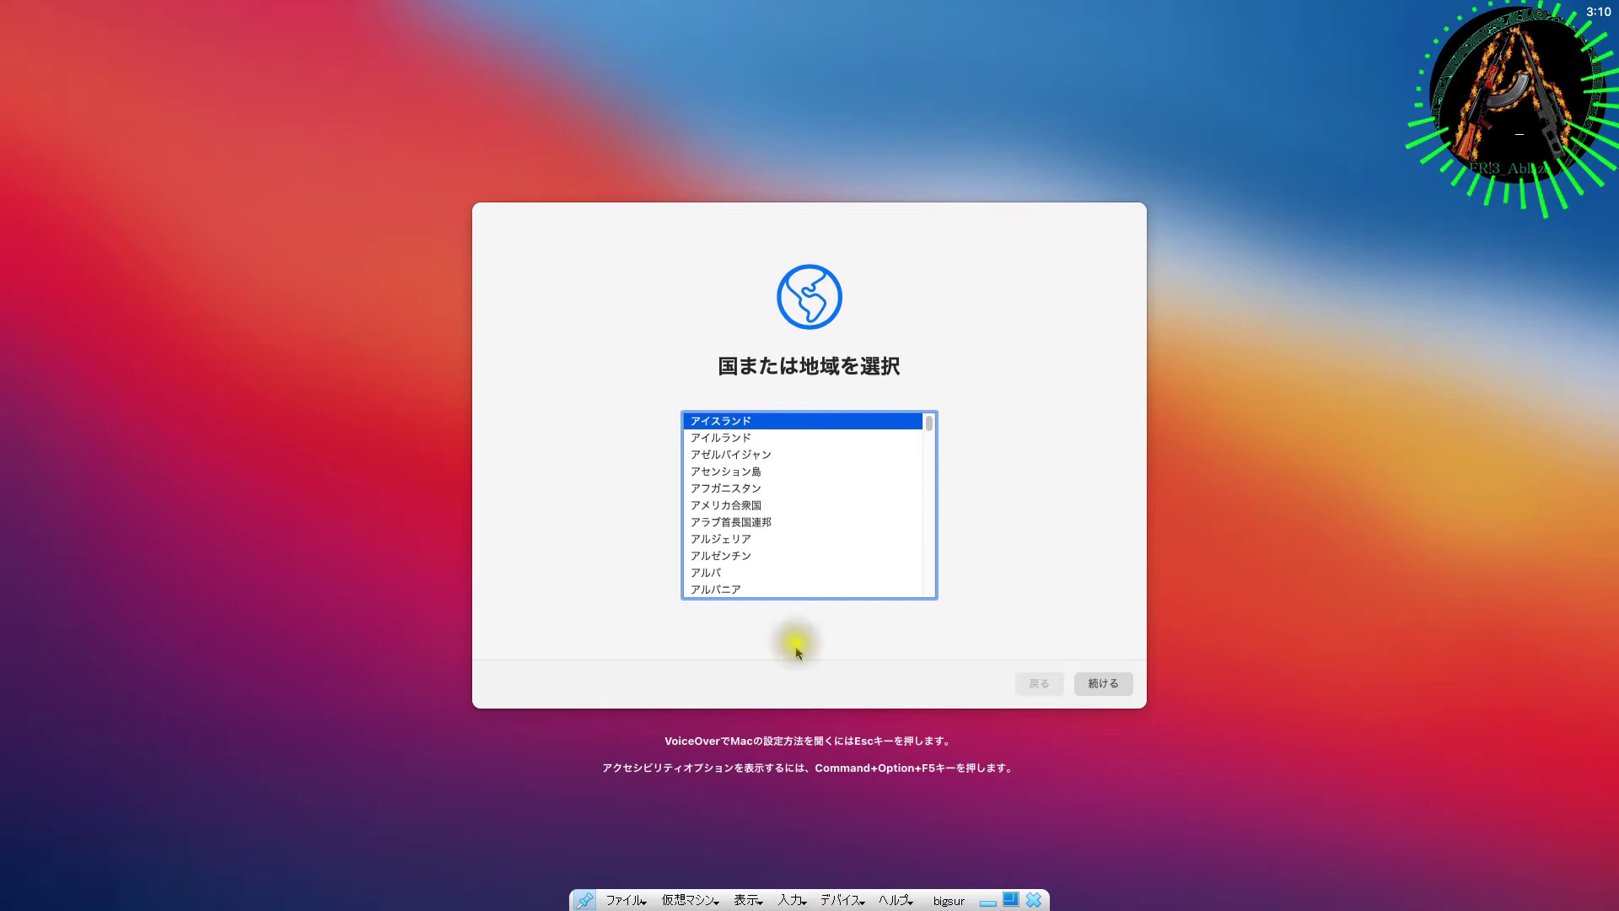
Step: Choose Japan (日本) as the region, accept the Japanese language settings, and skip accessibility
left_click_drag(927, 424, 925, 594)
left_click(721, 452)
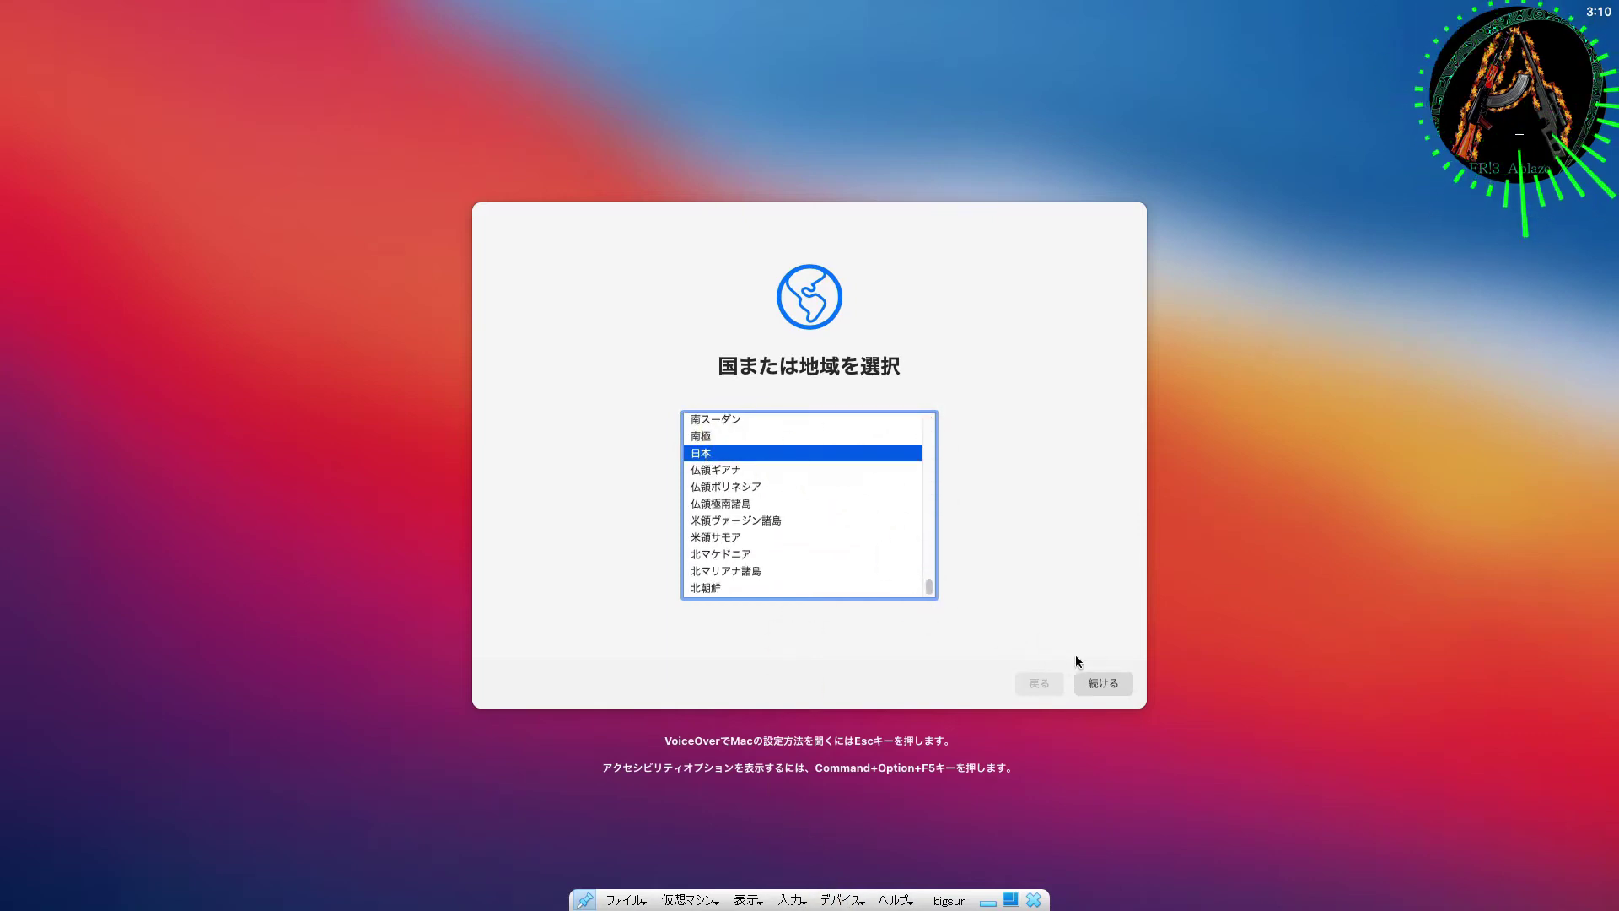
left_click(1096, 679)
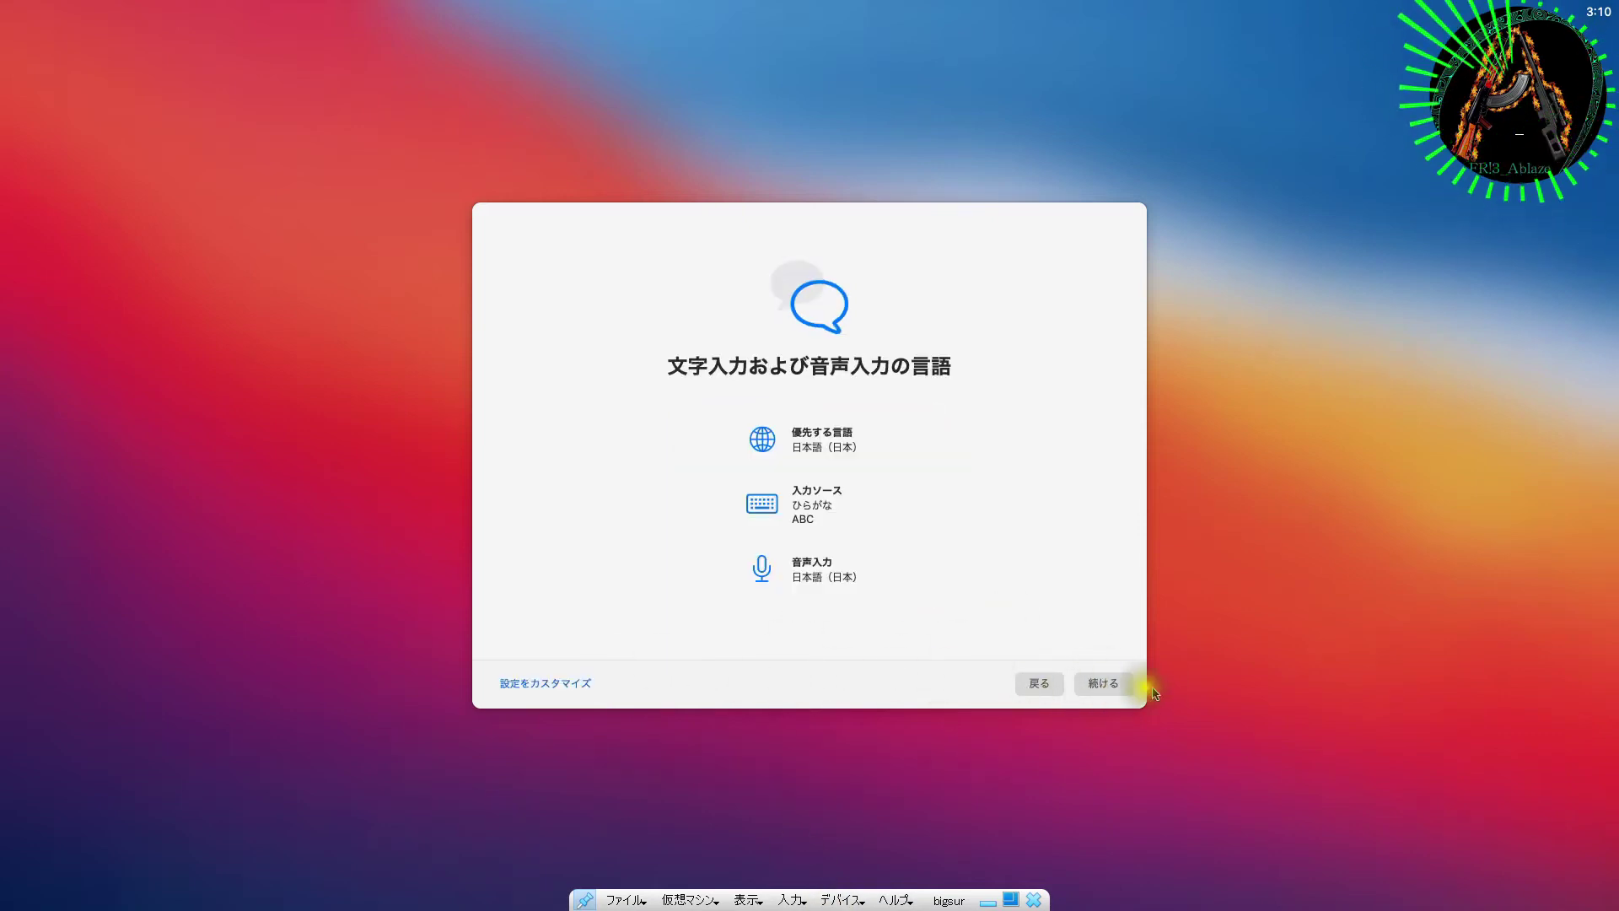
left_click(1091, 684)
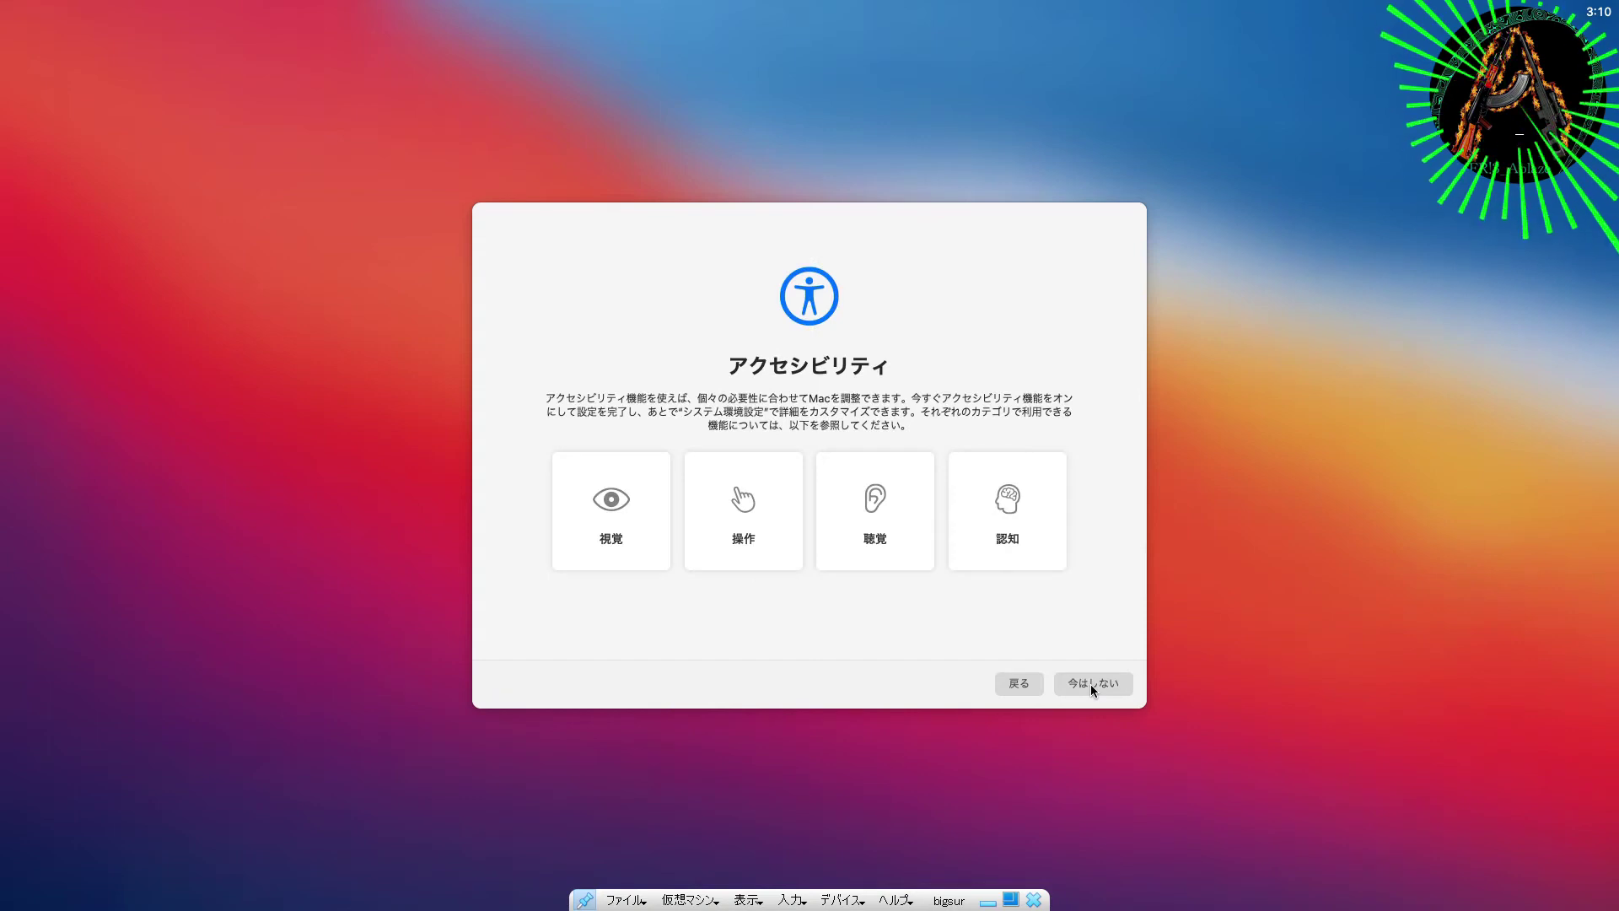
left_click(1090, 685)
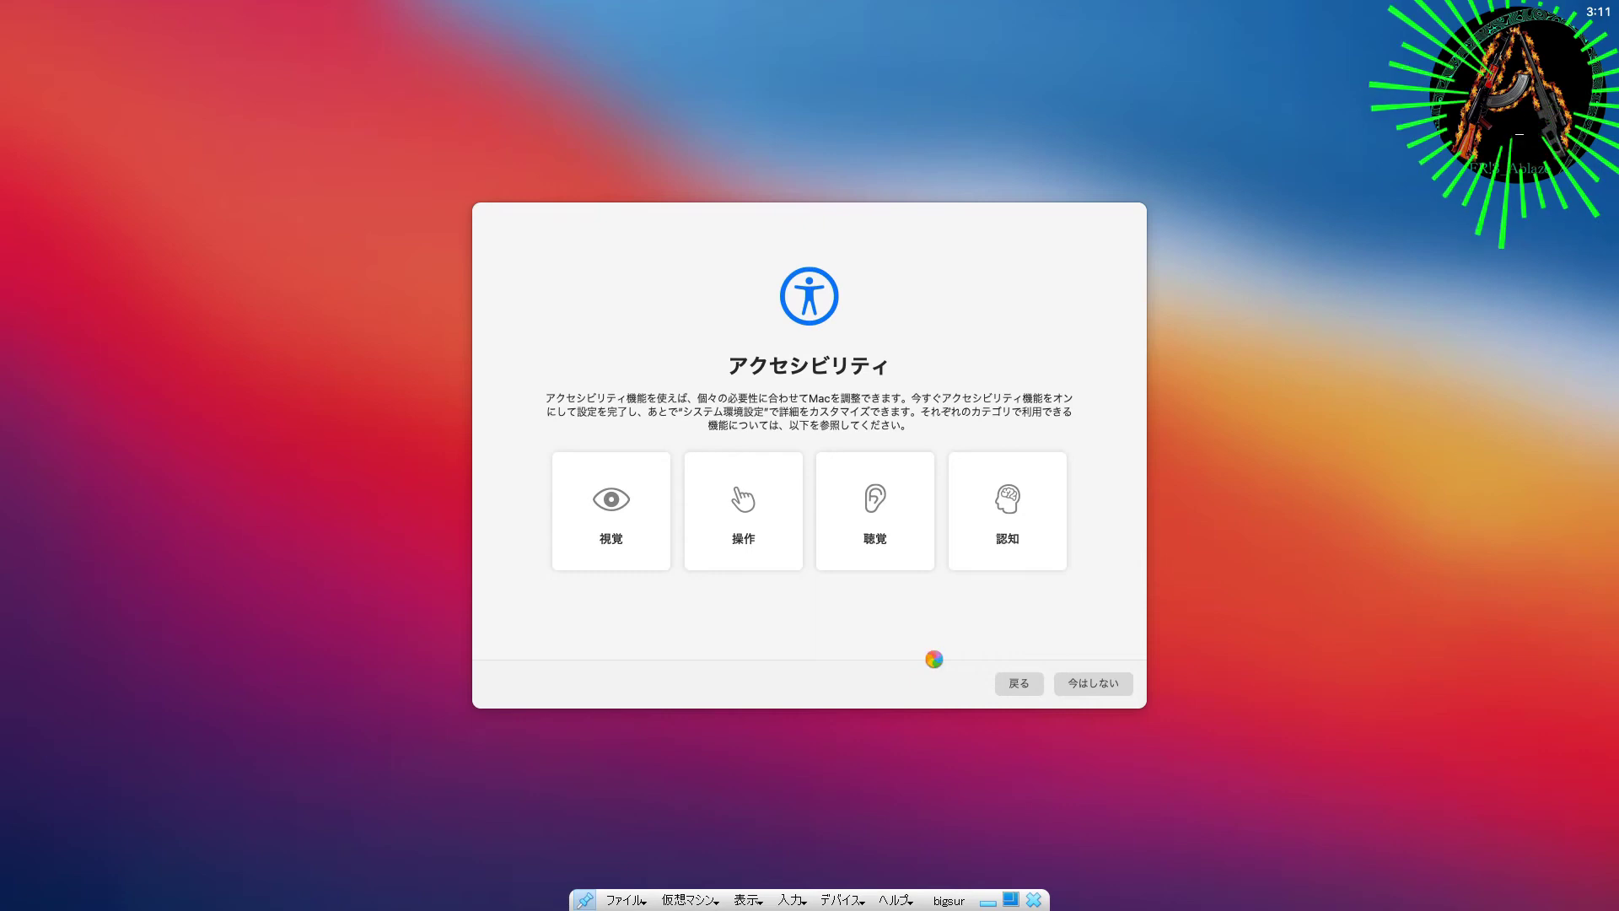
Step: Skip data transfer and Apple ID sign-in, then agree to the macOS licence terms
left_click(516, 683)
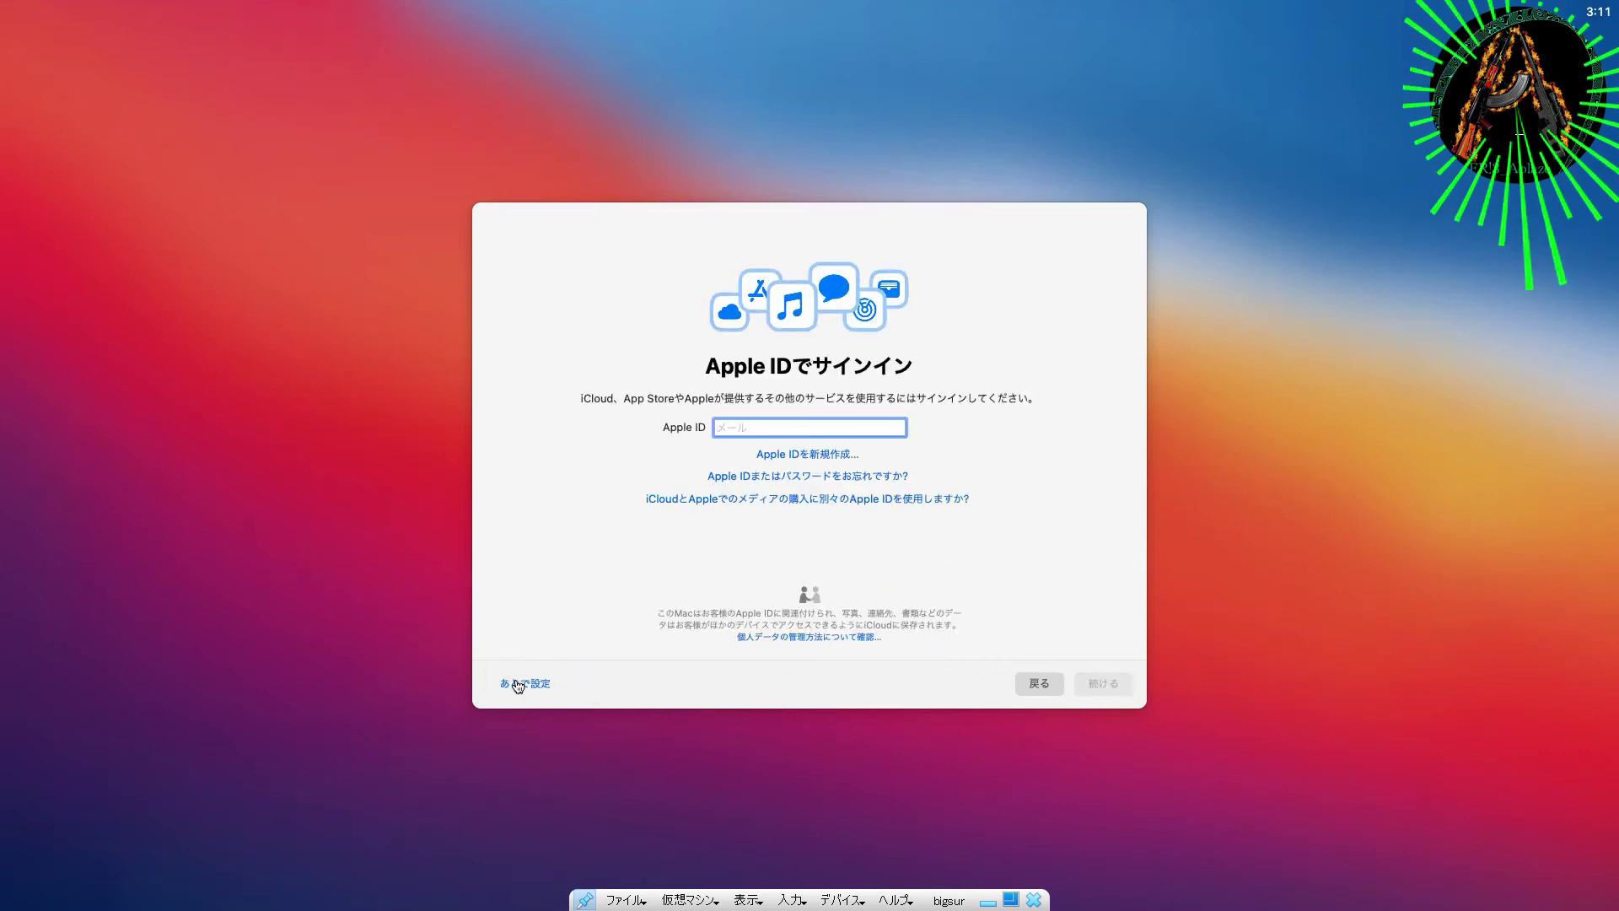
left_click(517, 684)
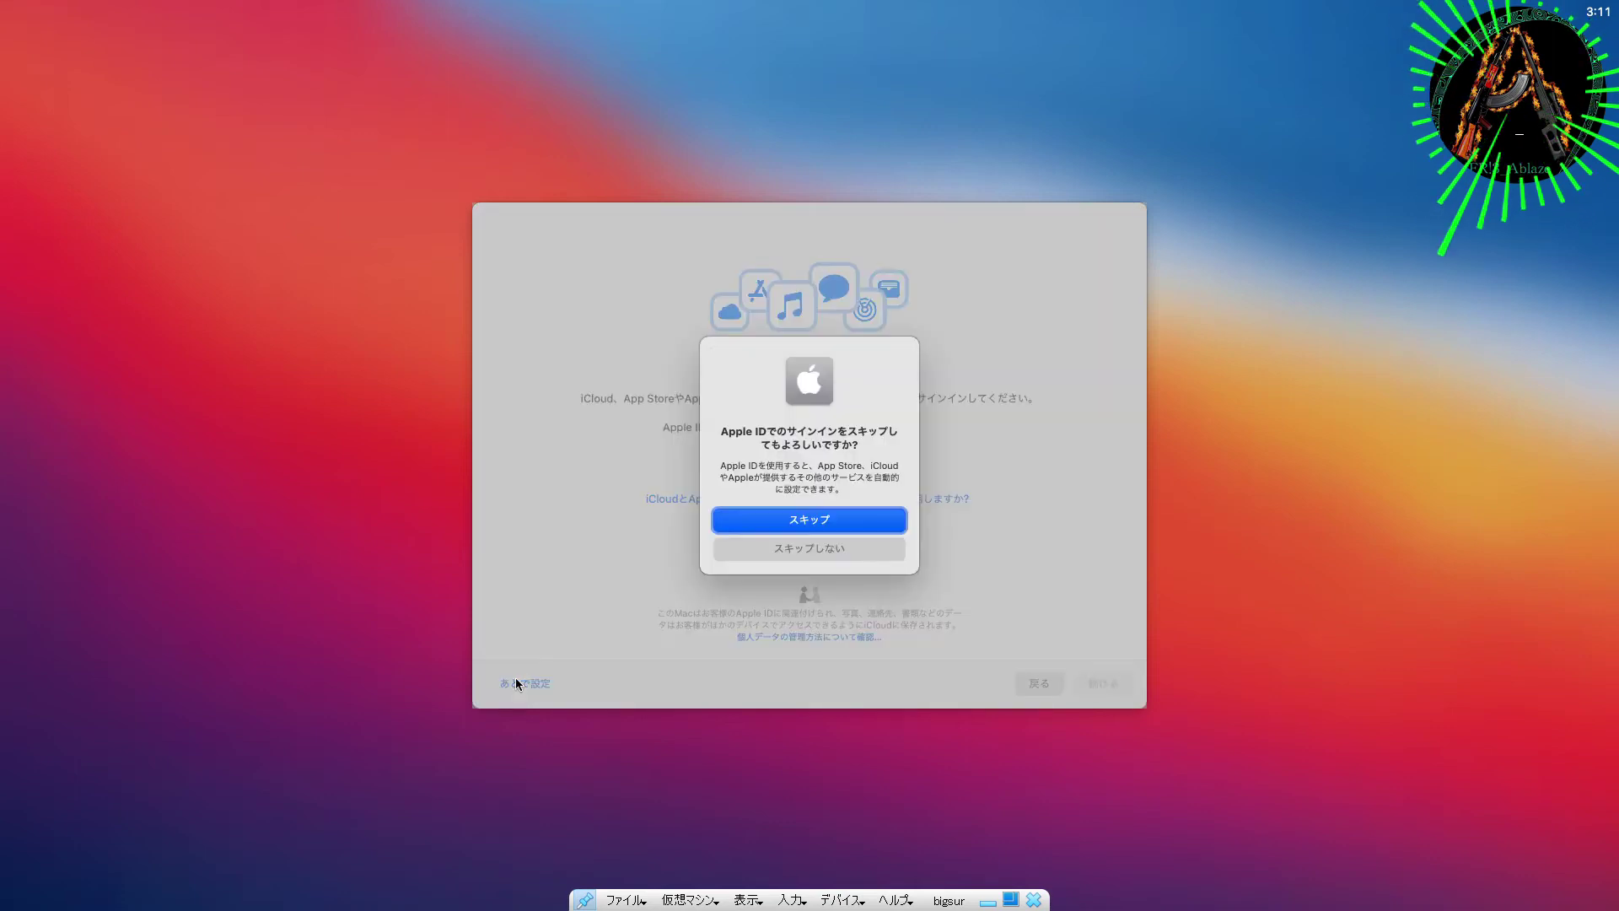
left_click(772, 521)
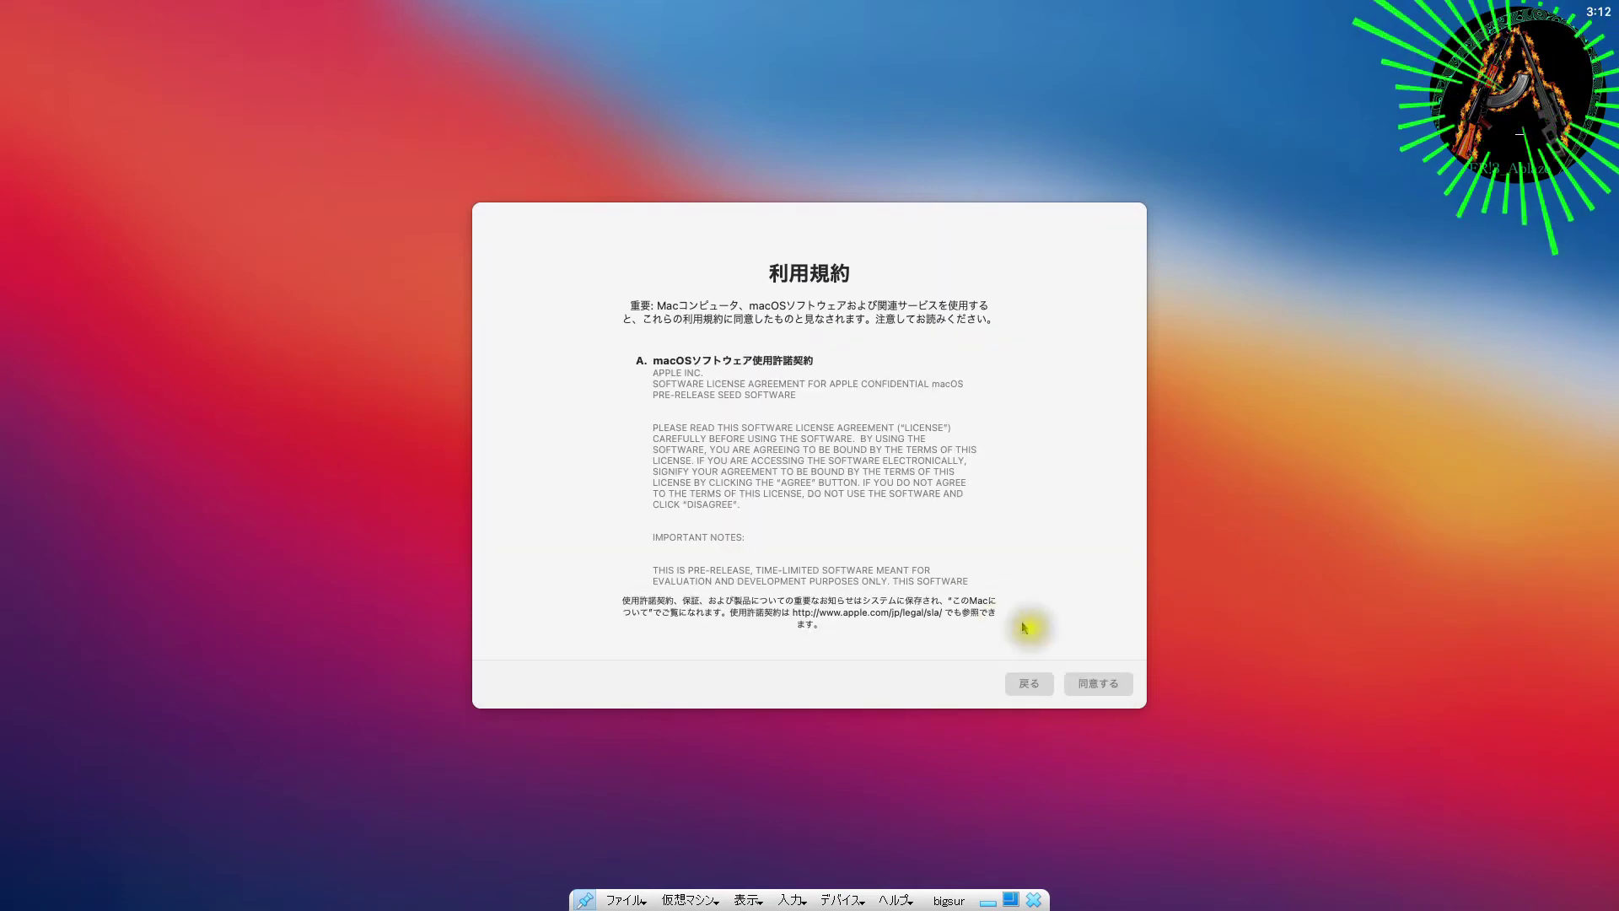
left_click(1110, 682)
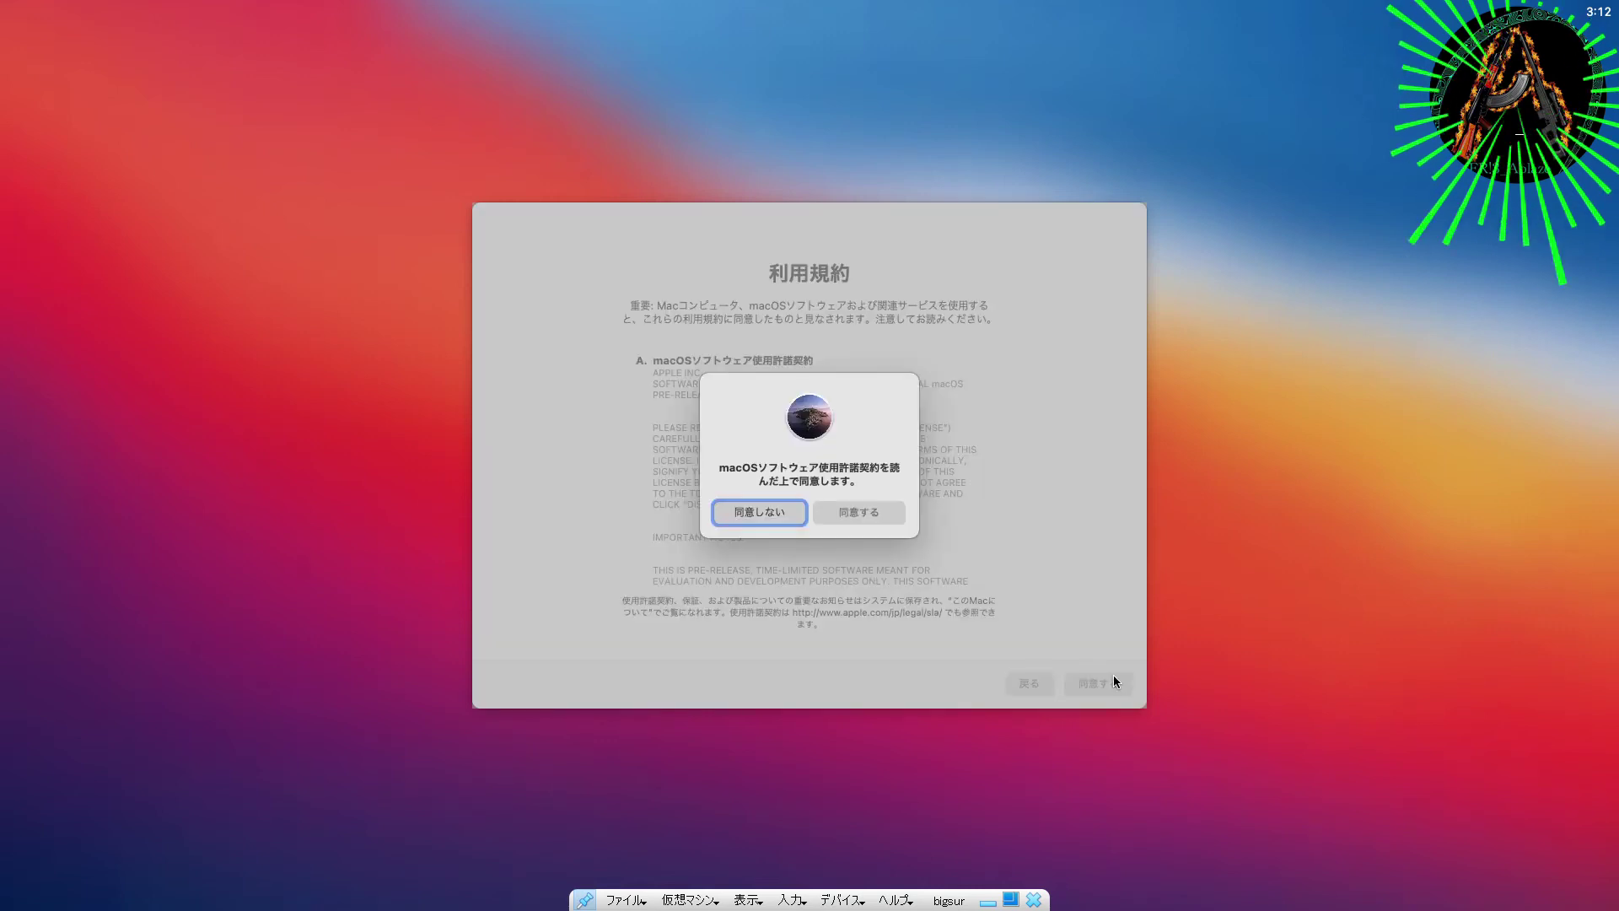
left_click(869, 514)
Step: Fill in the account form with the name ablaze and a password, then submit it
key("Tab")
key("Tab")
key("Tab")
key("Tab")
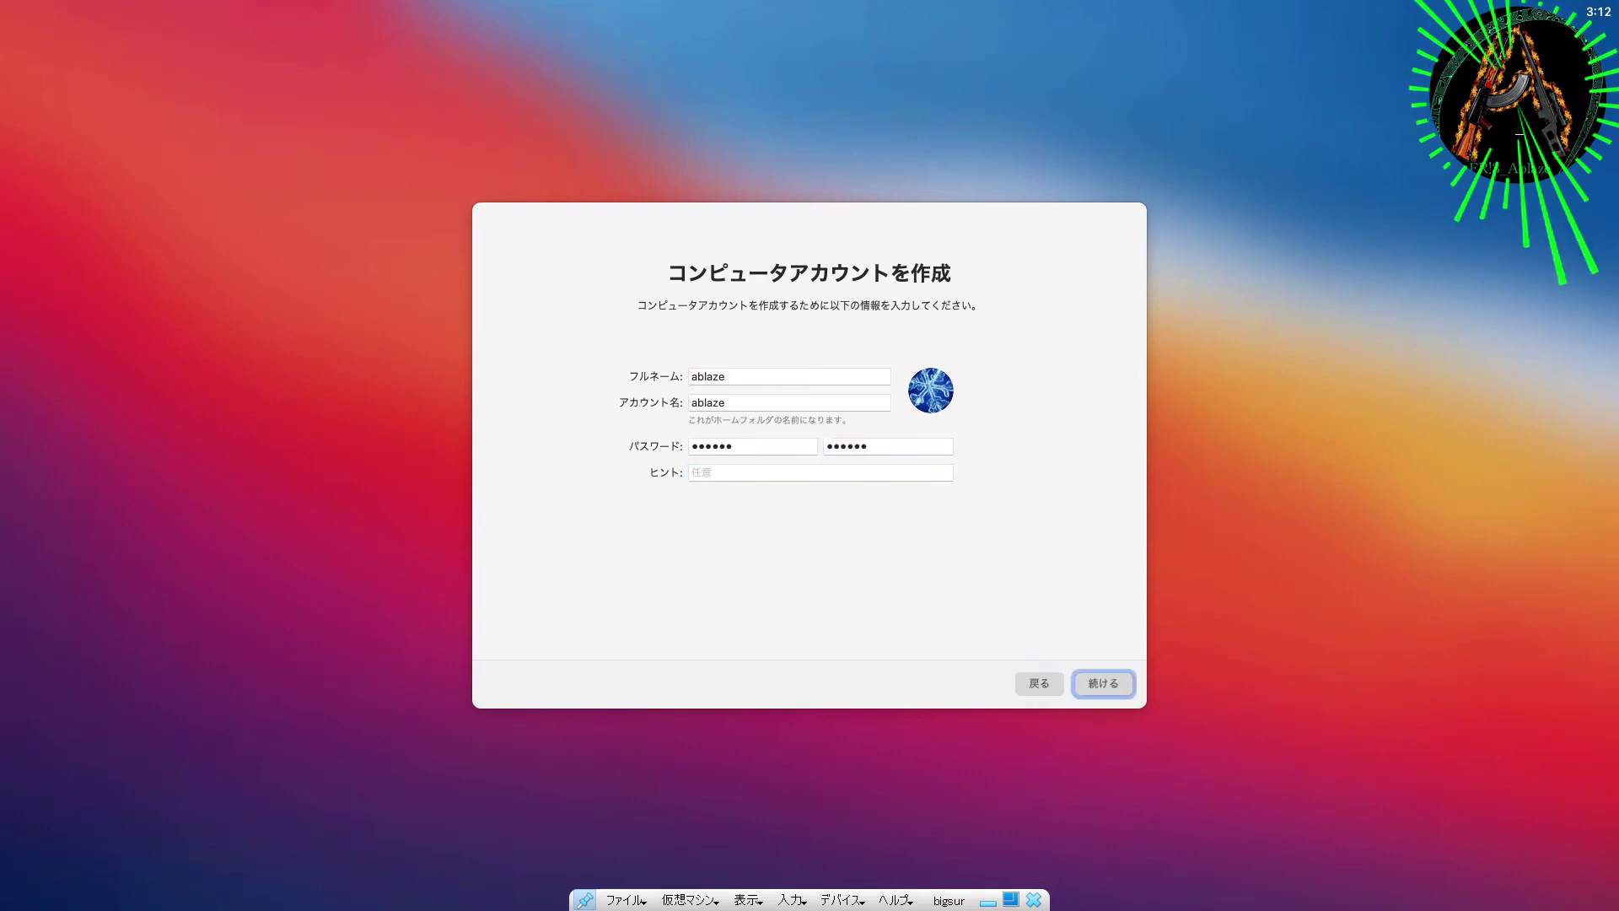
key("Return")
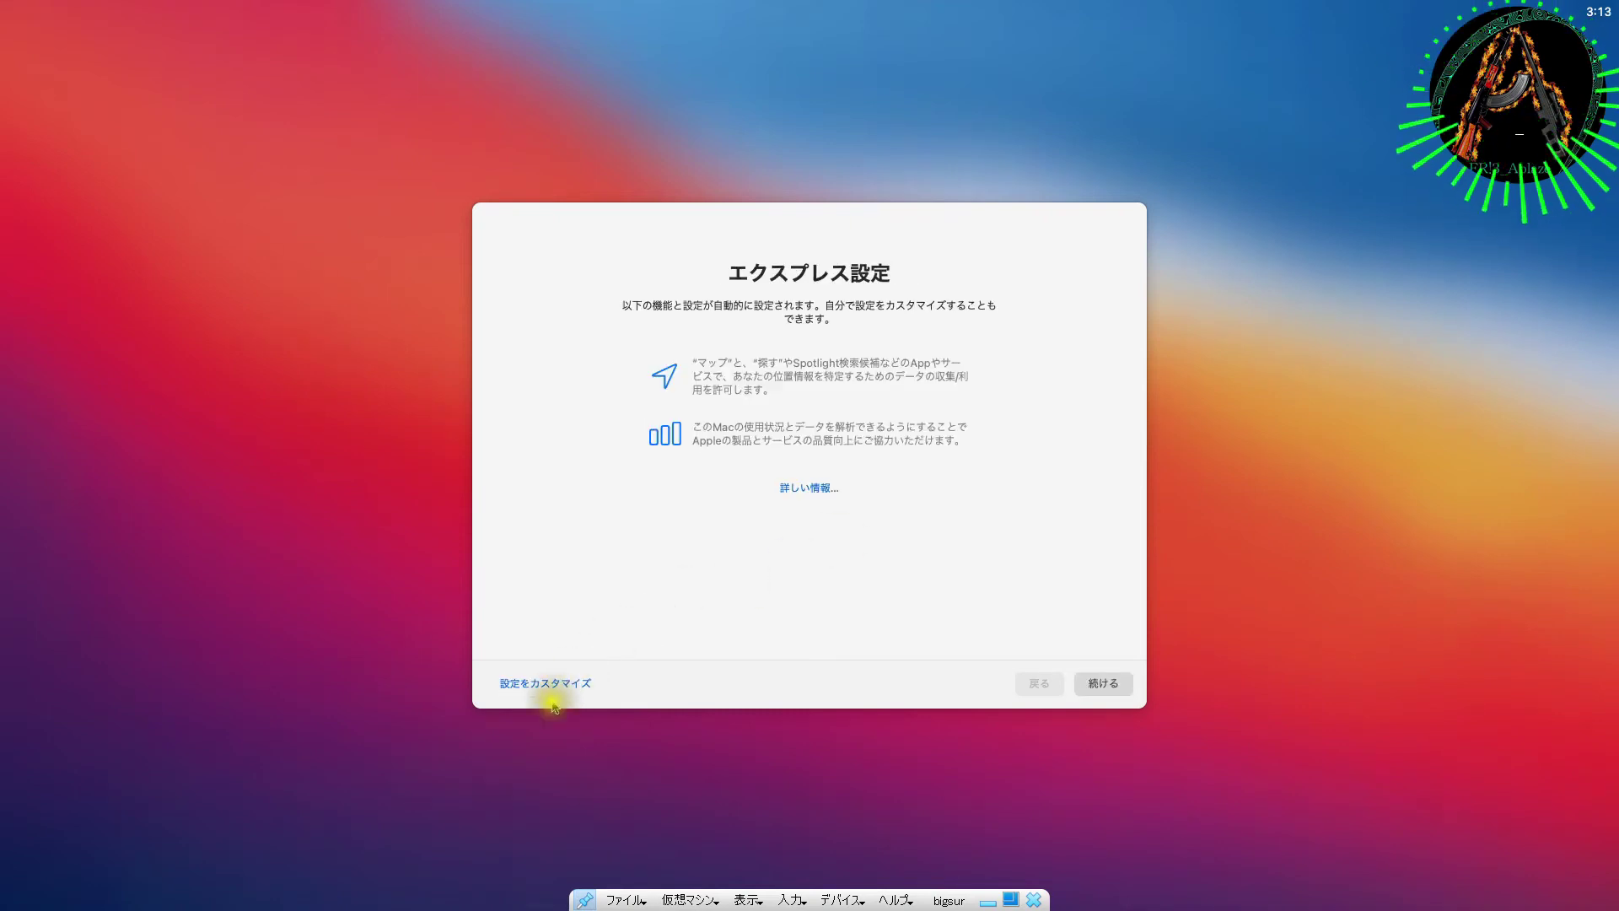
Step: Choose custom setup, leave location services off, and set the time zone to Tokyo
left_click(551, 685)
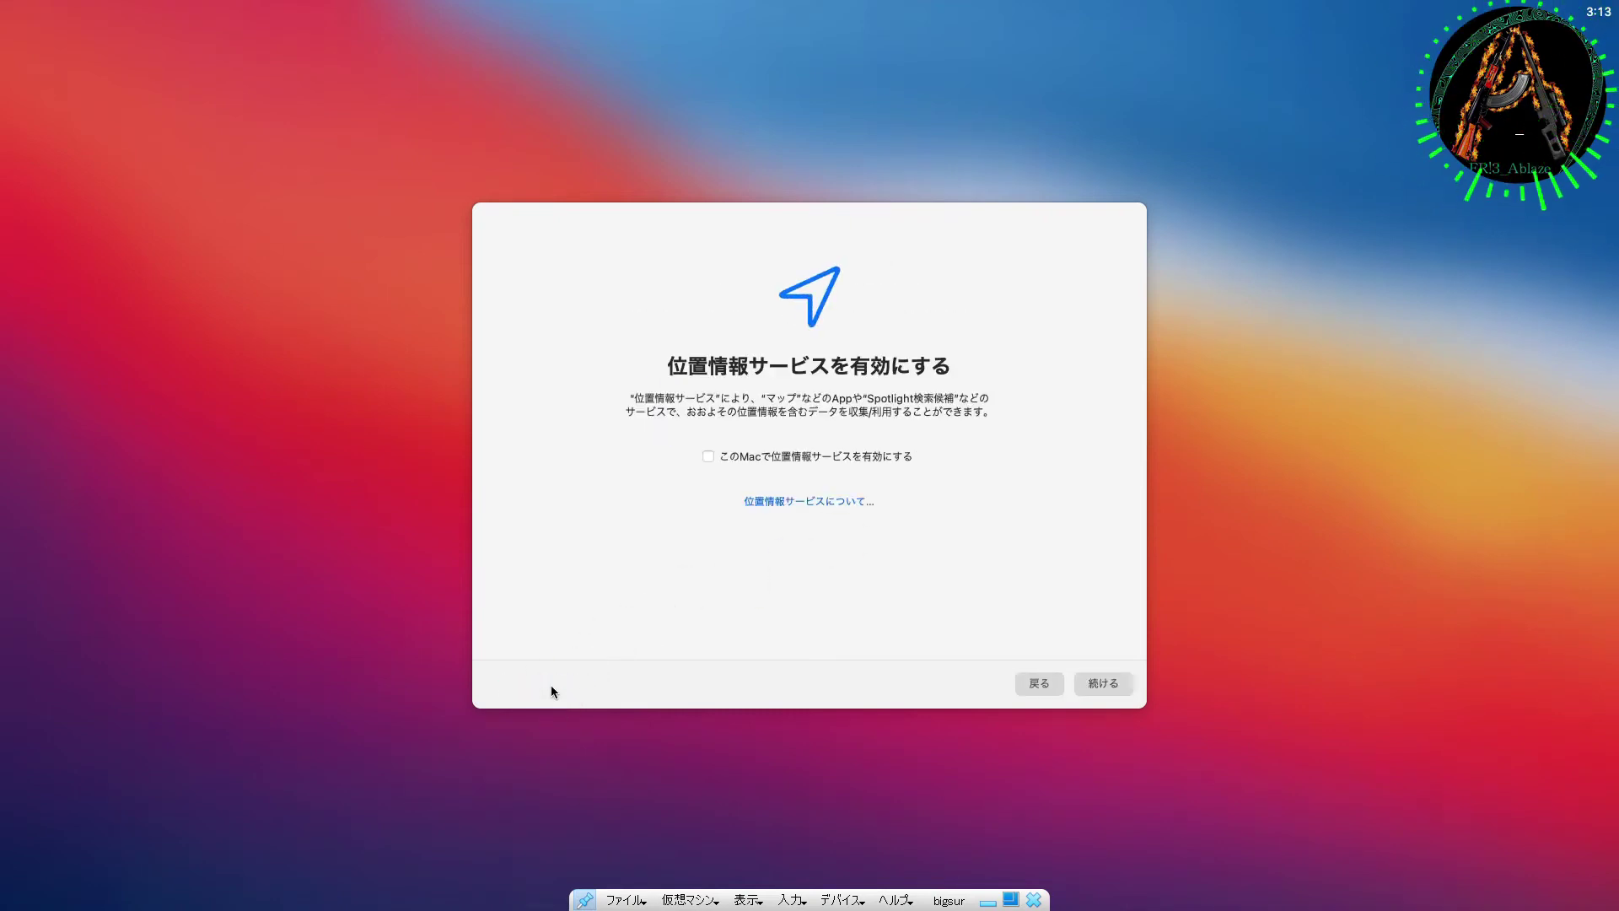
left_click(1099, 687)
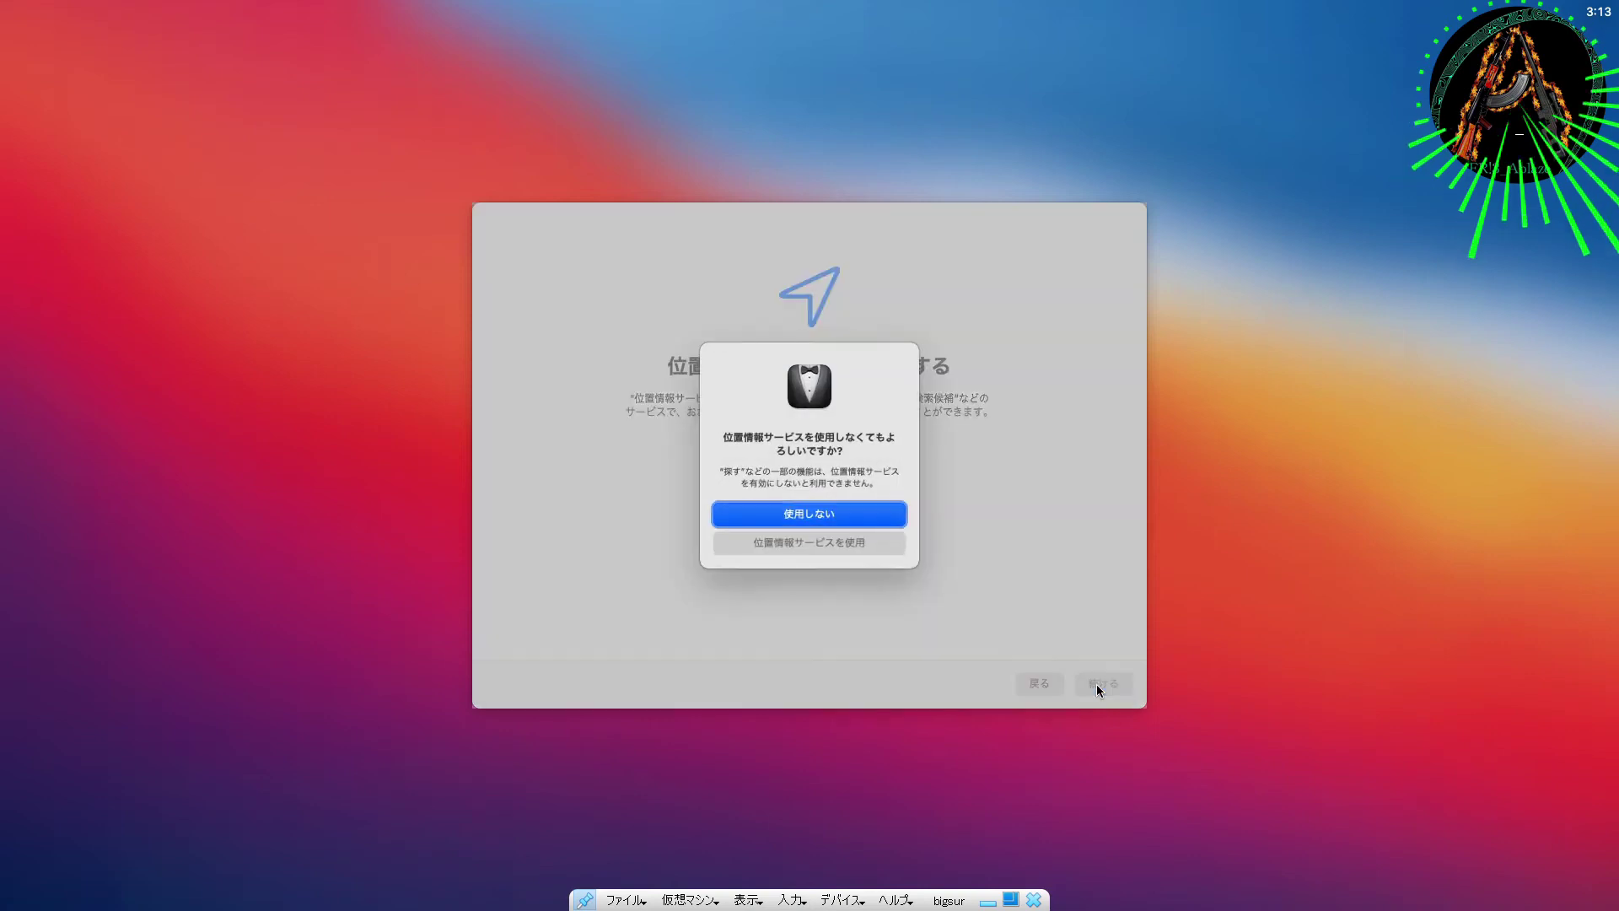
key("Return")
left_click(983, 433)
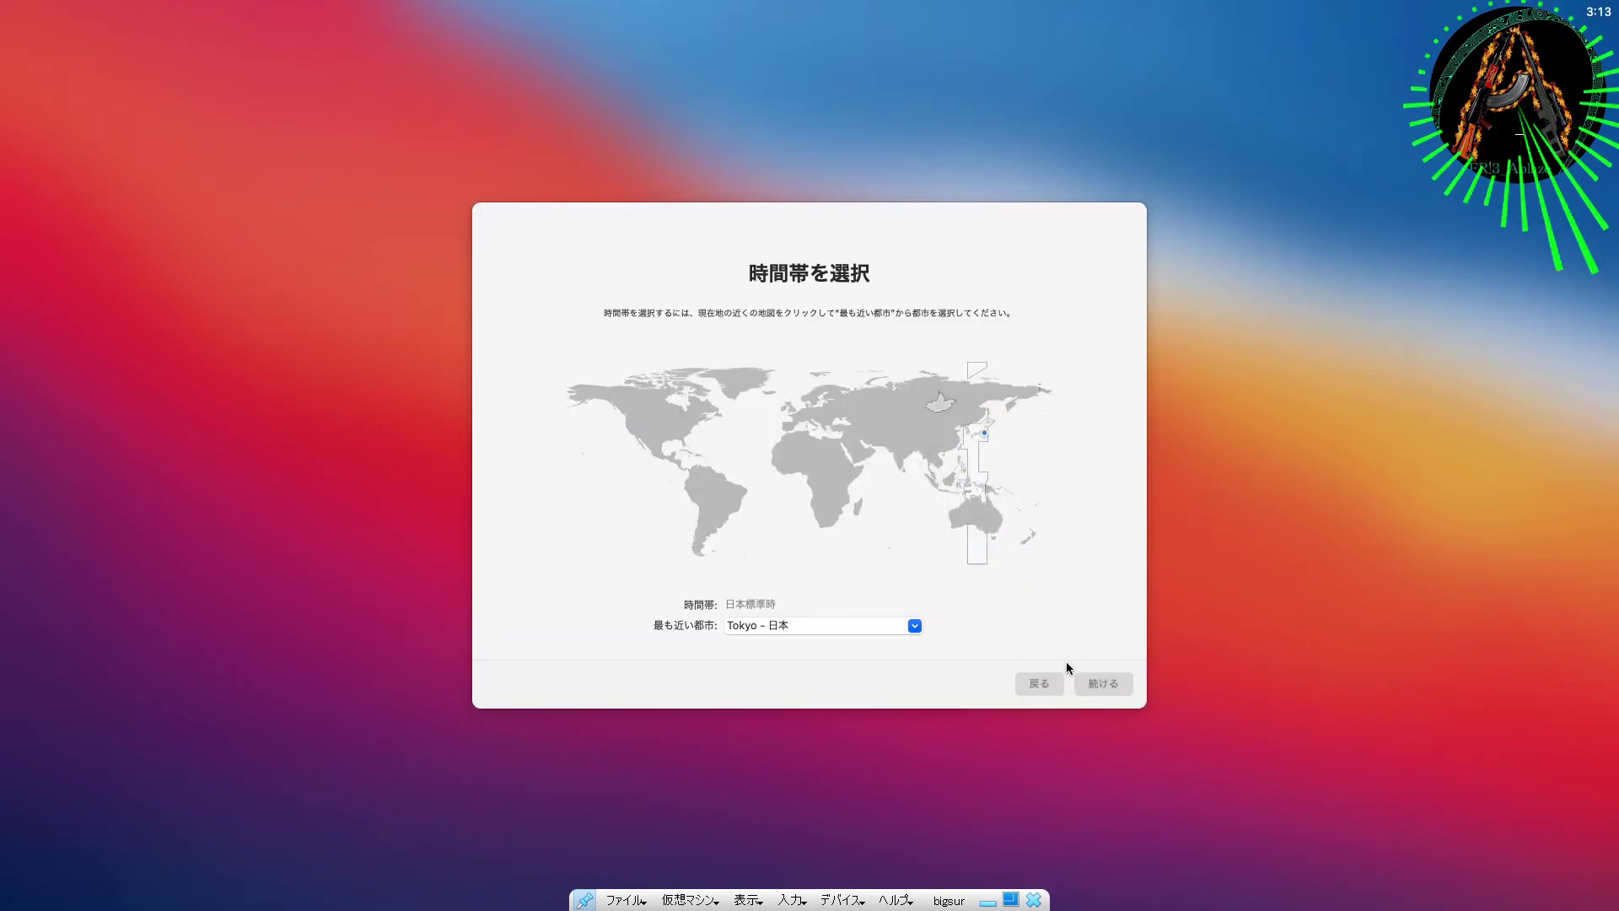
left_click(1095, 684)
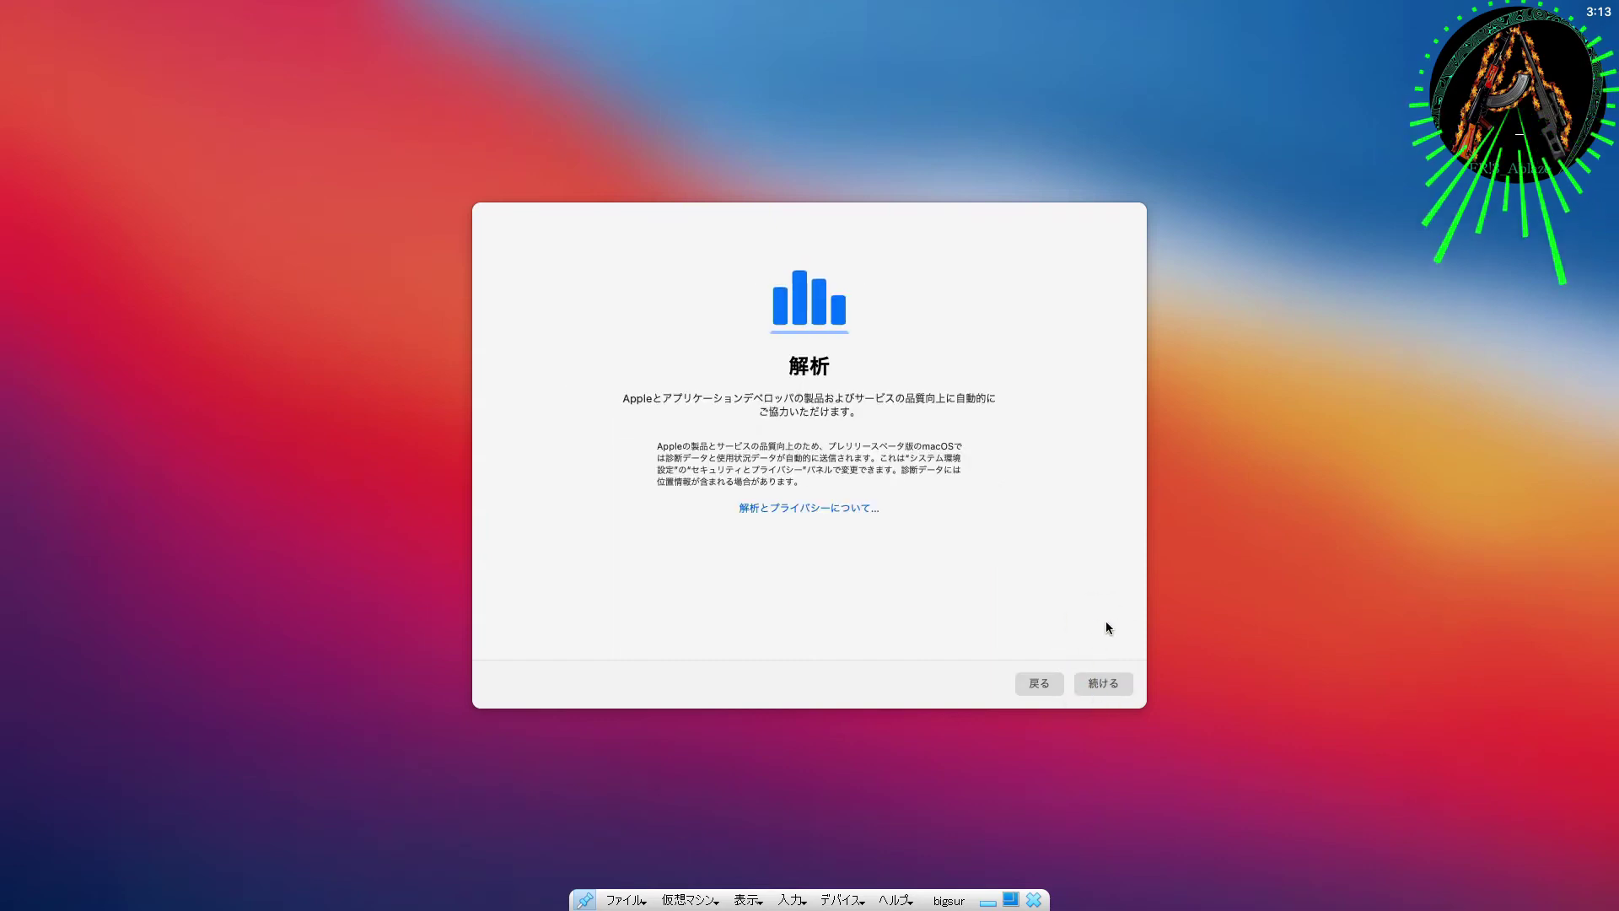
Step: Review the analytics and privacy details, then continue past the analytics page
left_click(826, 507)
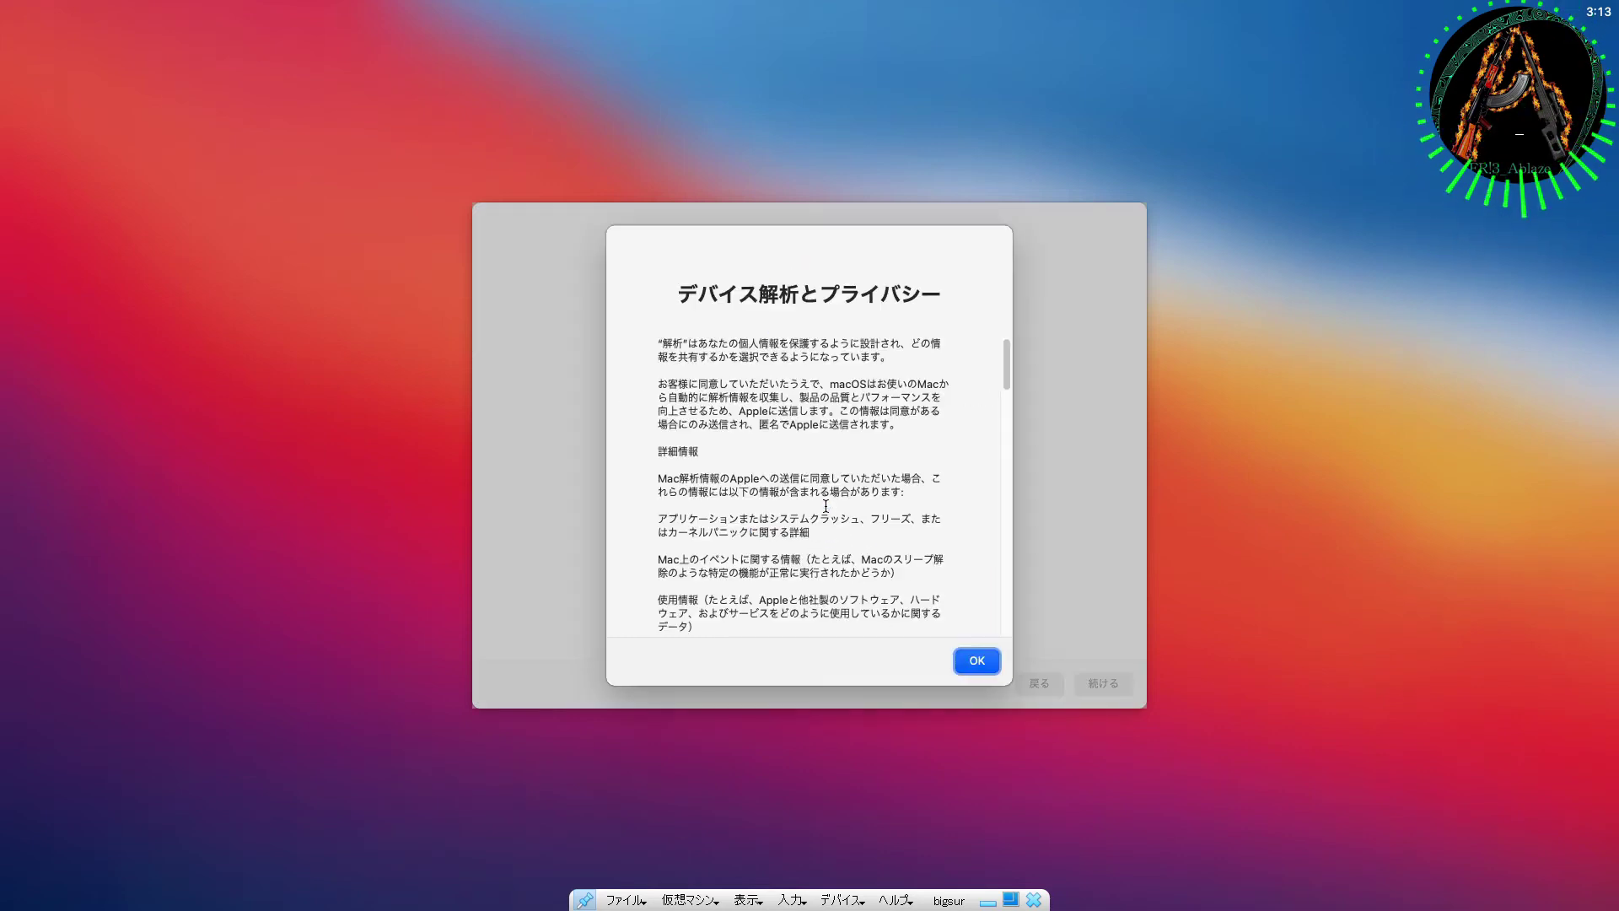
scroll(826, 505, "down", 1)
scroll(826, 472, "down", 5)
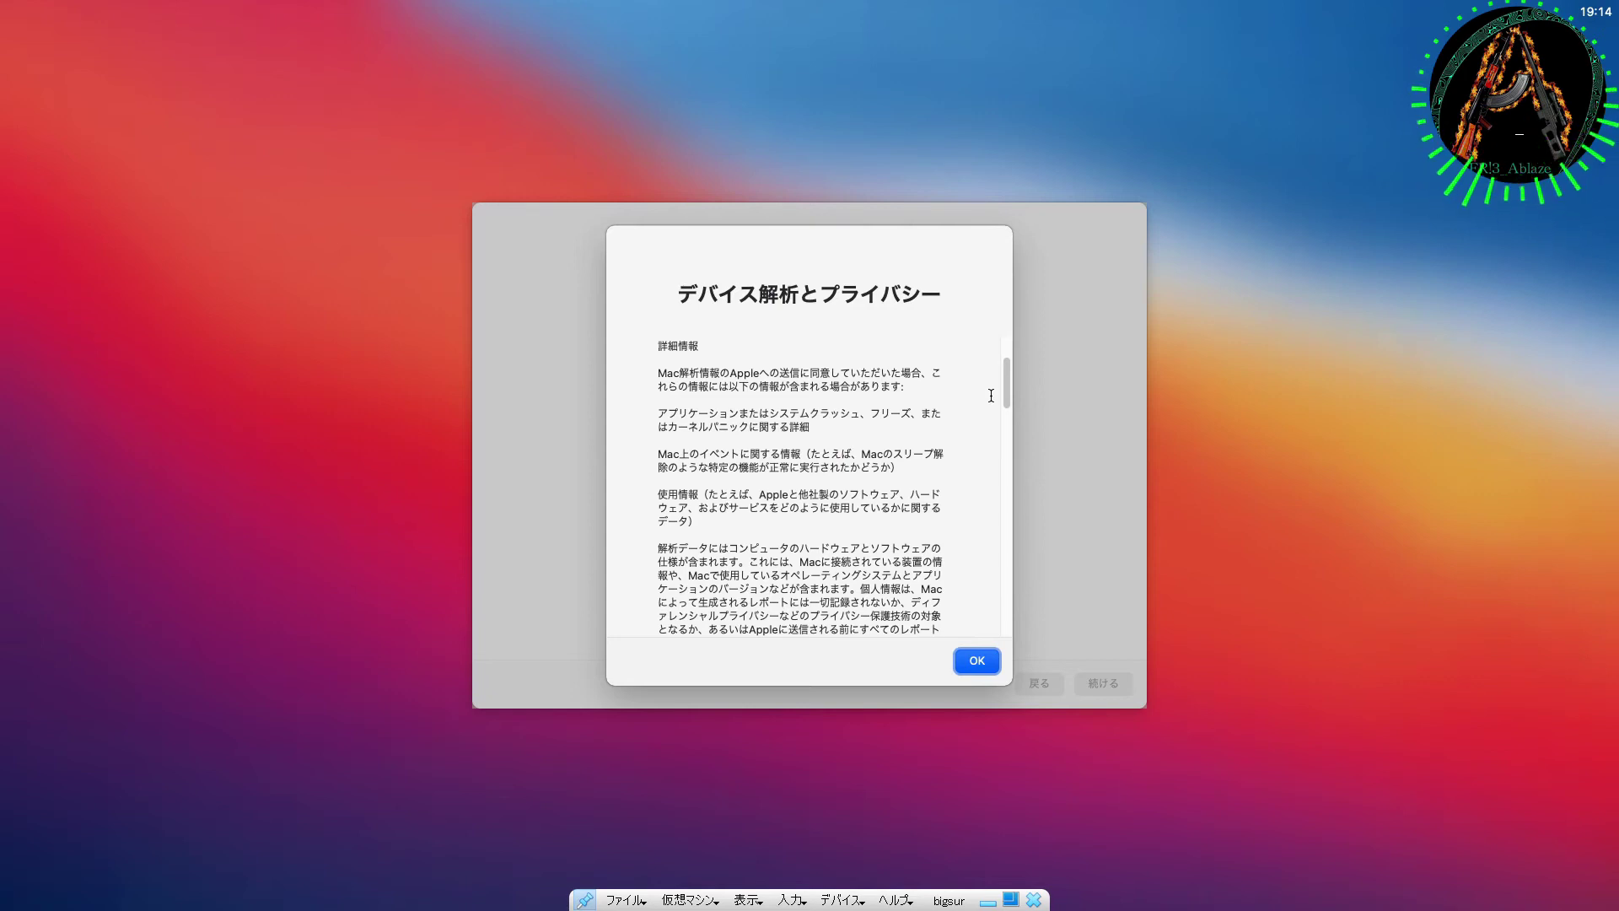
key("Return")
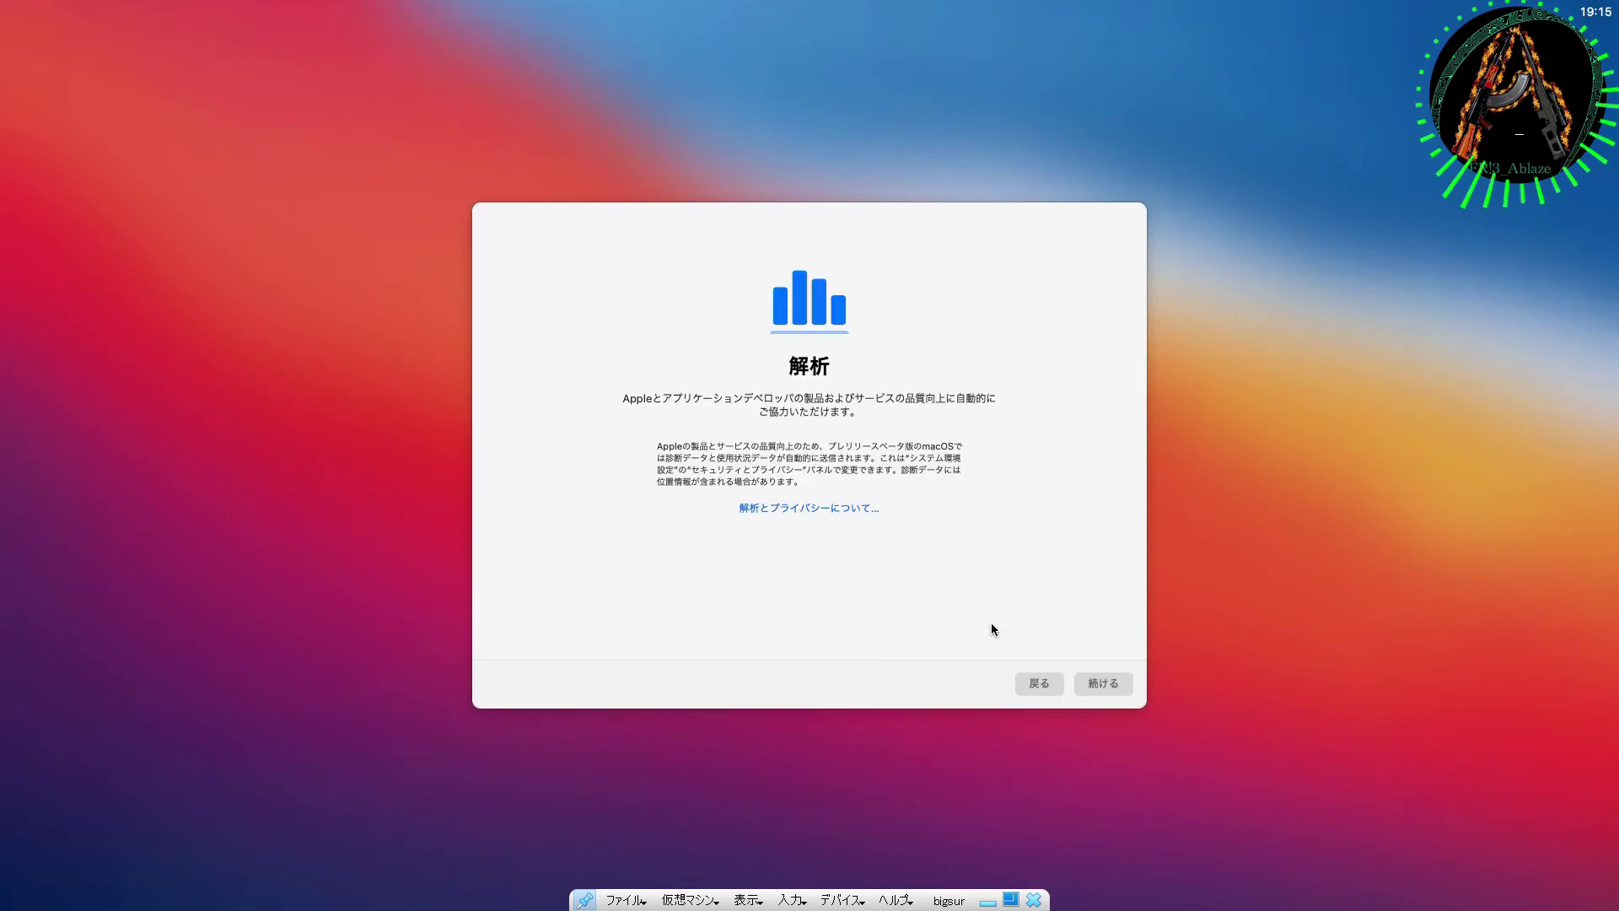
left_click(1113, 683)
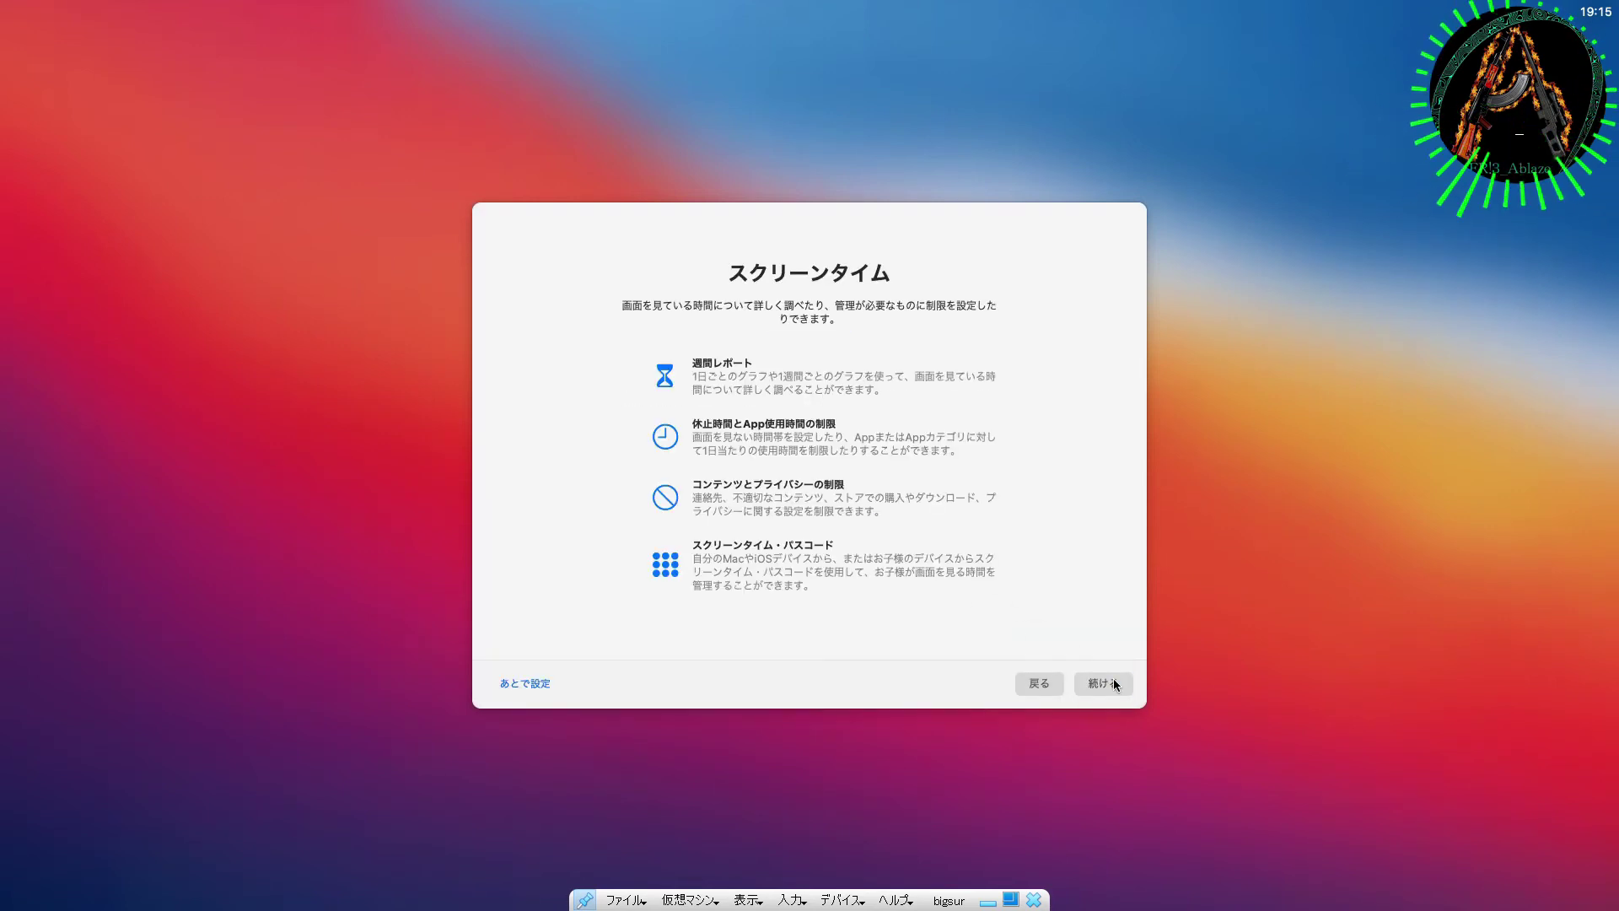
Step: Postpone Screen Time, keep Ask Siri without sharing recordings, and choose Dark appearance
left_click(522, 685)
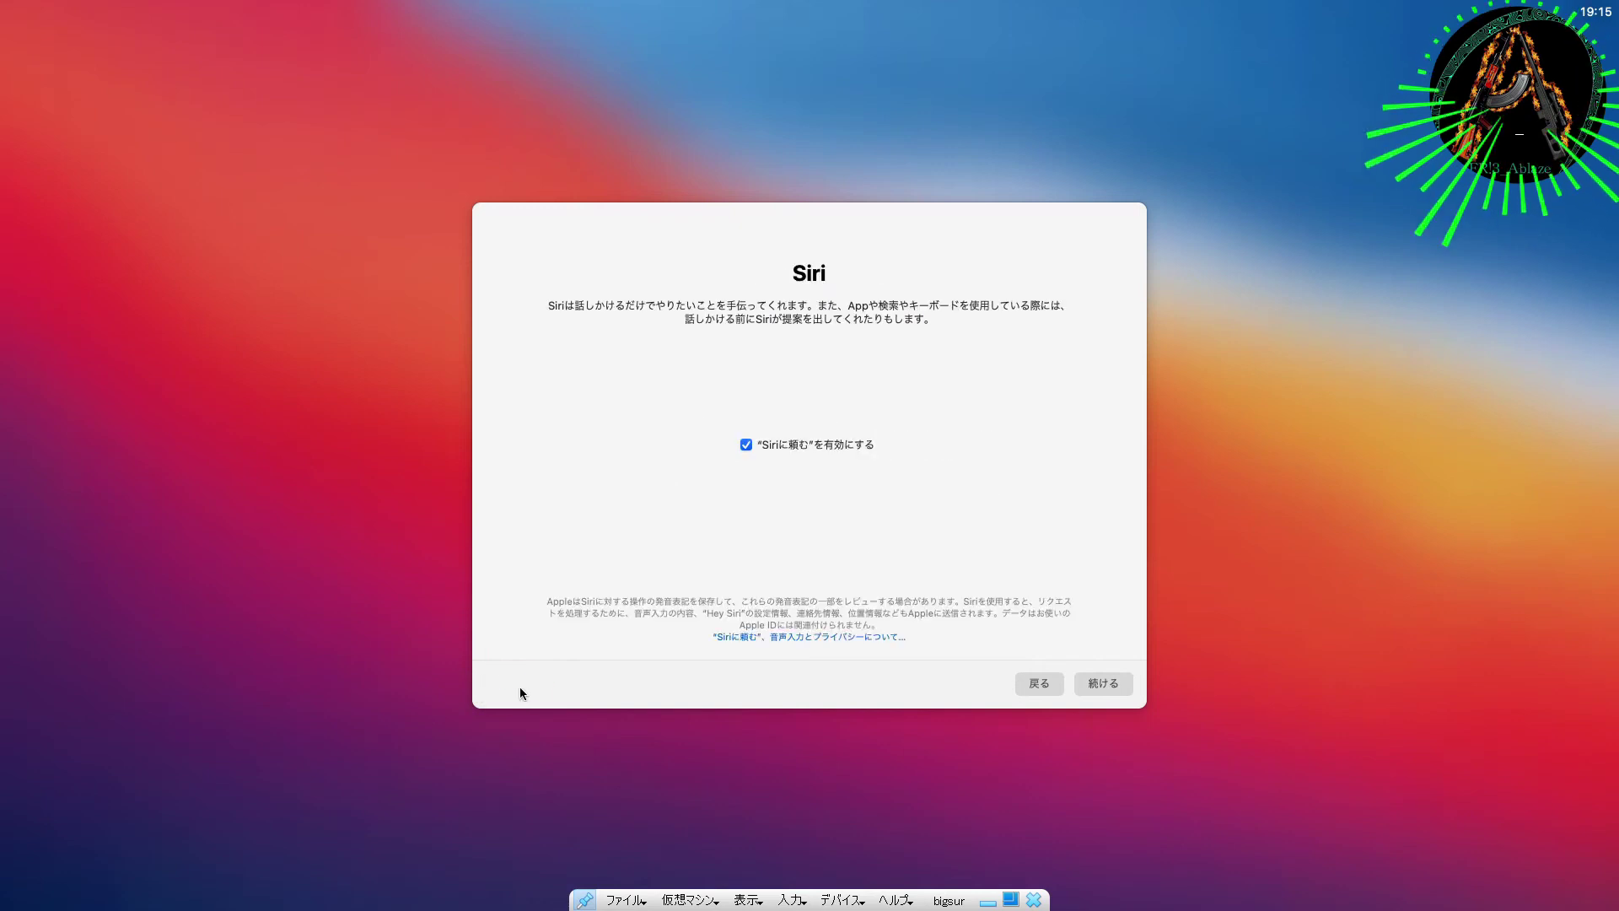
left_click(1101, 685)
left_click(1099, 684)
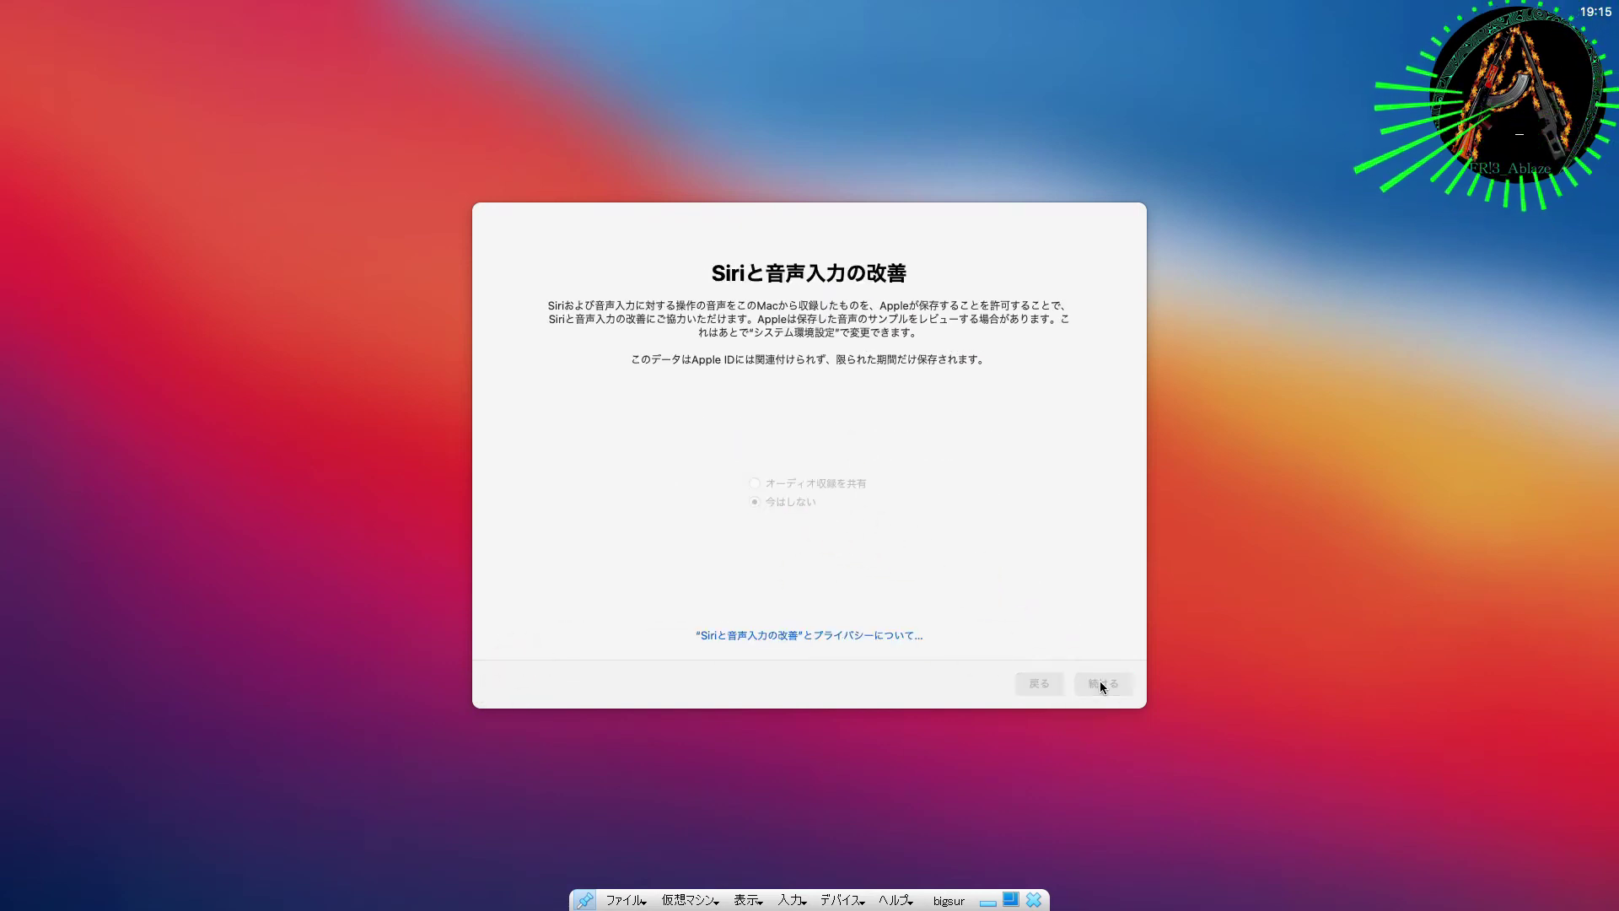
left_click(776, 460)
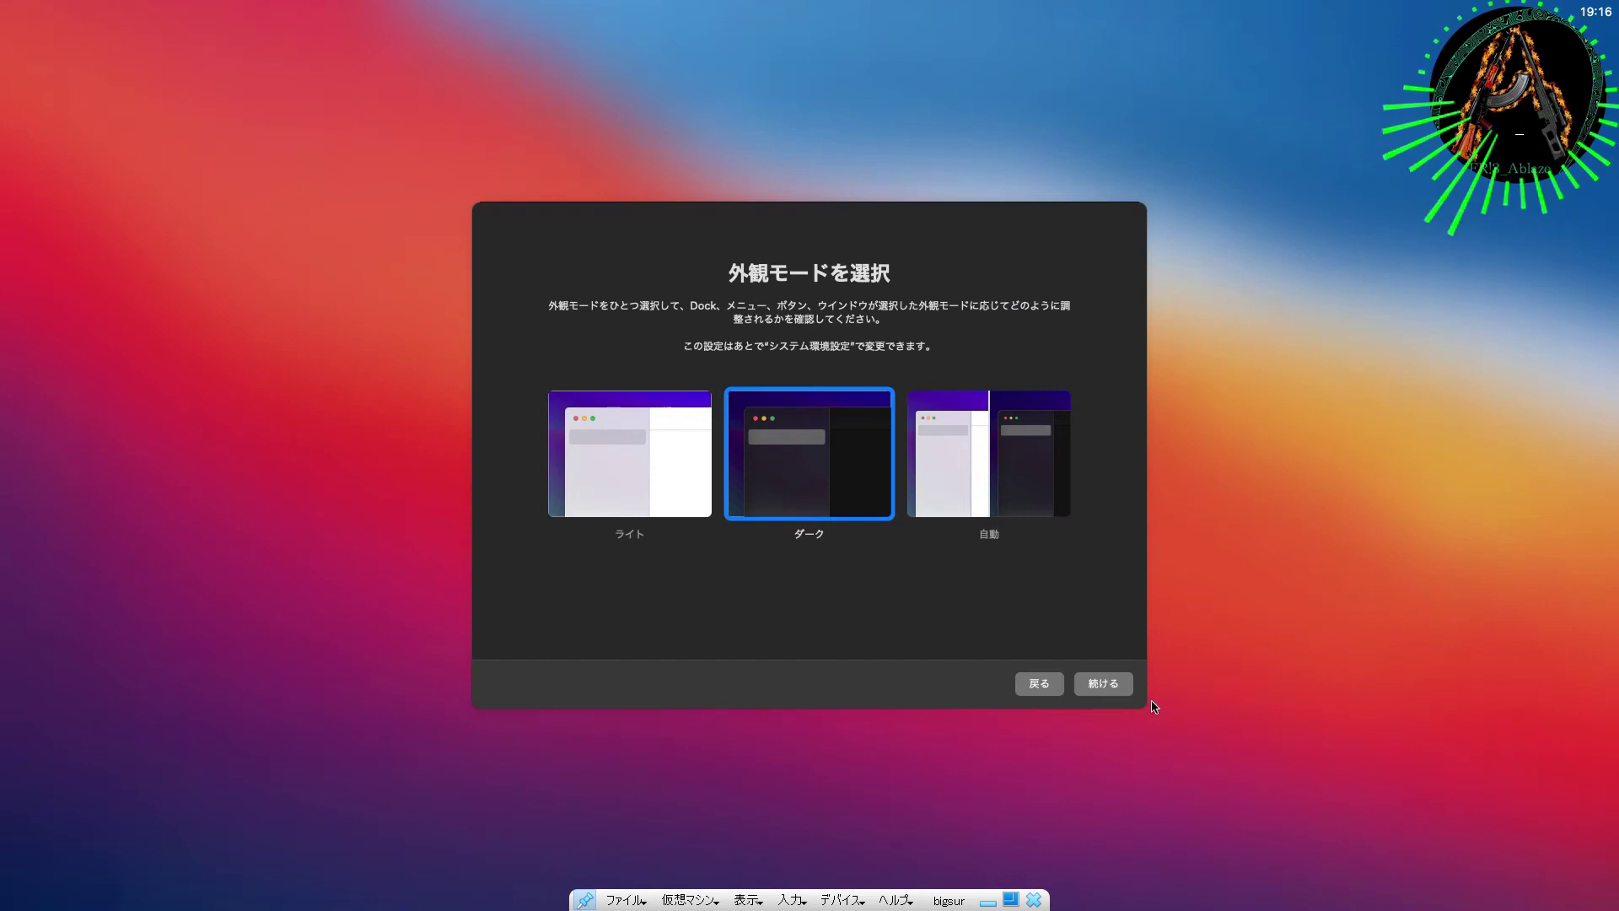
left_click(1102, 682)
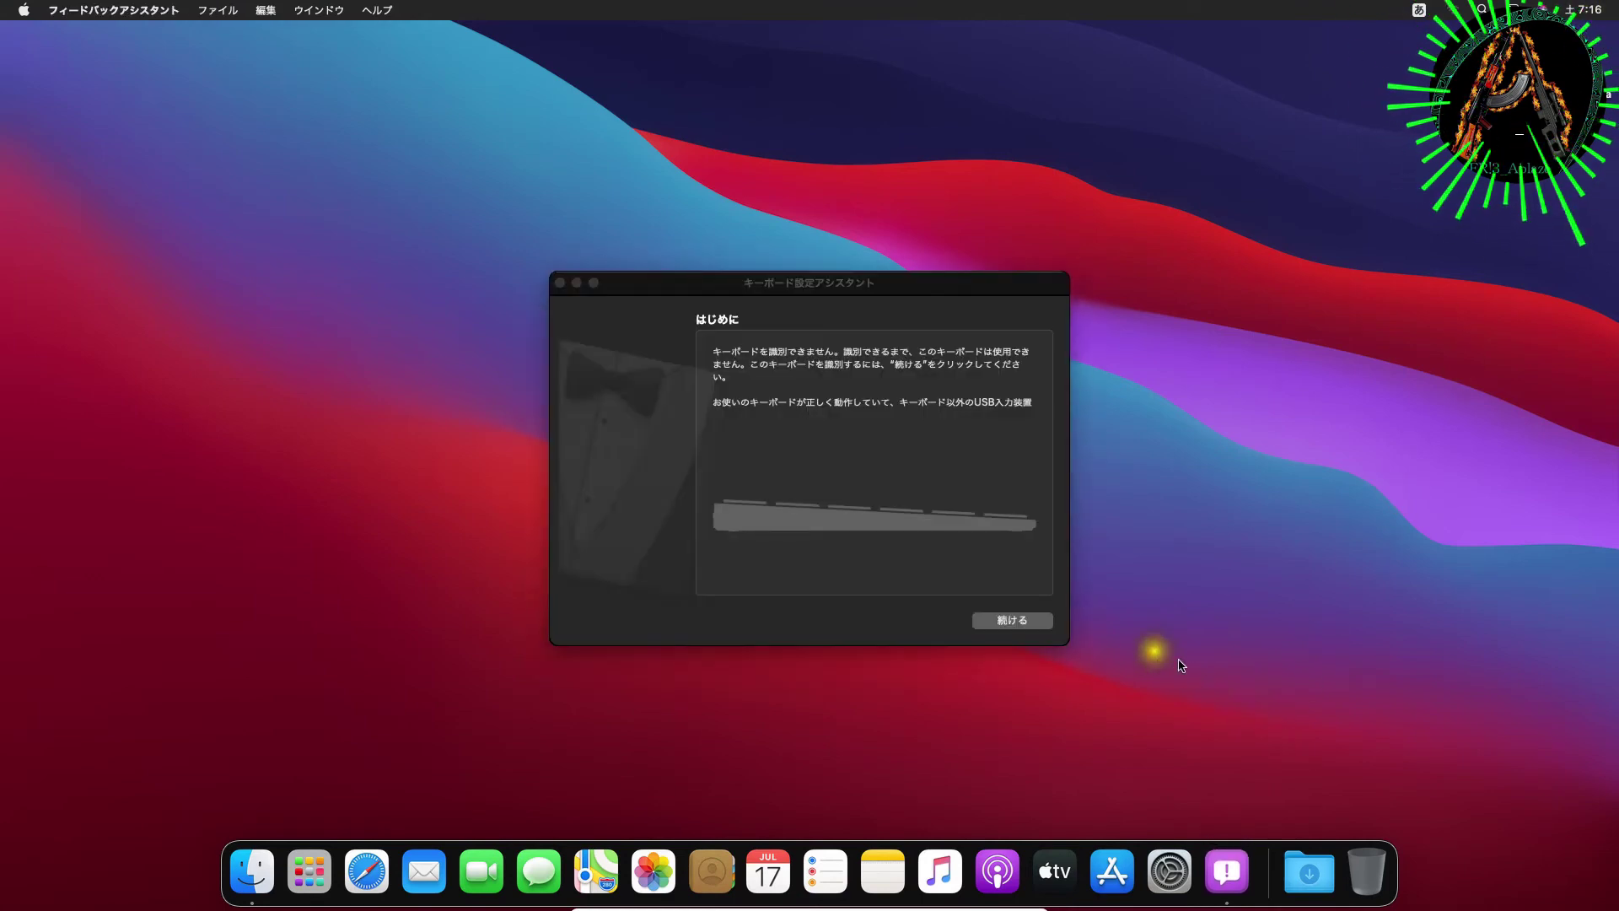
Step: Identify the keyboard by pressing Z and backslash, then accept the JIS type
left_click(1023, 626)
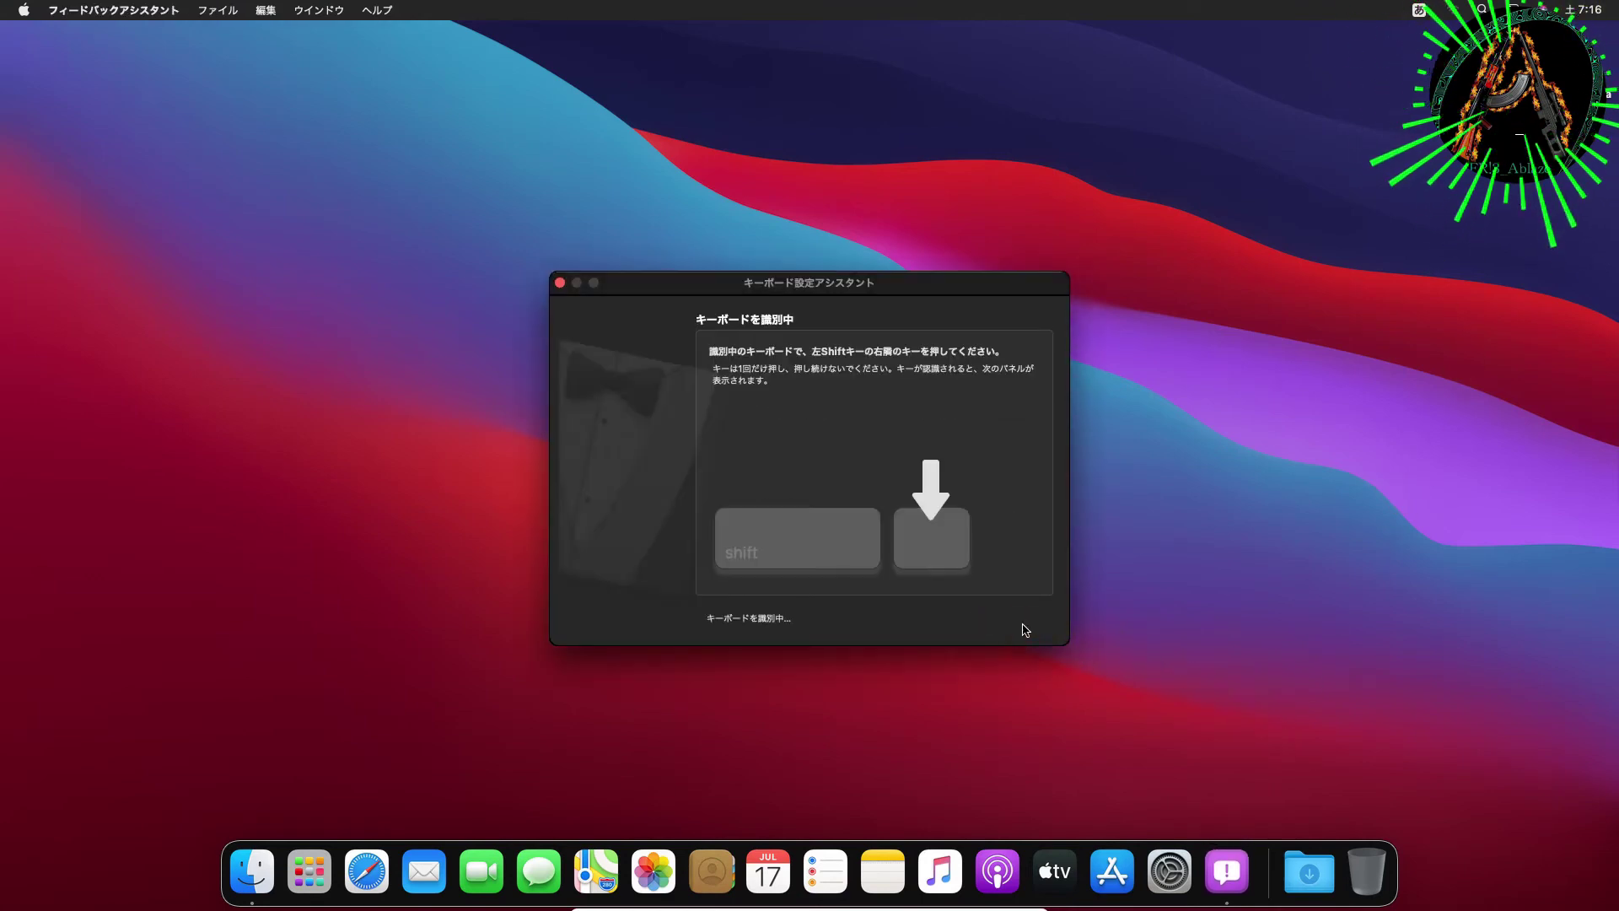
key("z")
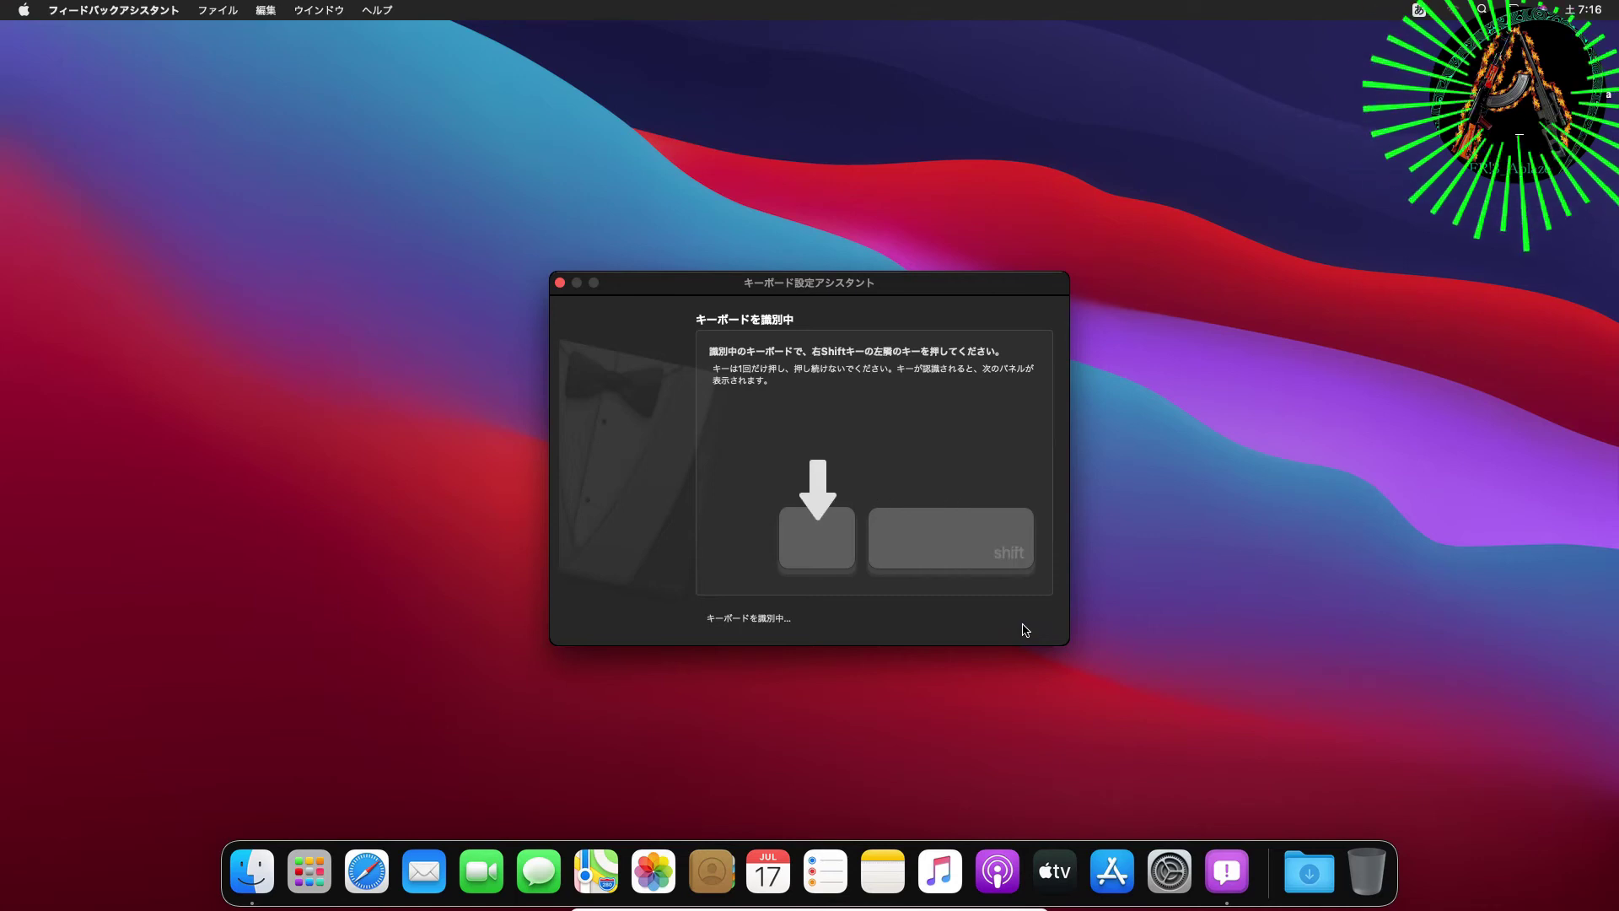
key("backslash")
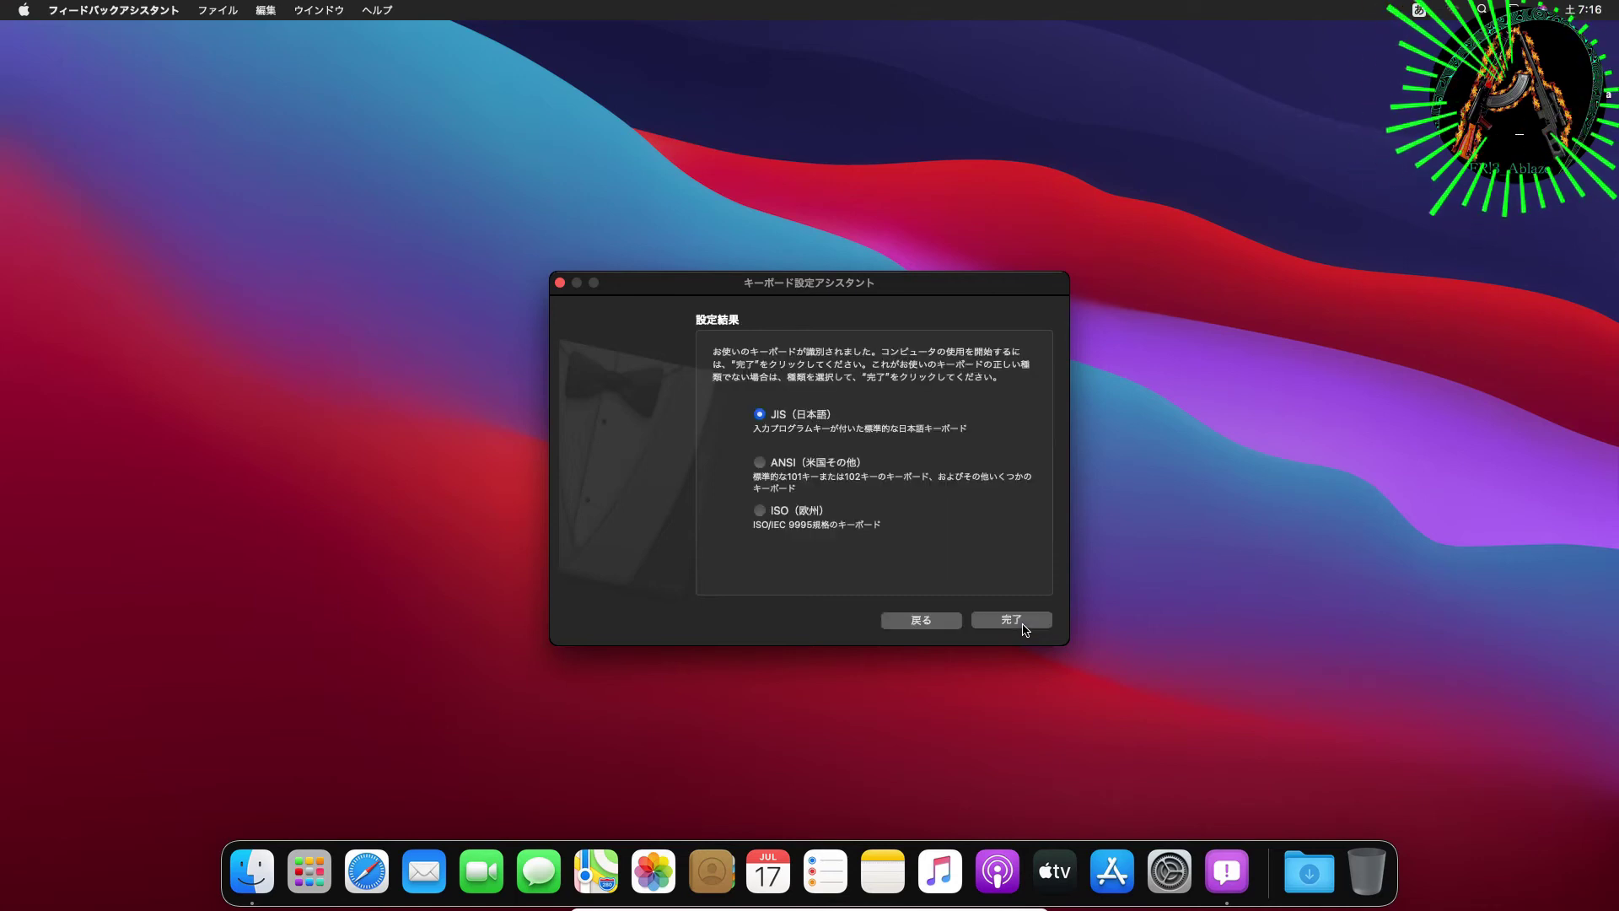
left_click(1021, 621)
left_click_drag(1019, 617, 854, 503)
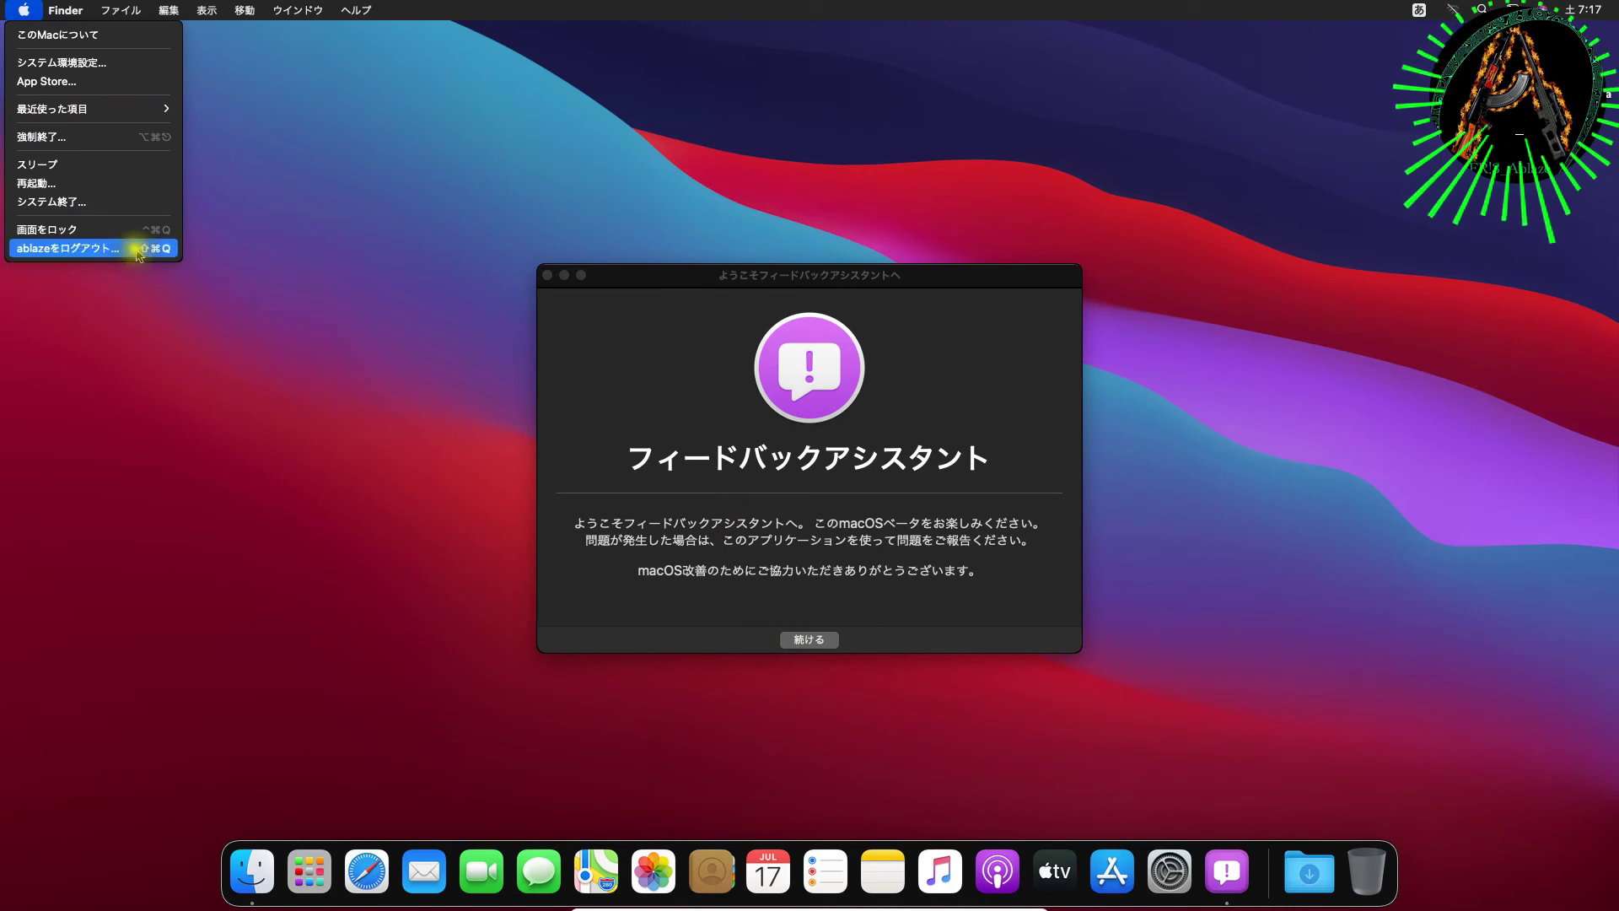
Step: Shut down the Mac from the Apple menu without reopening windows at next login
left_click(100, 205)
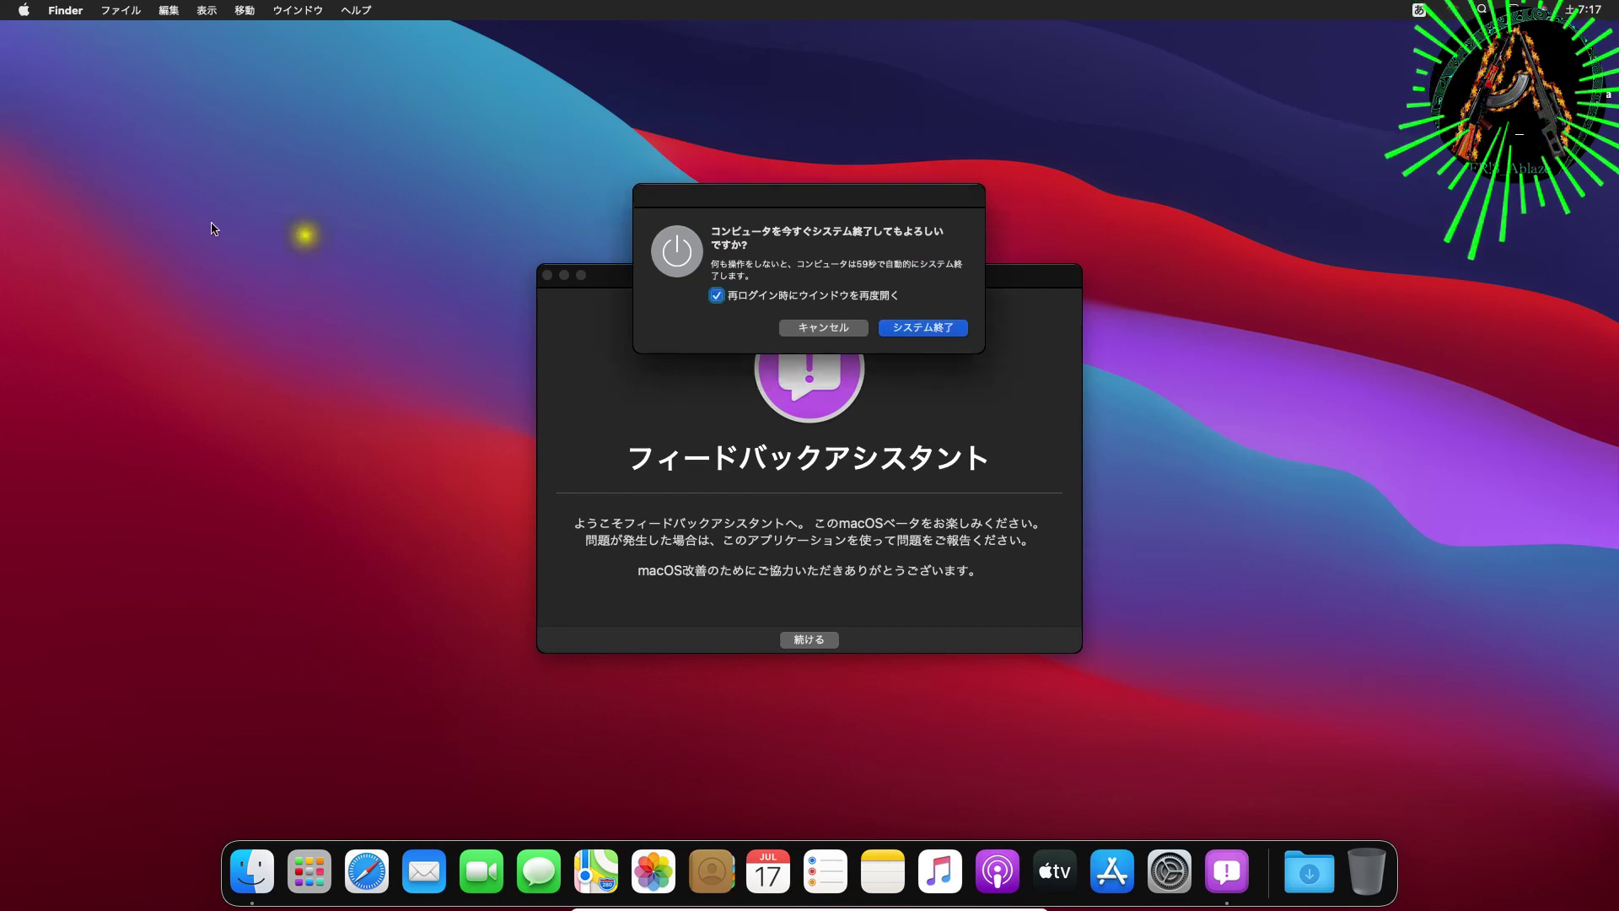
left_click(846, 298)
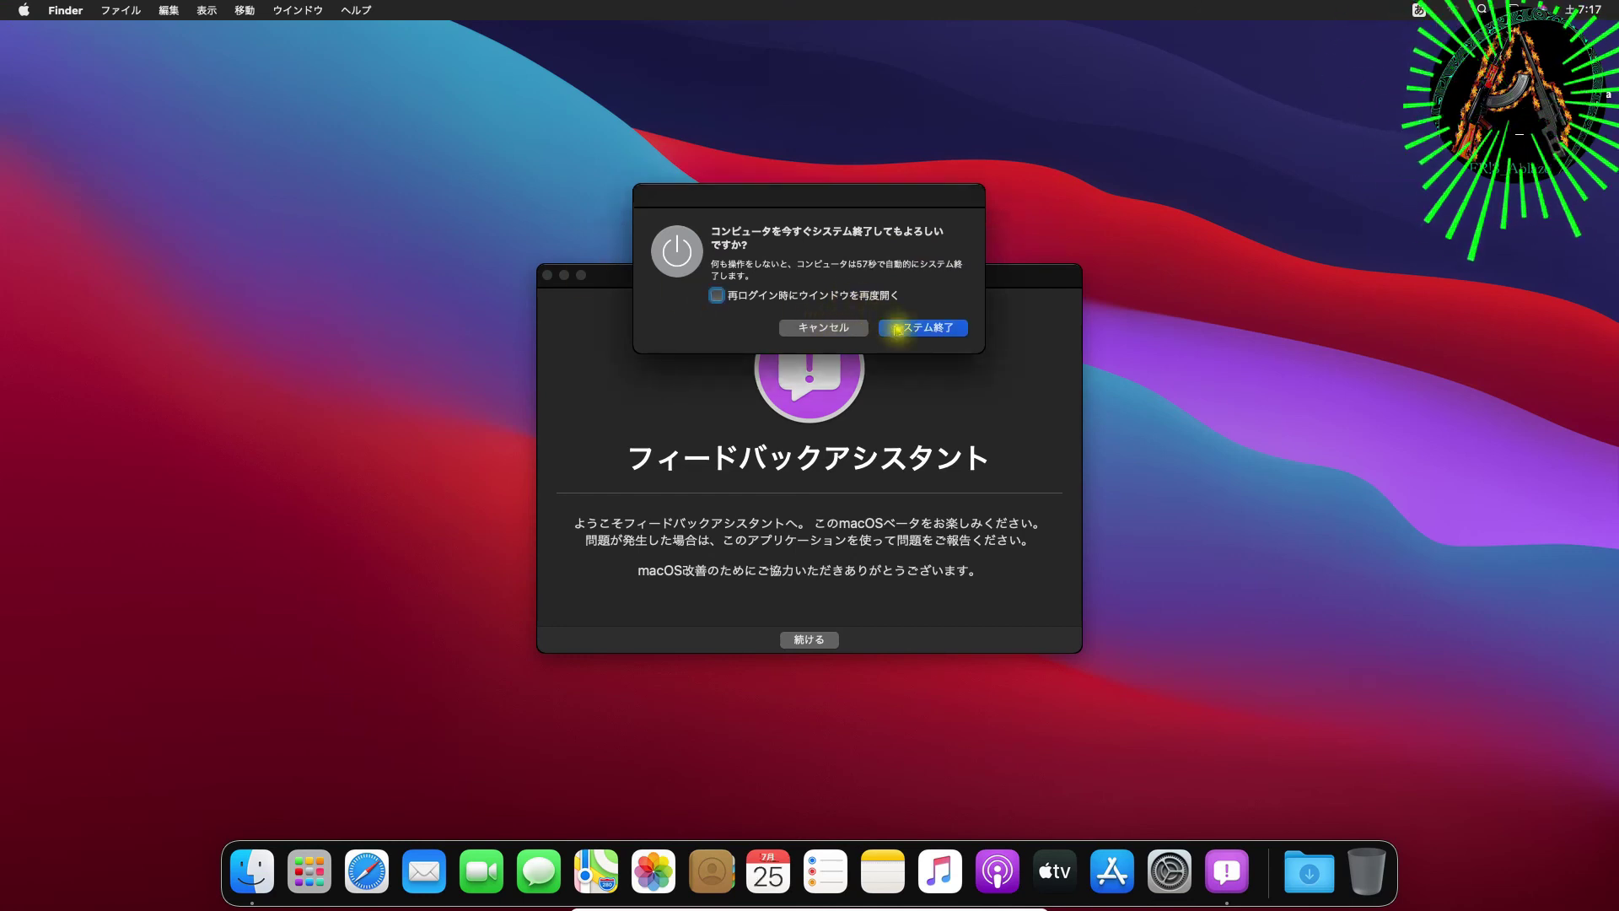
left_click(920, 328)
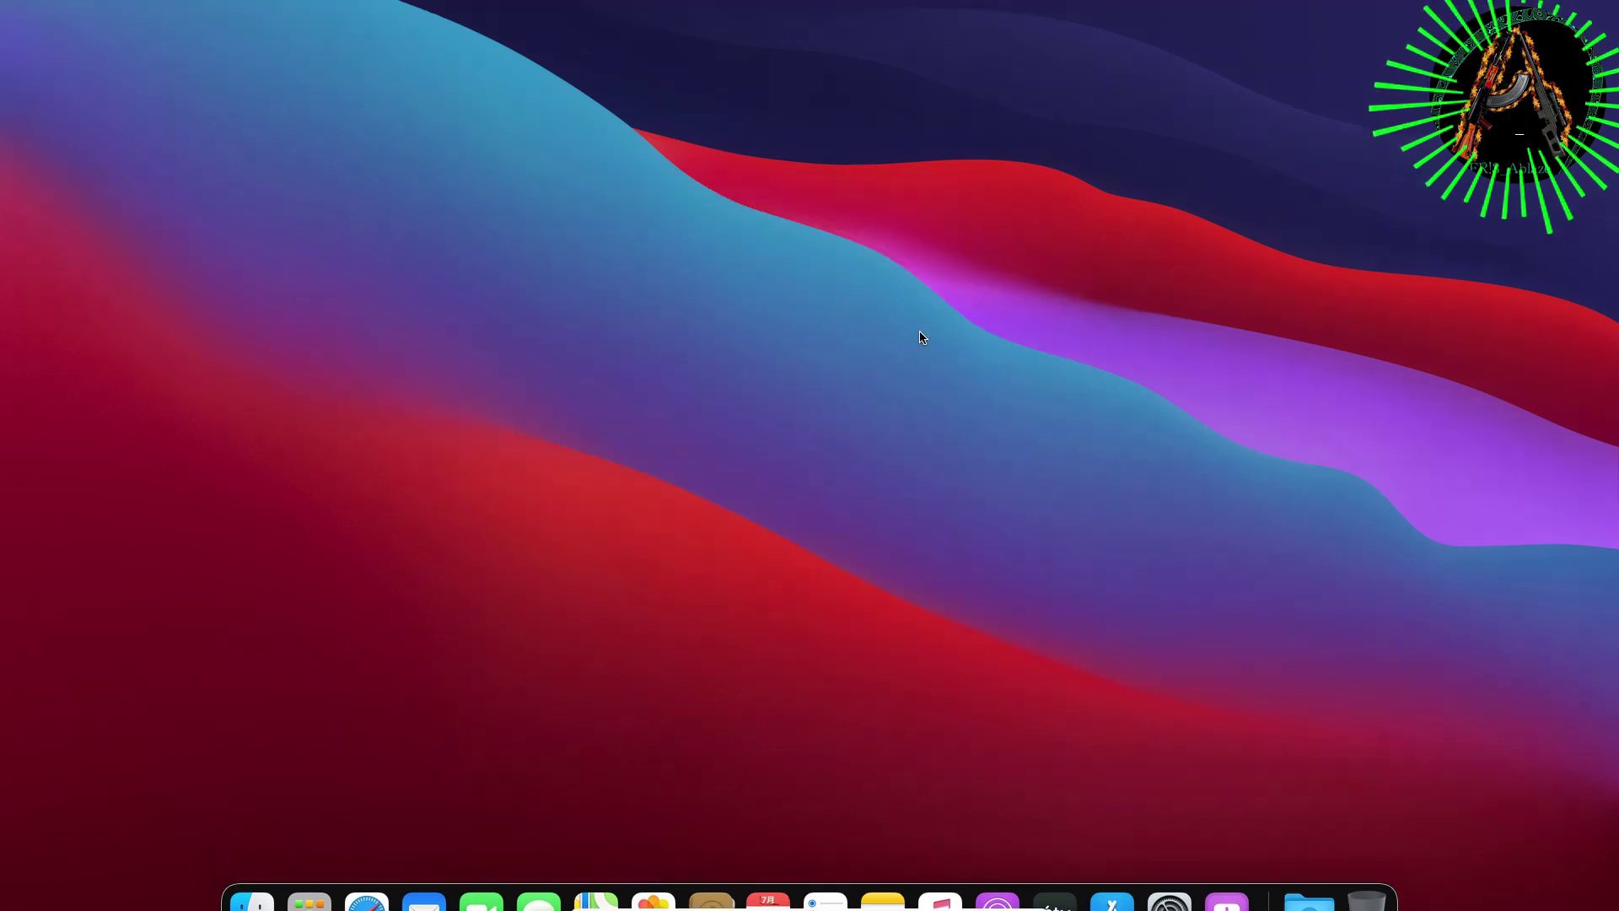